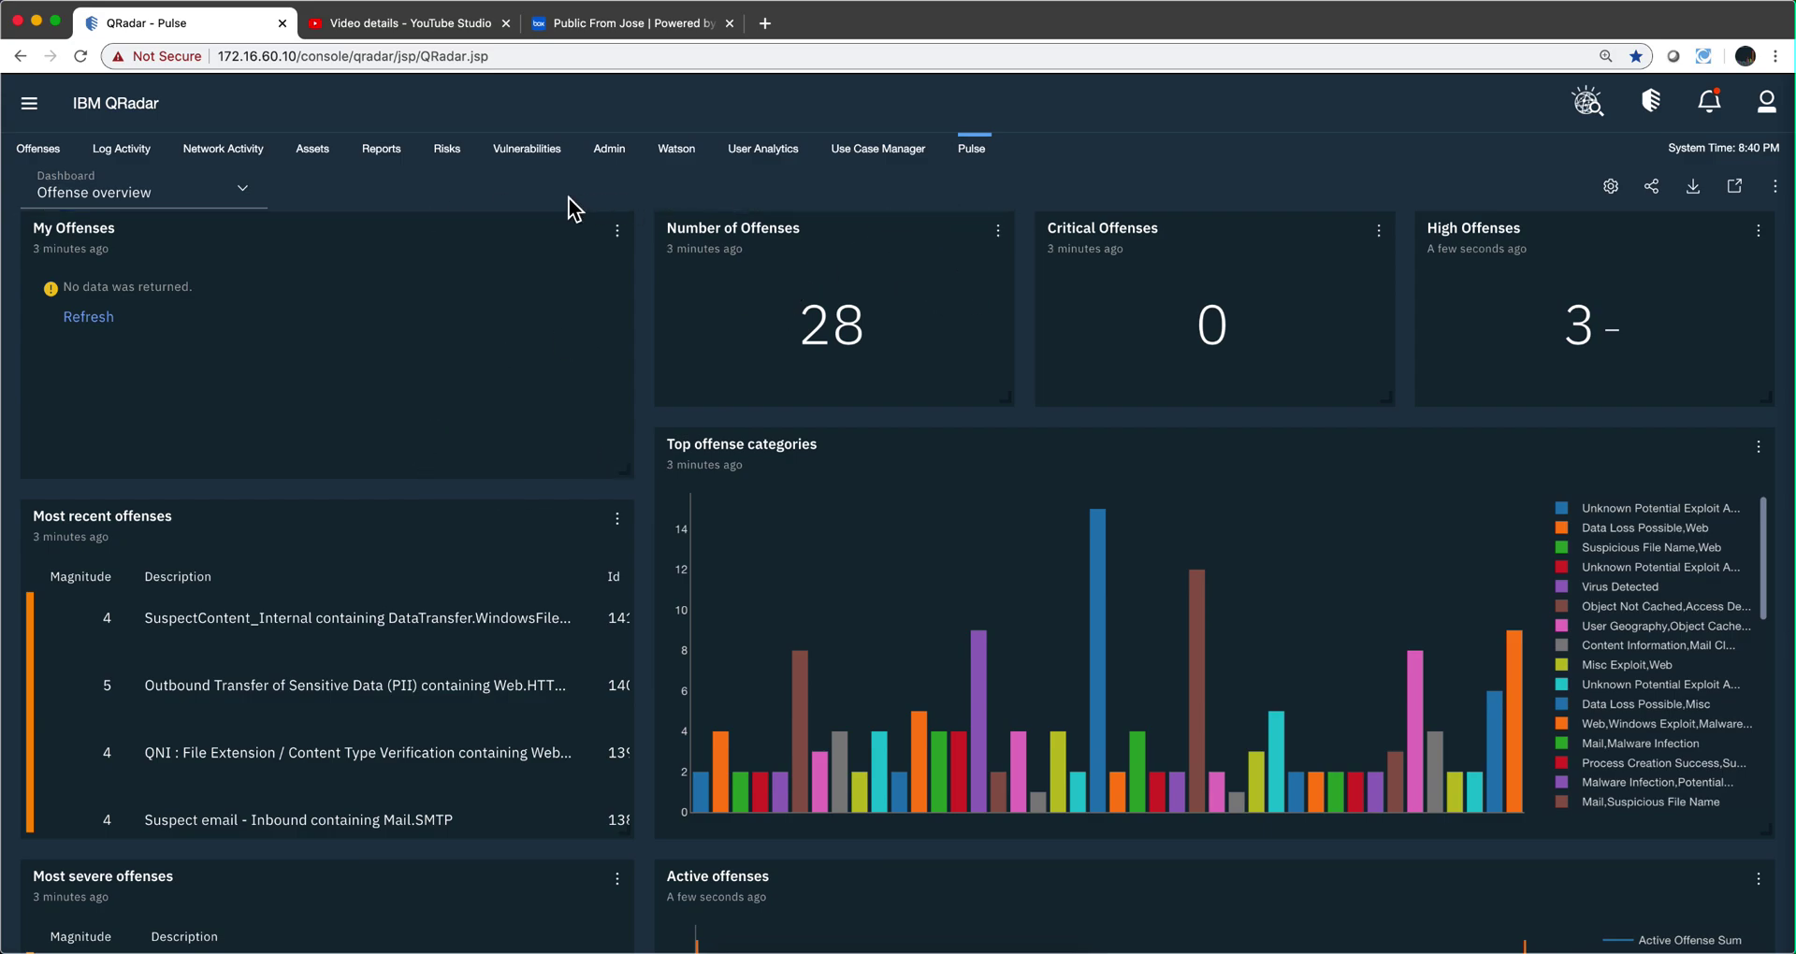
Scroll through the Switch to Dashboard list and close it without changing dashboards
{"action": "left_click", "coordinate": [241, 190]}
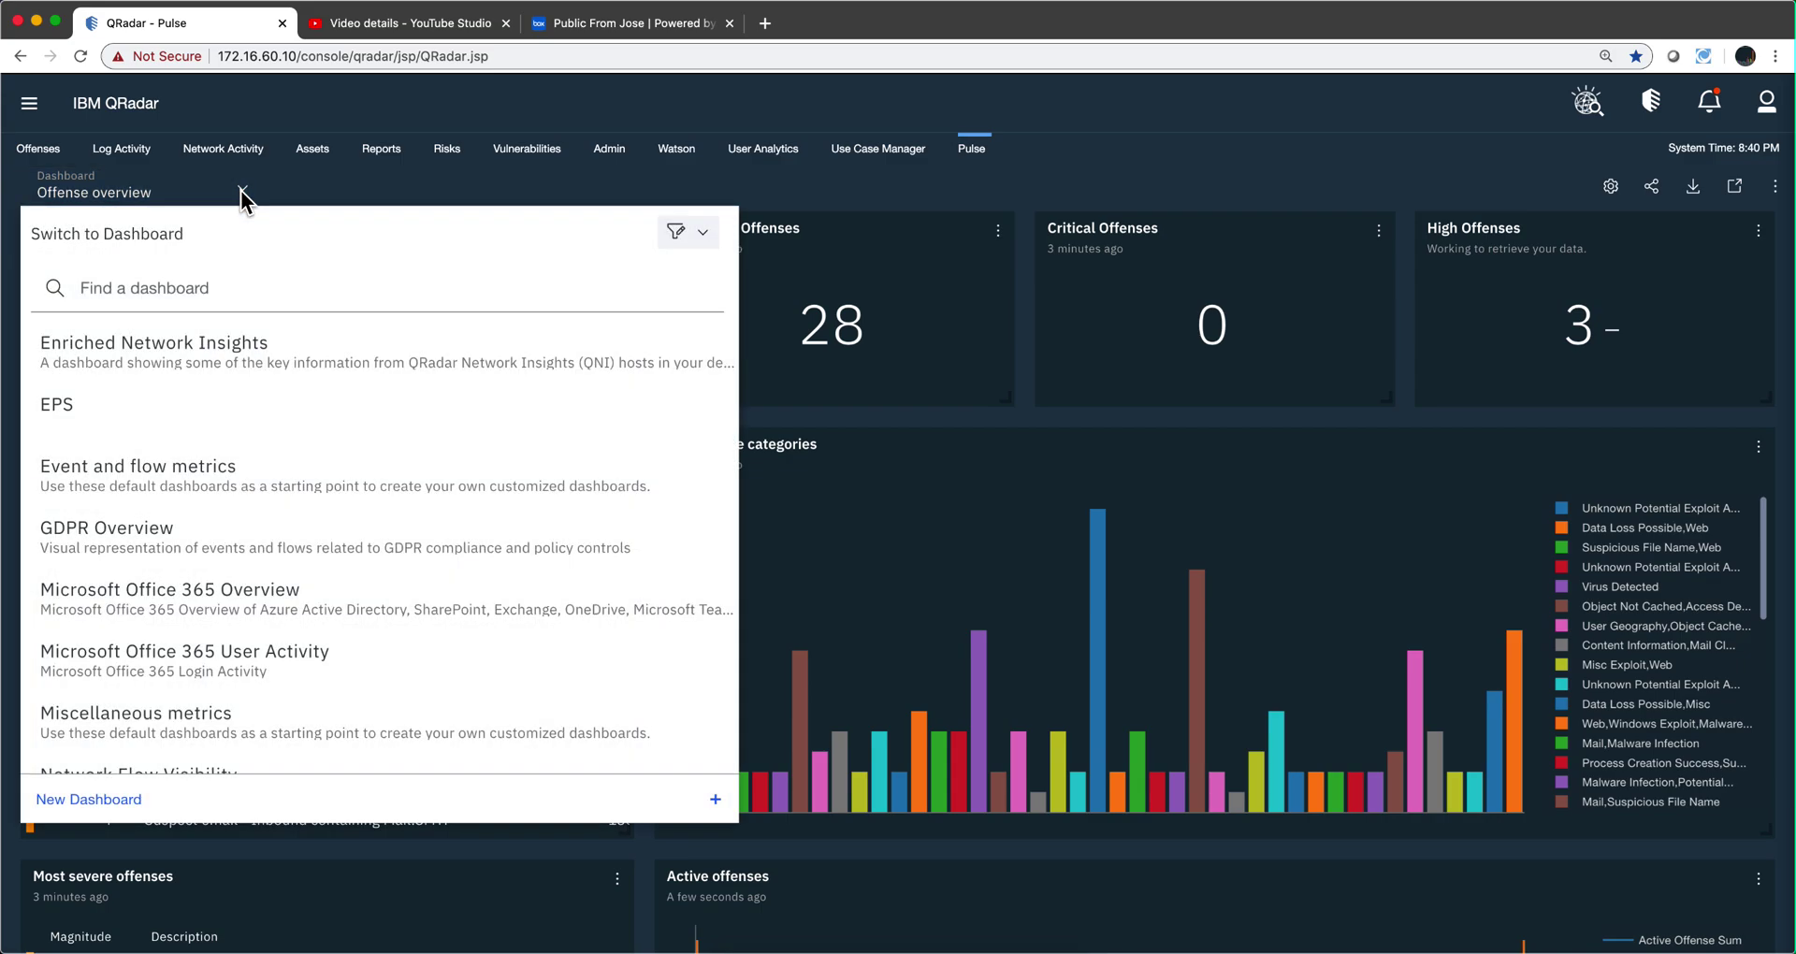
{"action": "scroll", "coordinate": [194, 526], "scroll_direction": "down", "scroll_amount": 2}
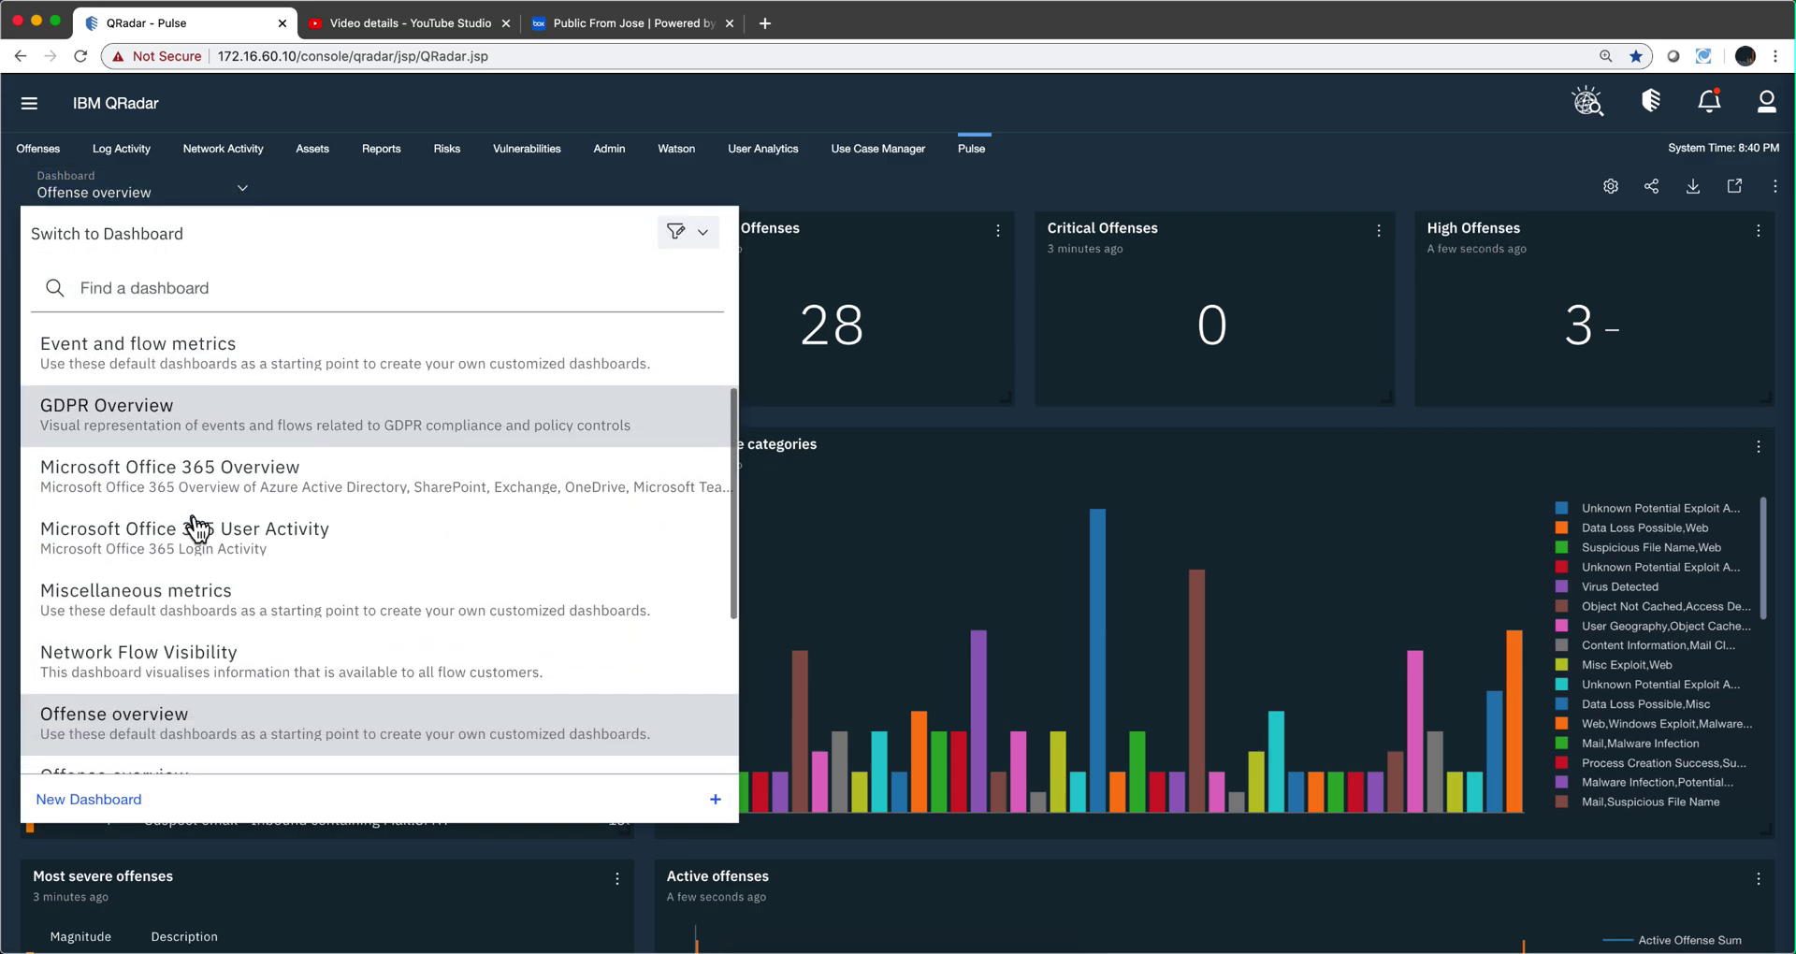
{"action": "scroll", "coordinate": [195, 526], "scroll_direction": "down", "scroll_amount": 3}
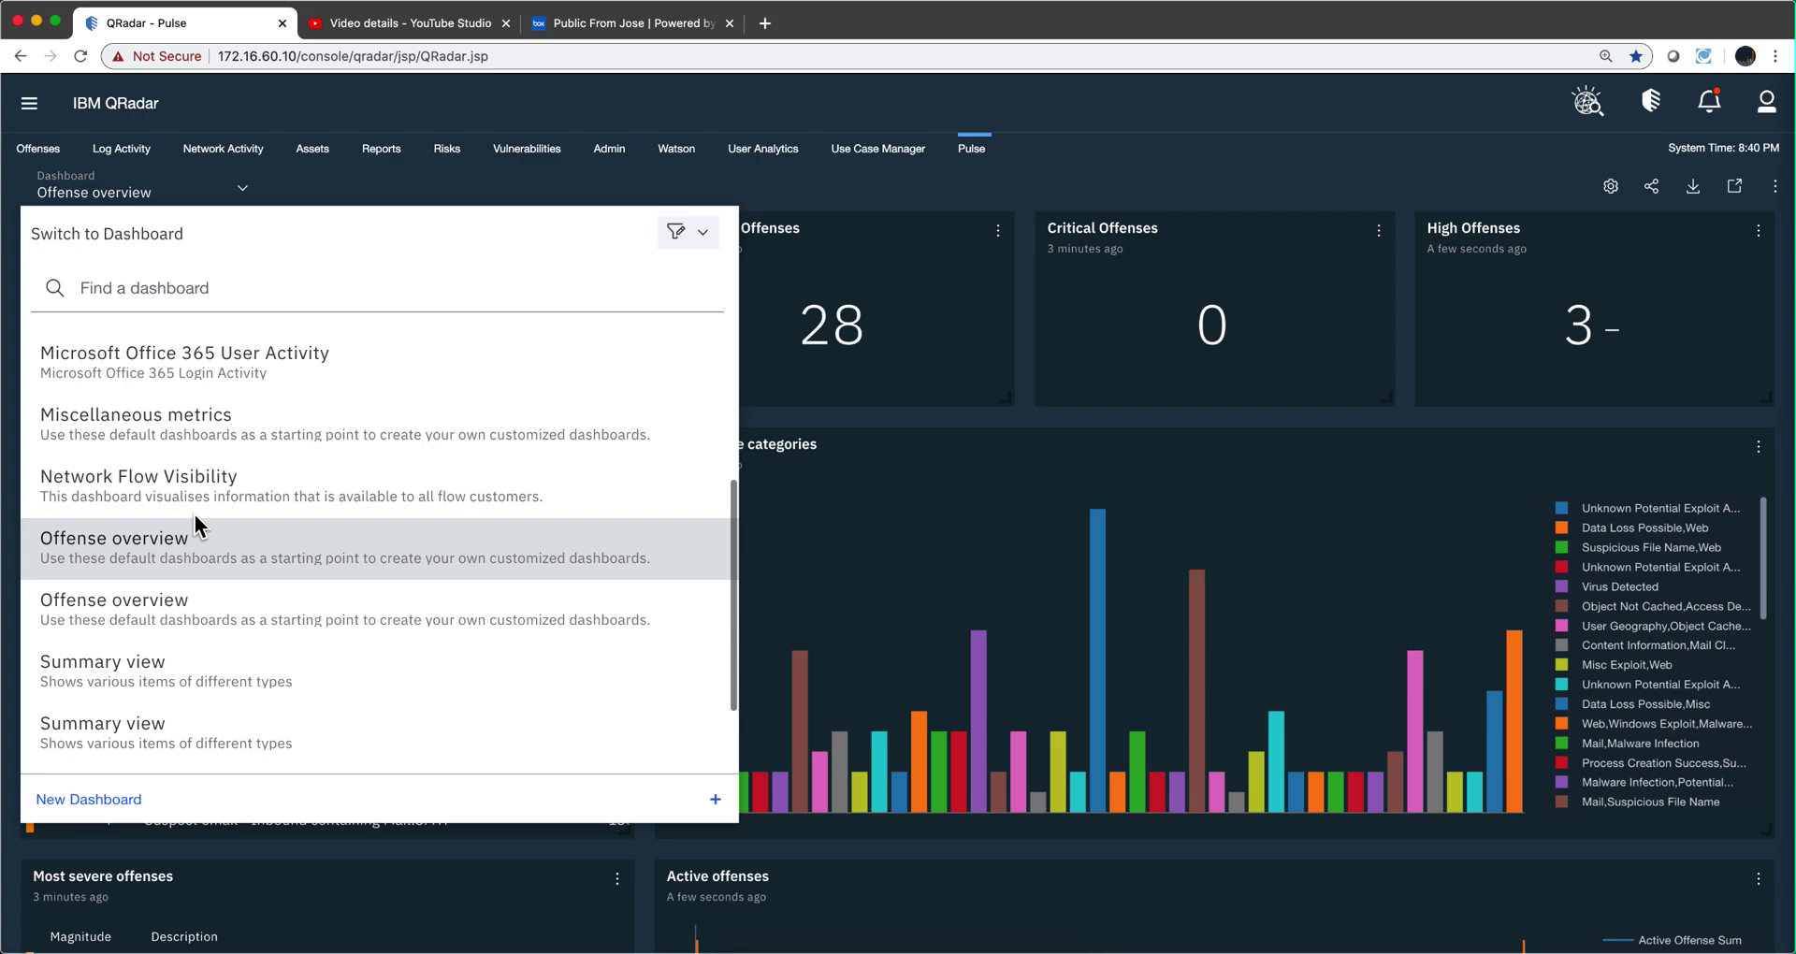
{"action": "scroll", "coordinate": [195, 514], "scroll_direction": "up", "scroll_amount": 5}
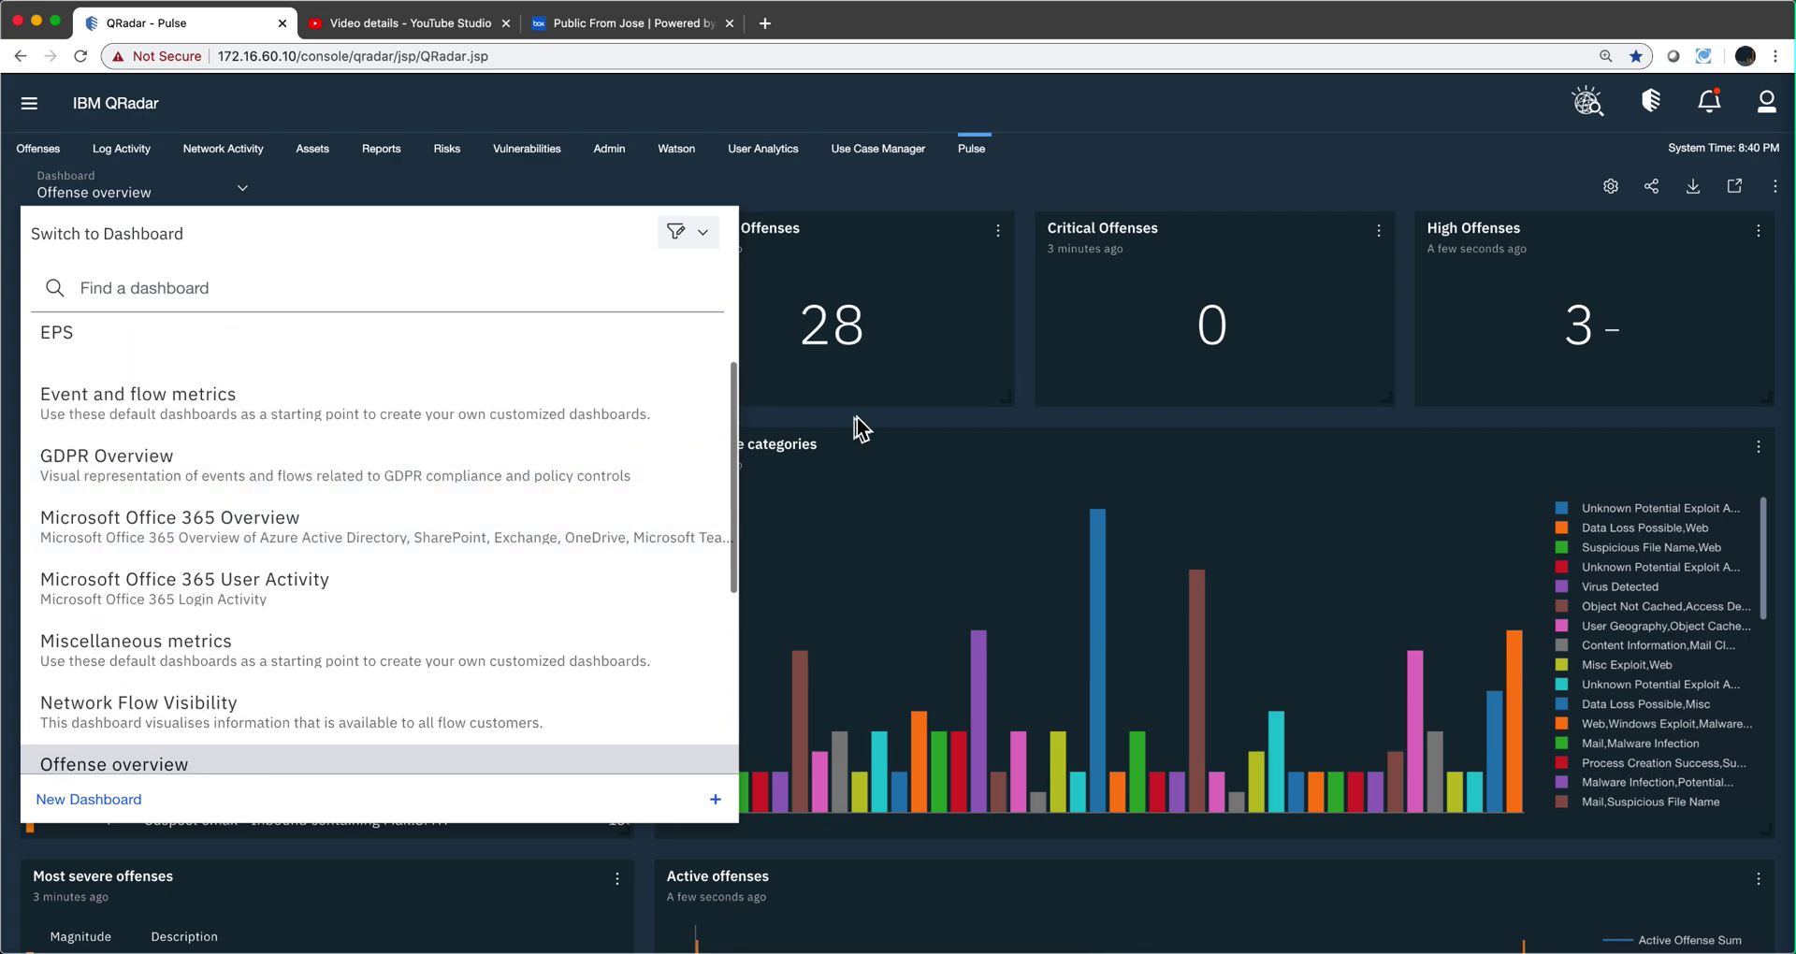
{"action": "left_click", "coordinate": [905, 481]}
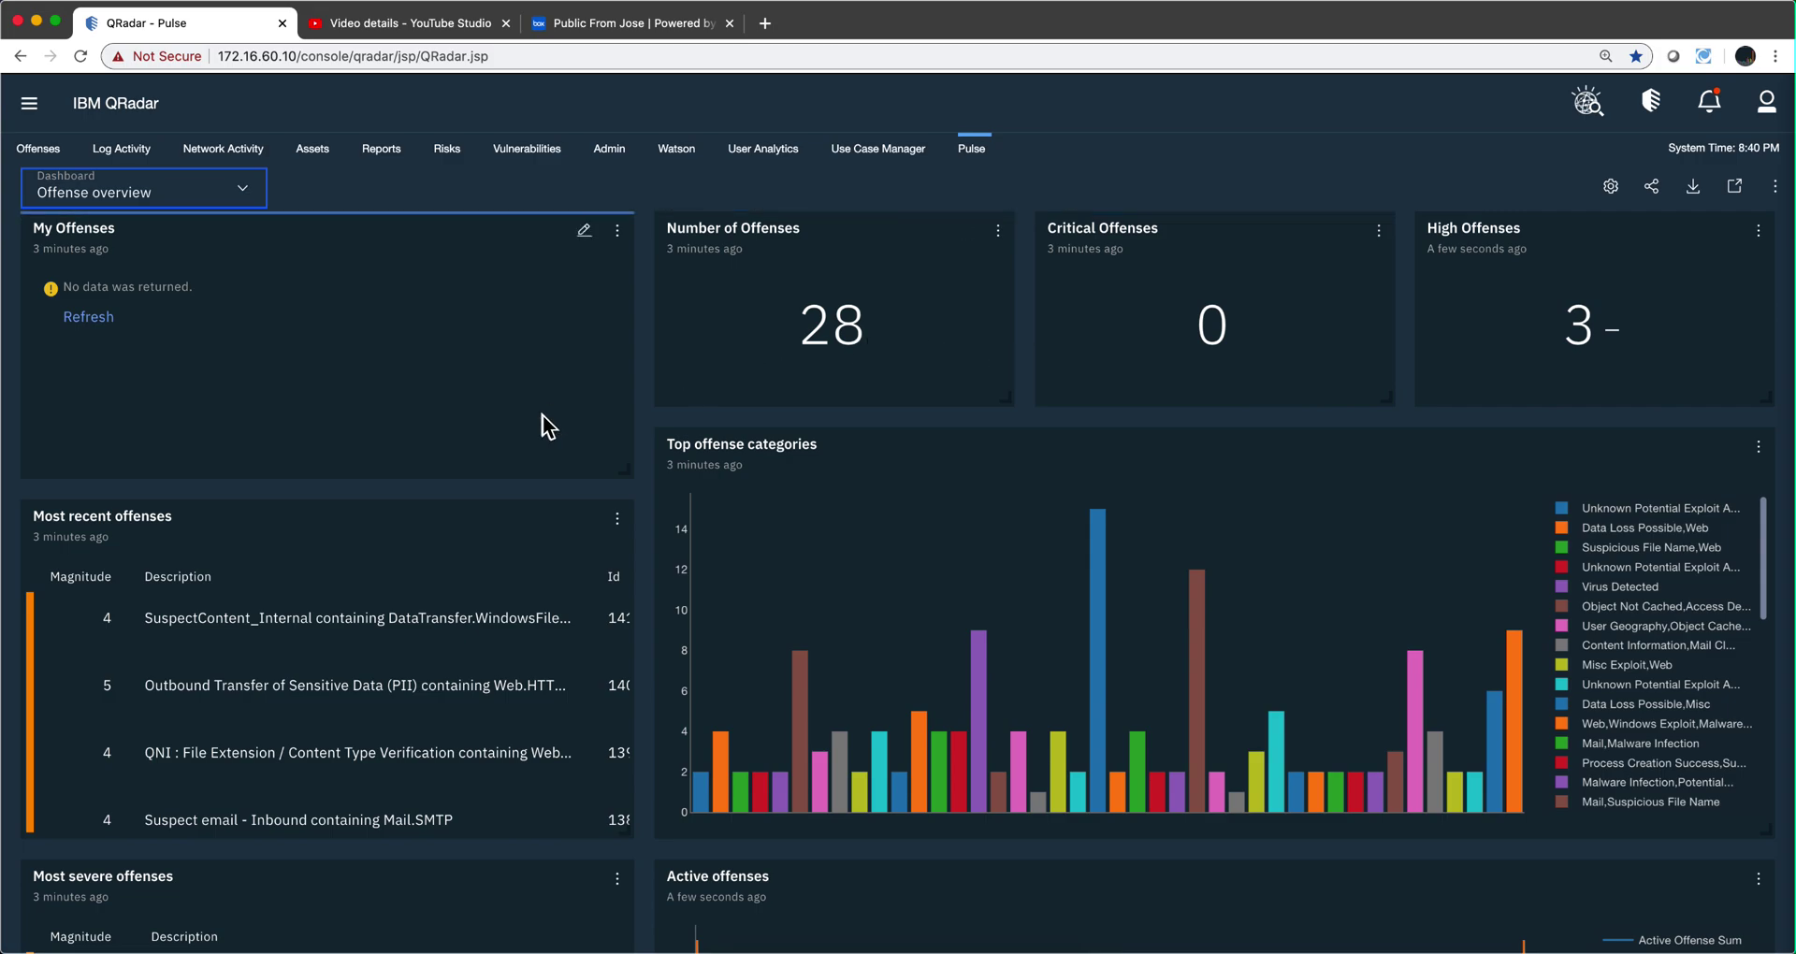
Check YouTube Studio, browse Box's Pulse Dashboards and Office365 folders, then return to QRadar Pulse
{"action": "left_click", "coordinate": [442, 25]}
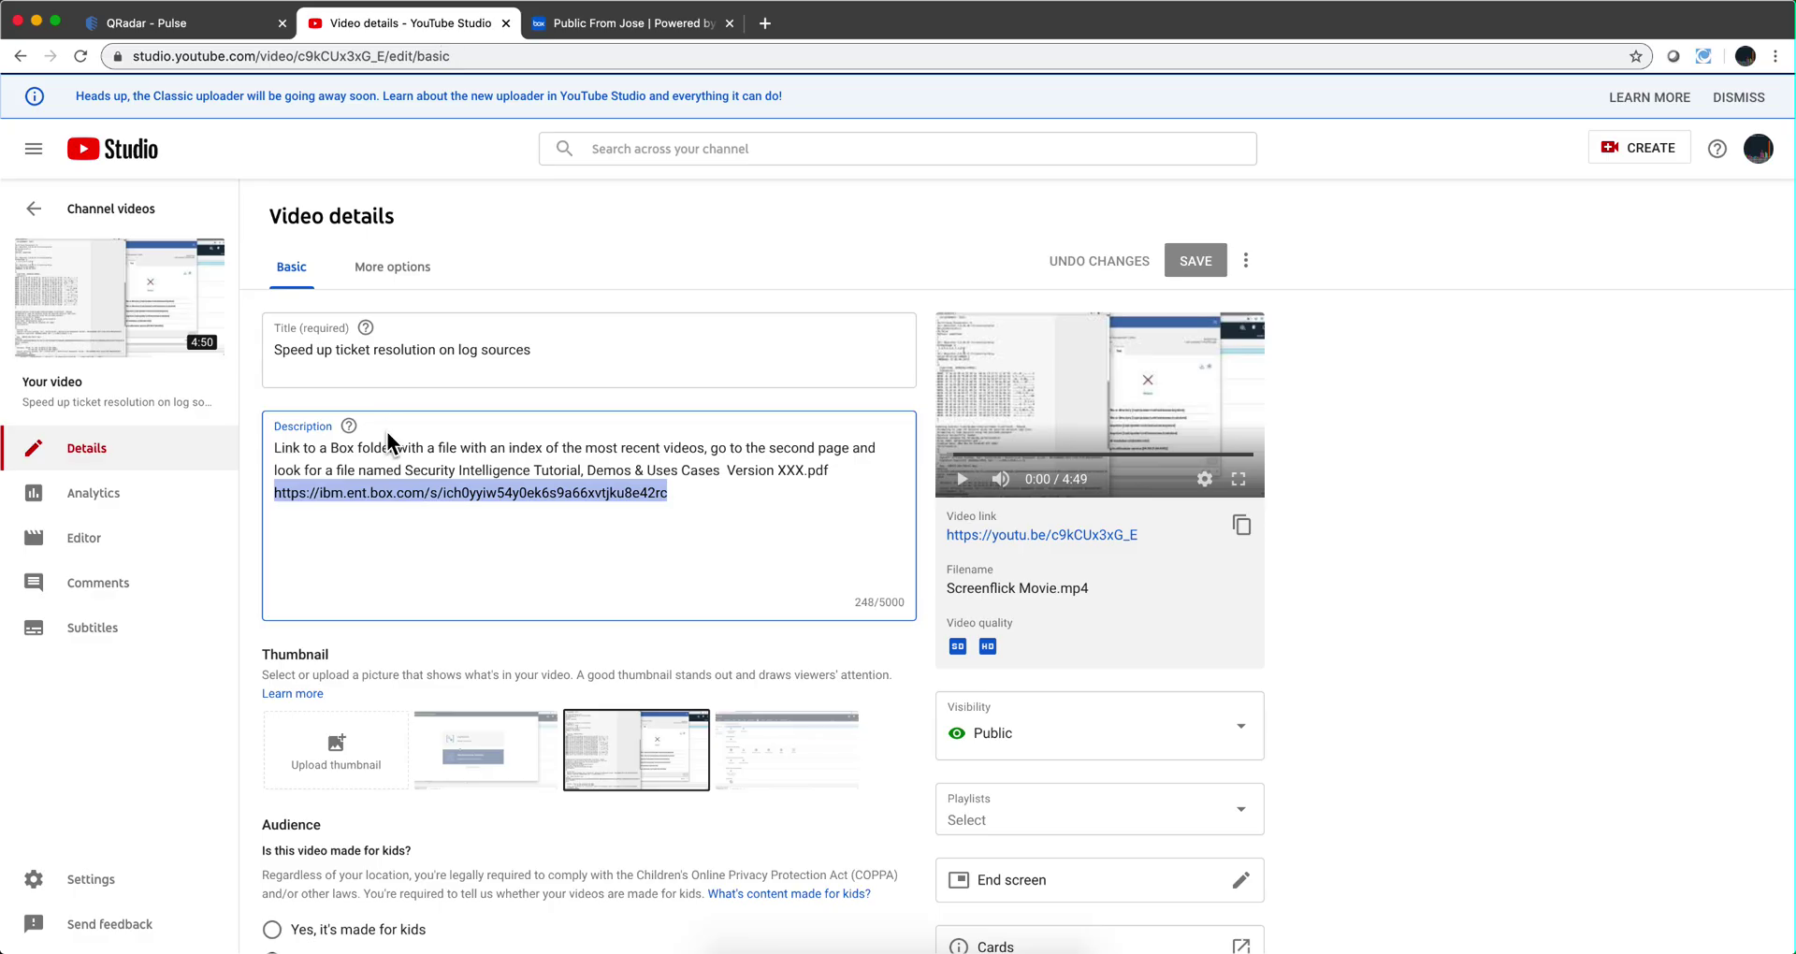
{"action": "left_click", "coordinate": [675, 20]}
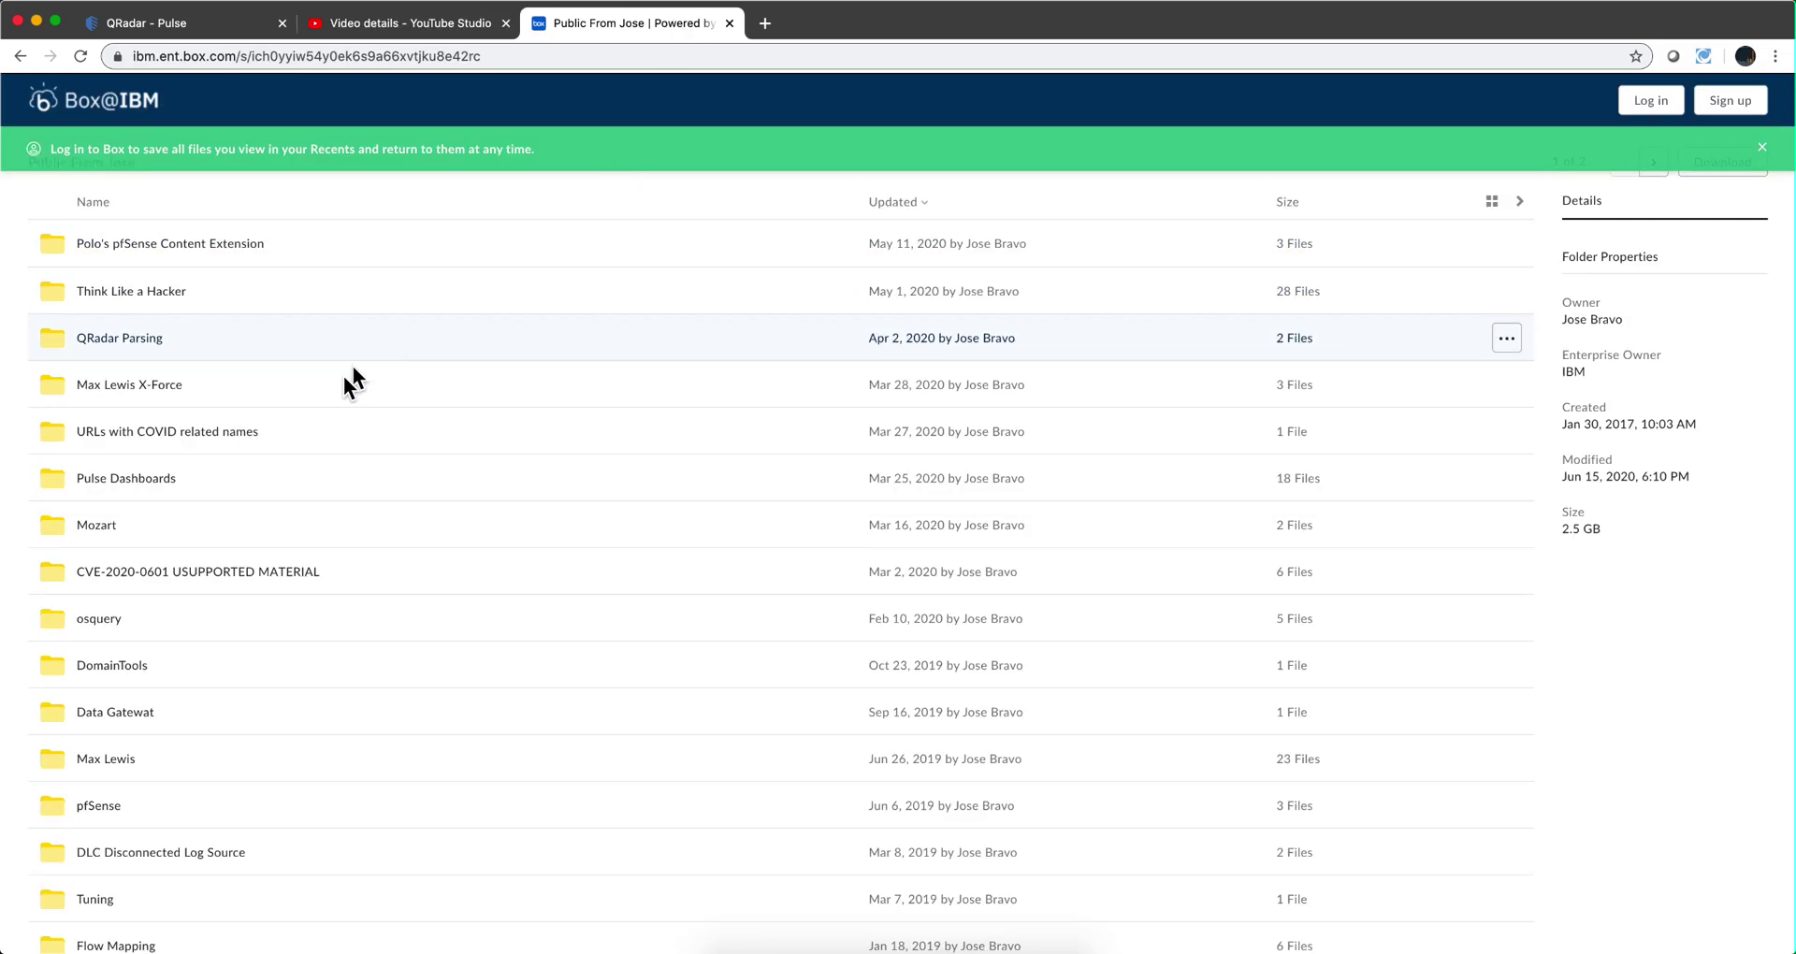
{"action": "left_click", "coordinate": [157, 481]}
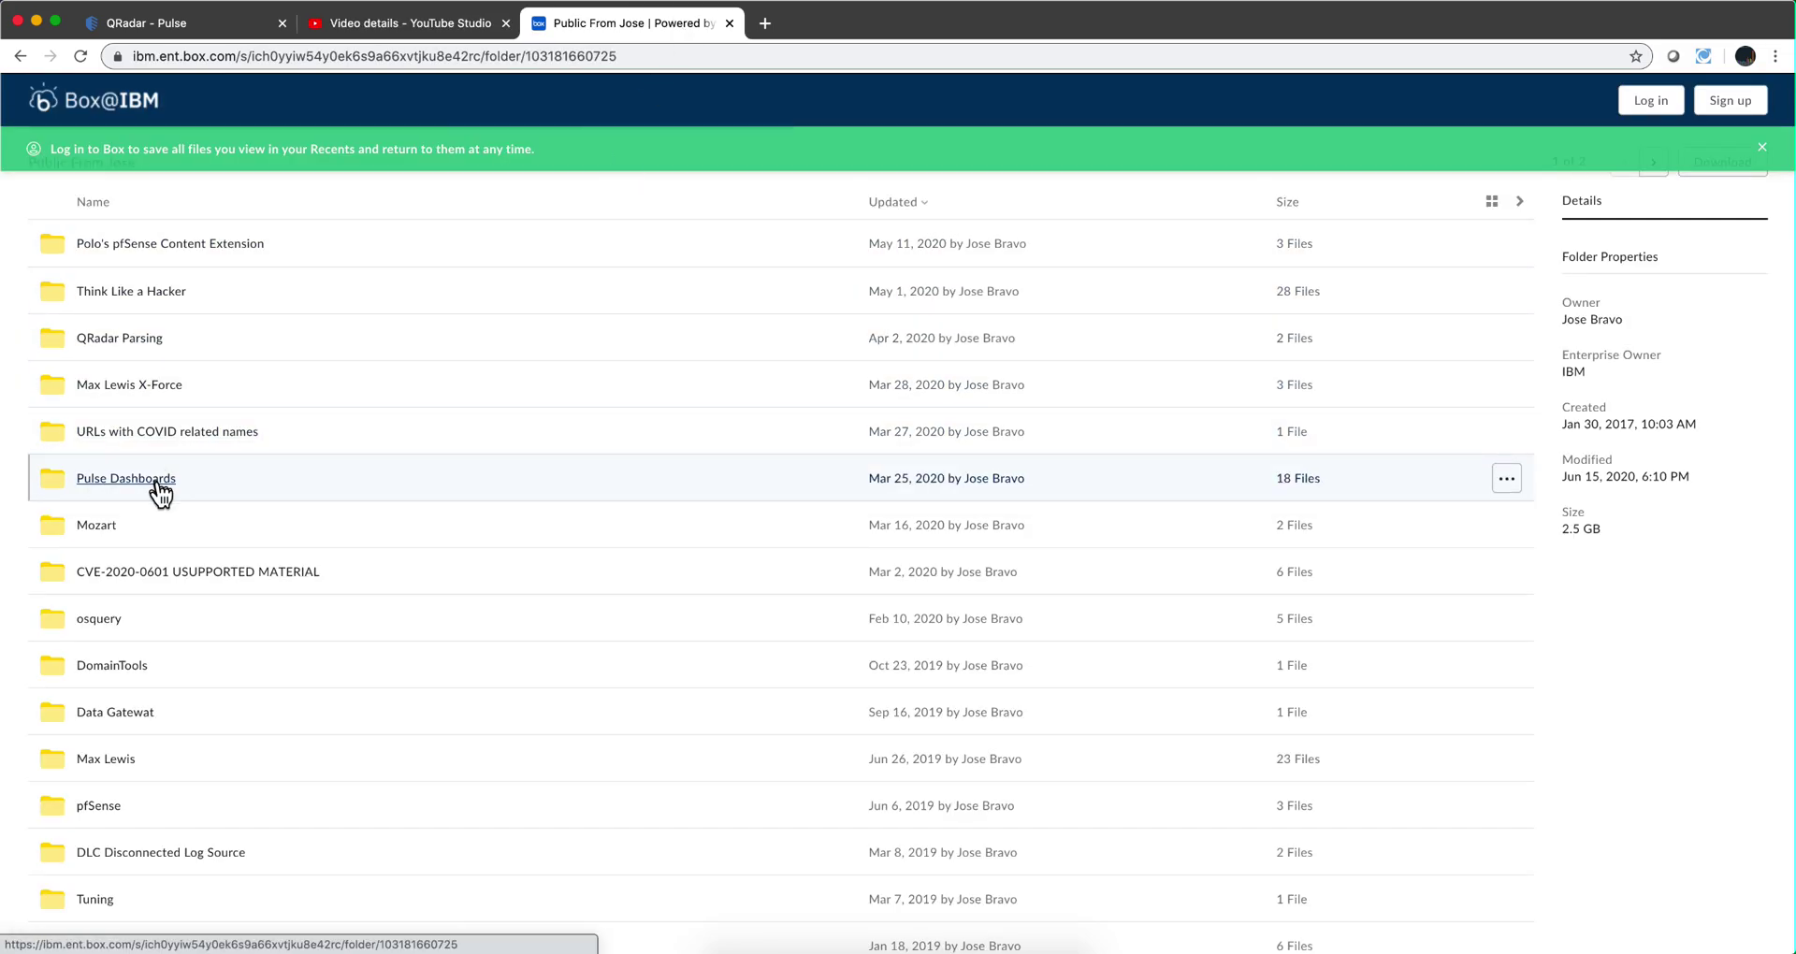
{"action": "left_click", "coordinate": [122, 478]}
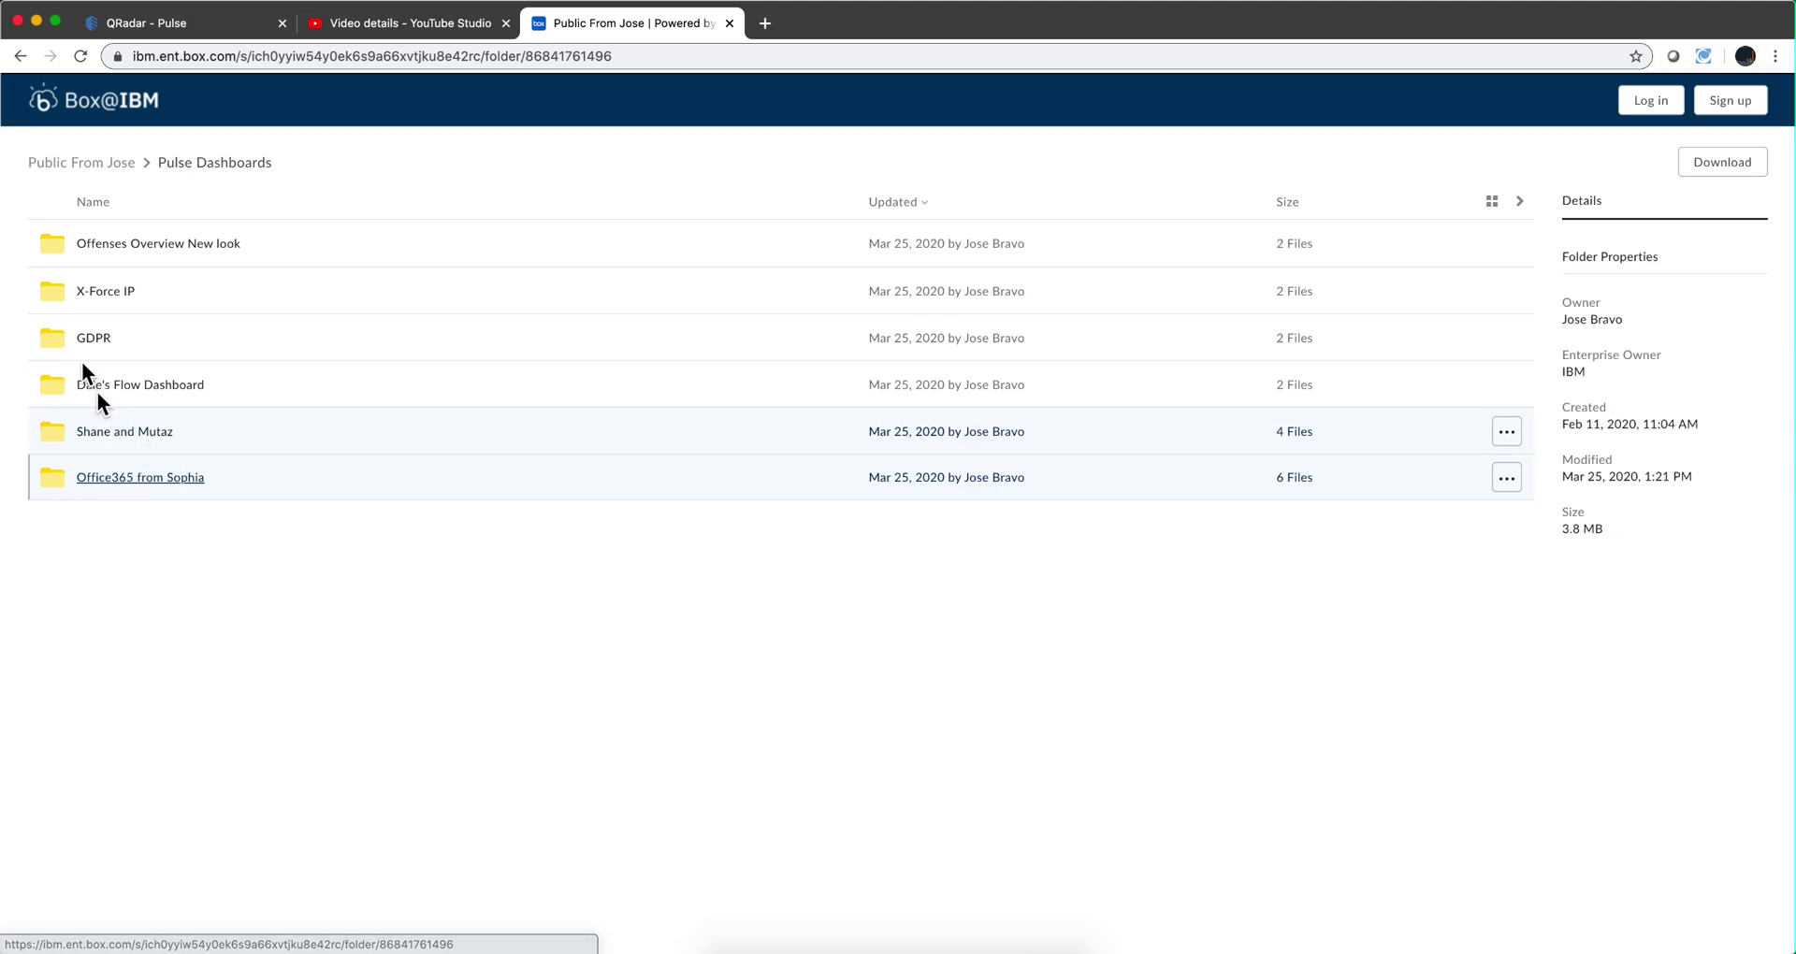
{"action": "left_click", "coordinate": [20, 56]}
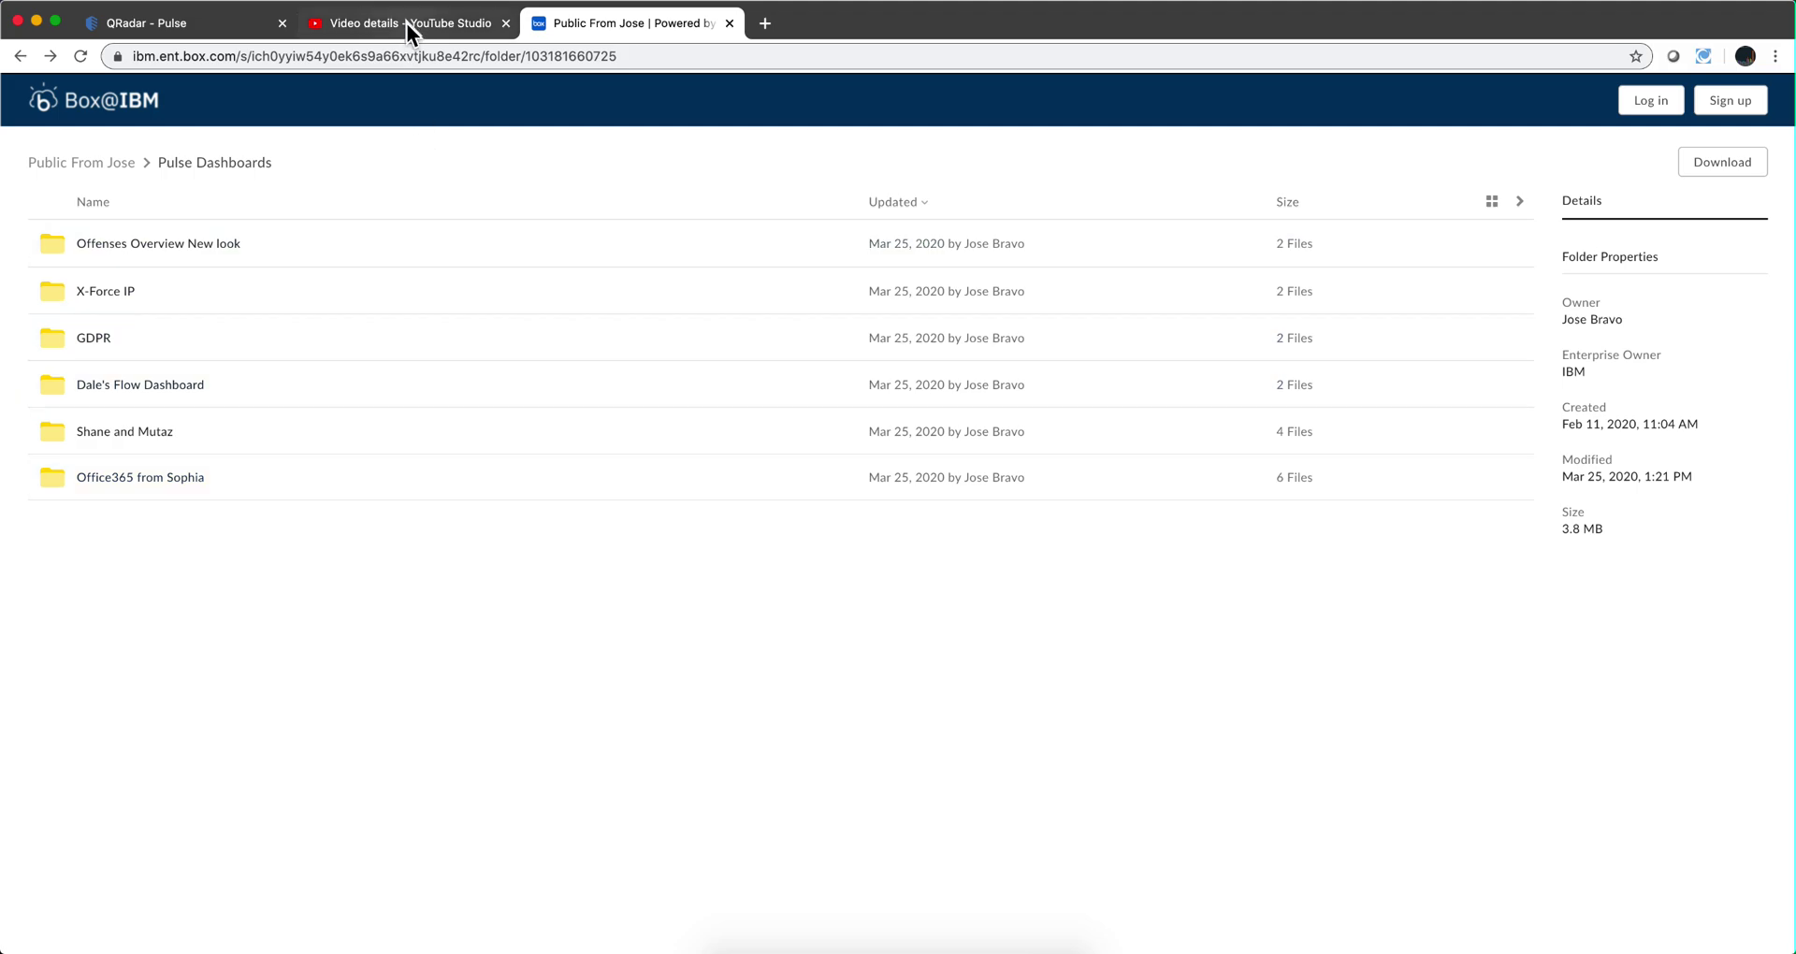
{"action": "left_click", "coordinate": [216, 26]}
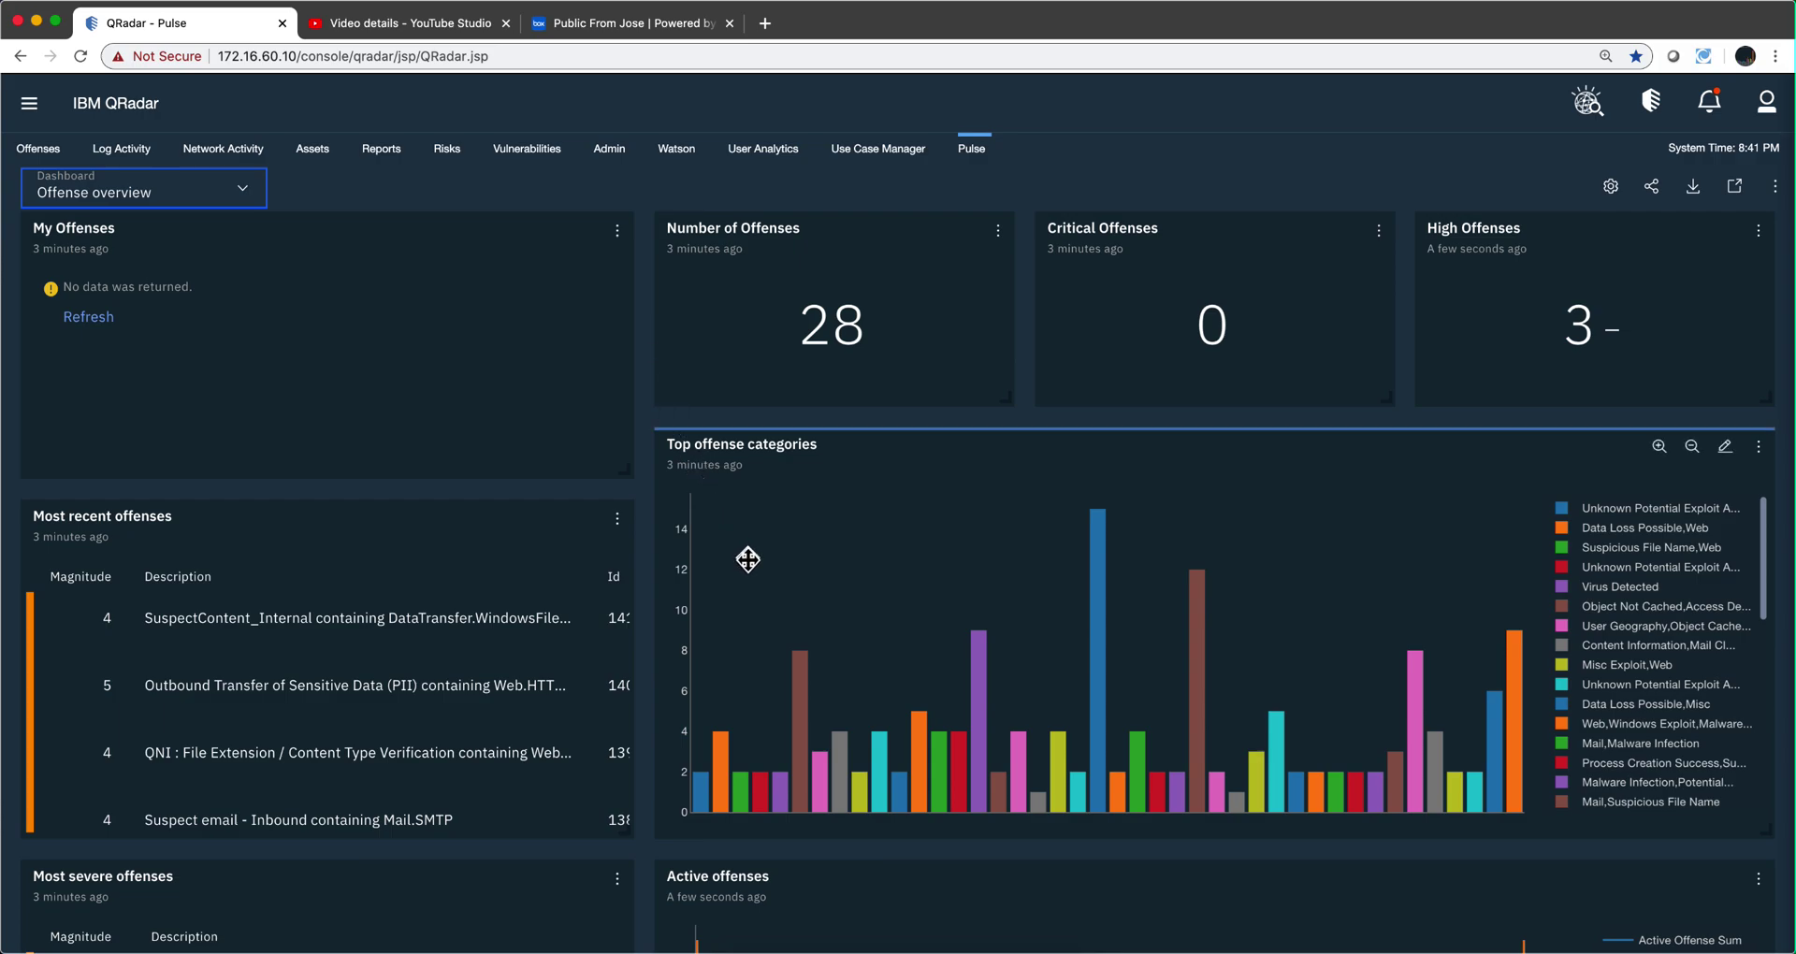
Start a new Blank Dashboard and name it 'Dashboards in 2.4'
{"action": "left_click", "coordinate": [235, 189]}
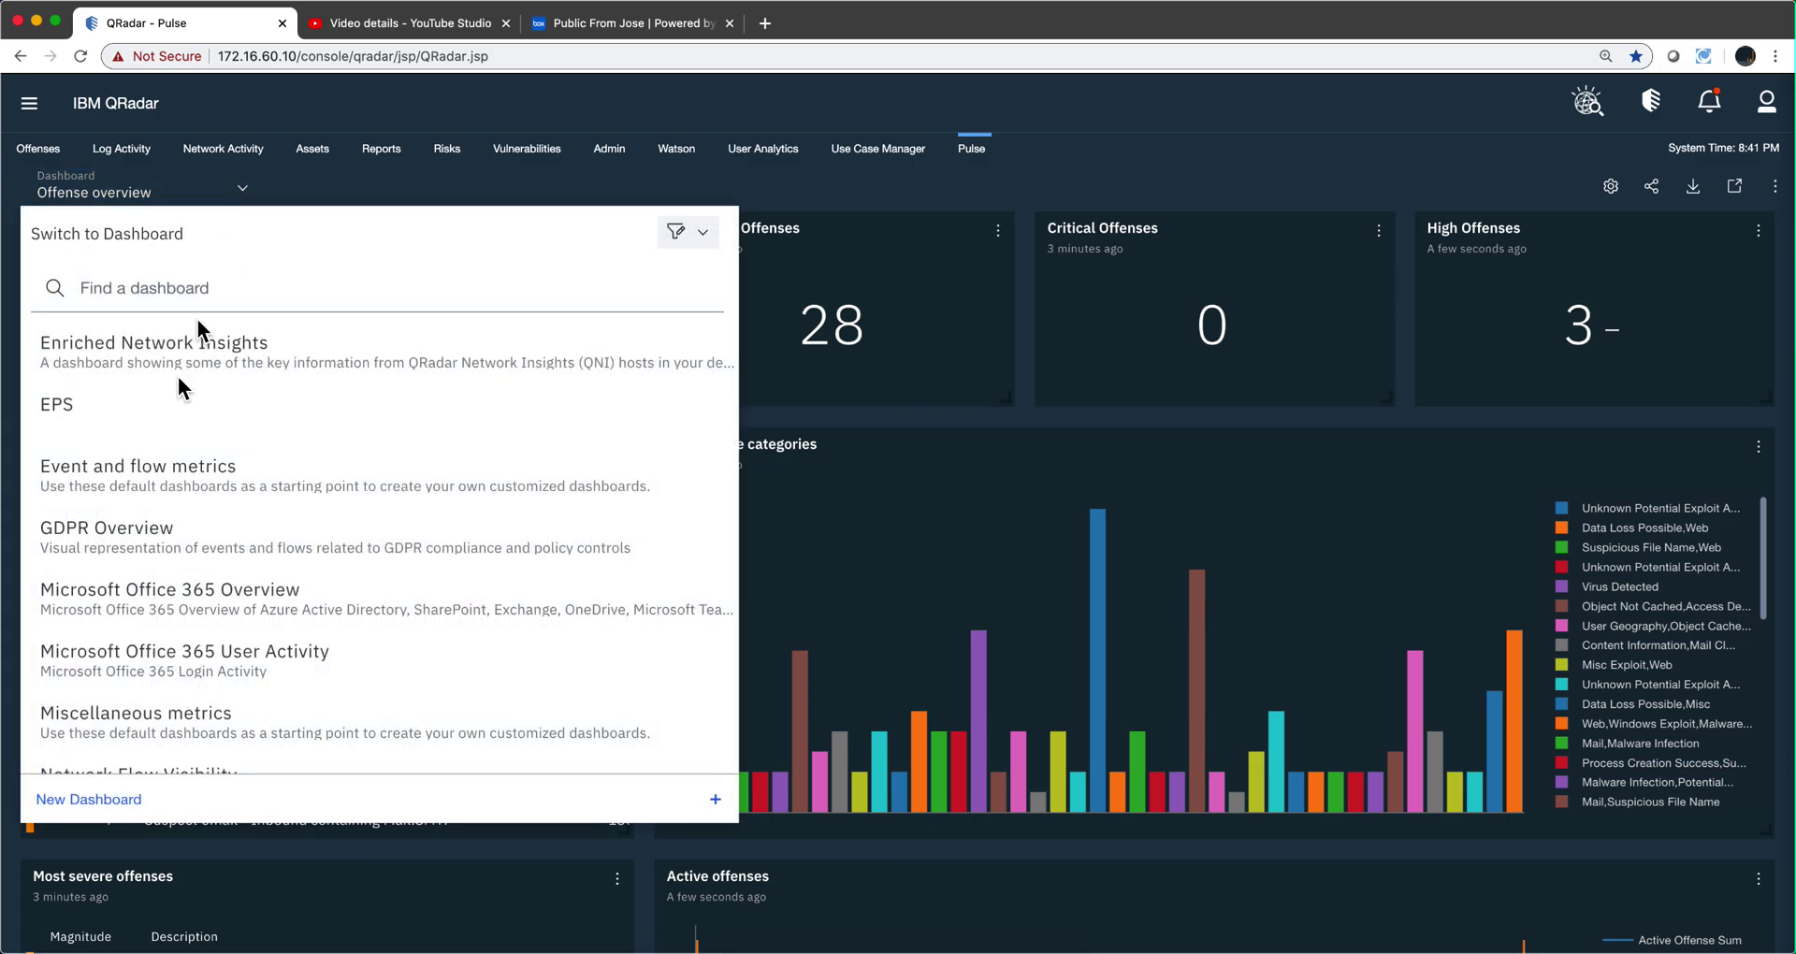
{"action": "left_click", "coordinate": [105, 800]}
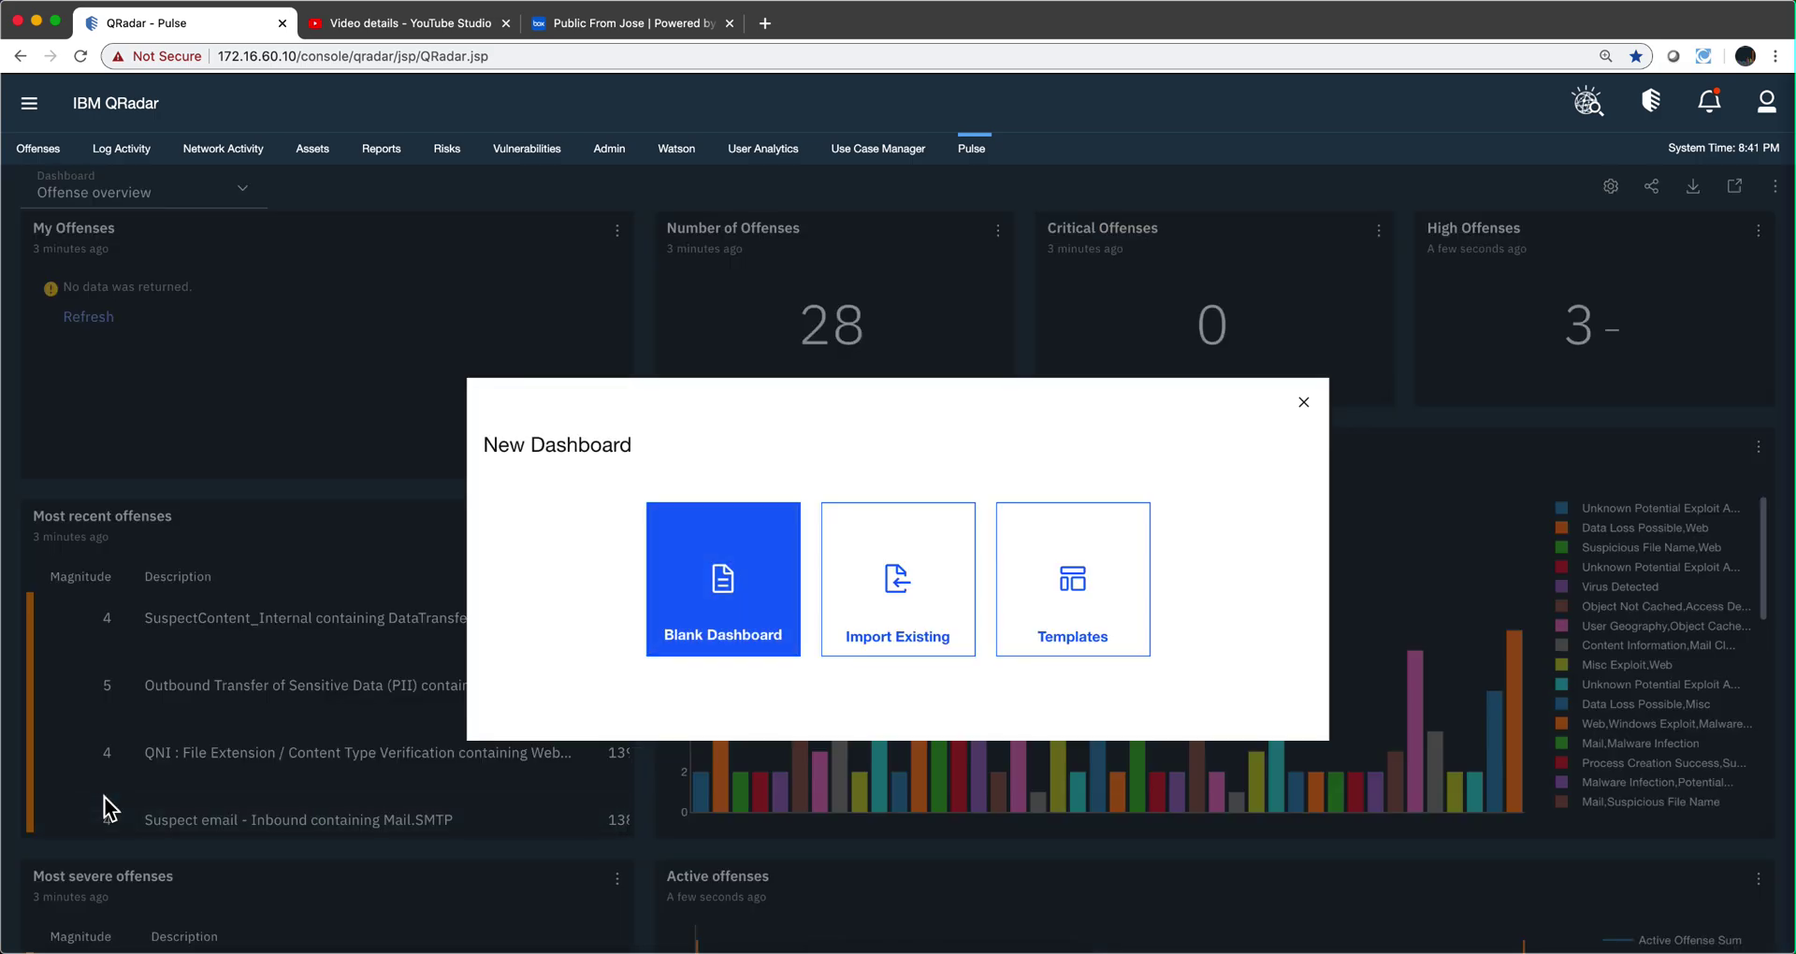
{"action": "left_click", "coordinate": [711, 624]}
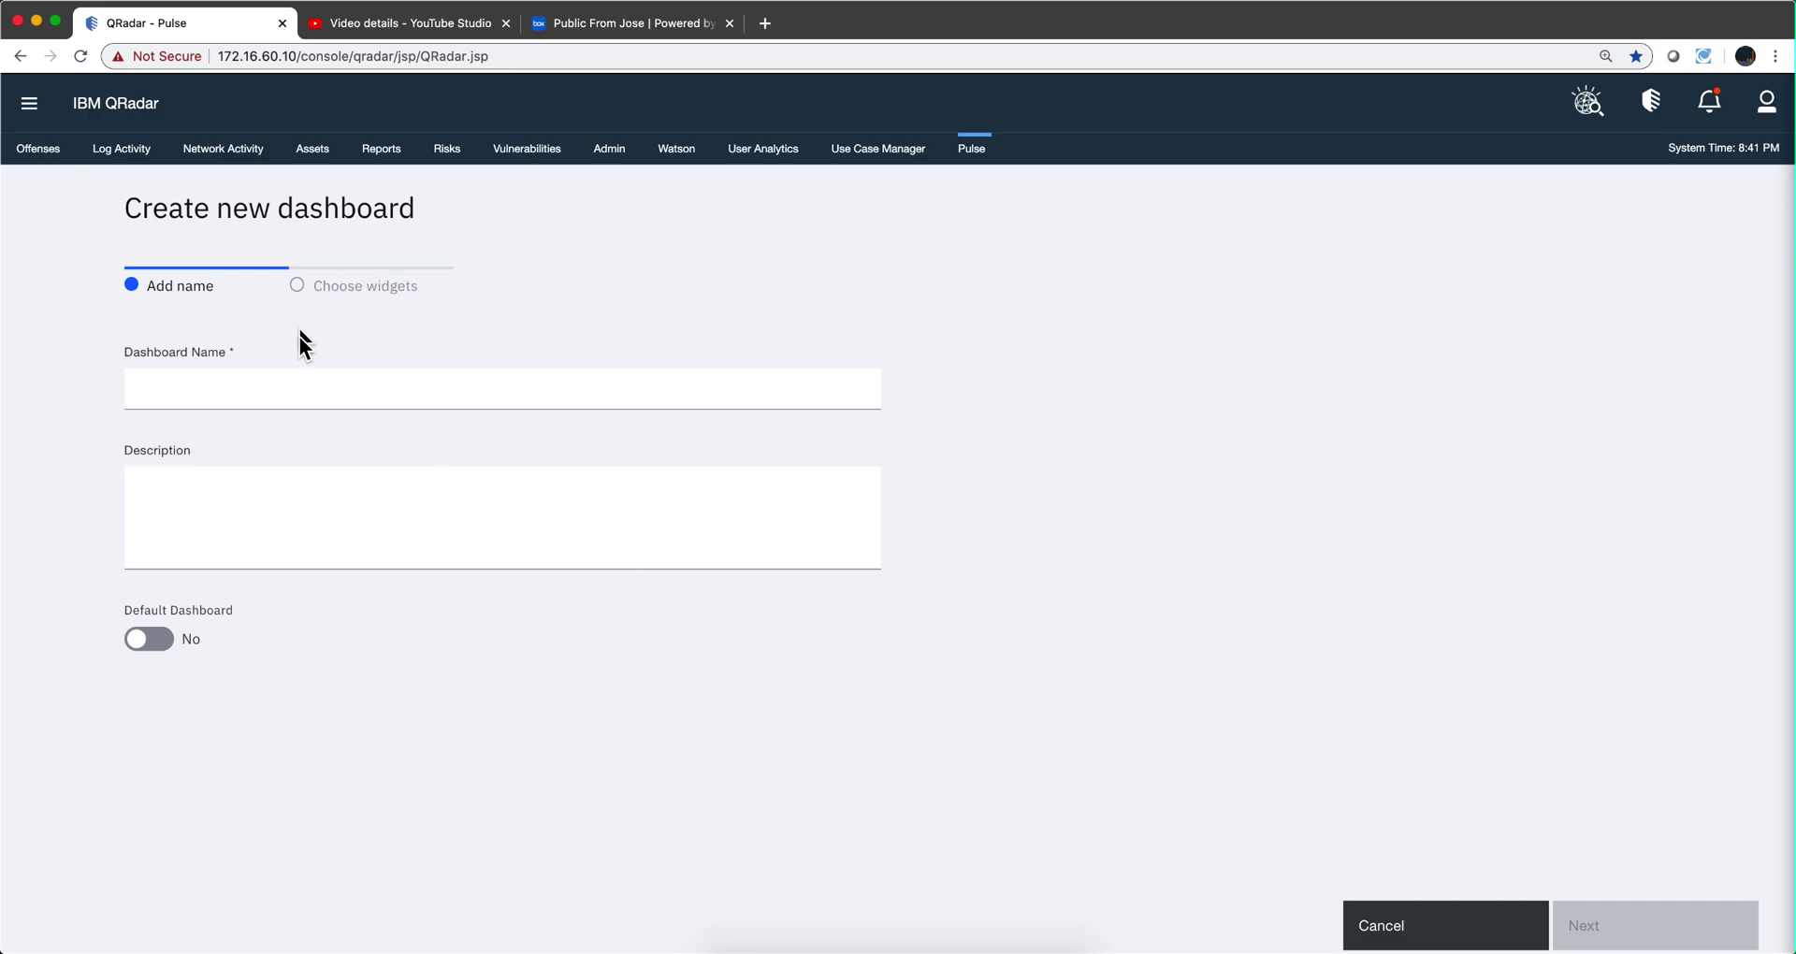
{"action": "left_click", "coordinate": [170, 392]}
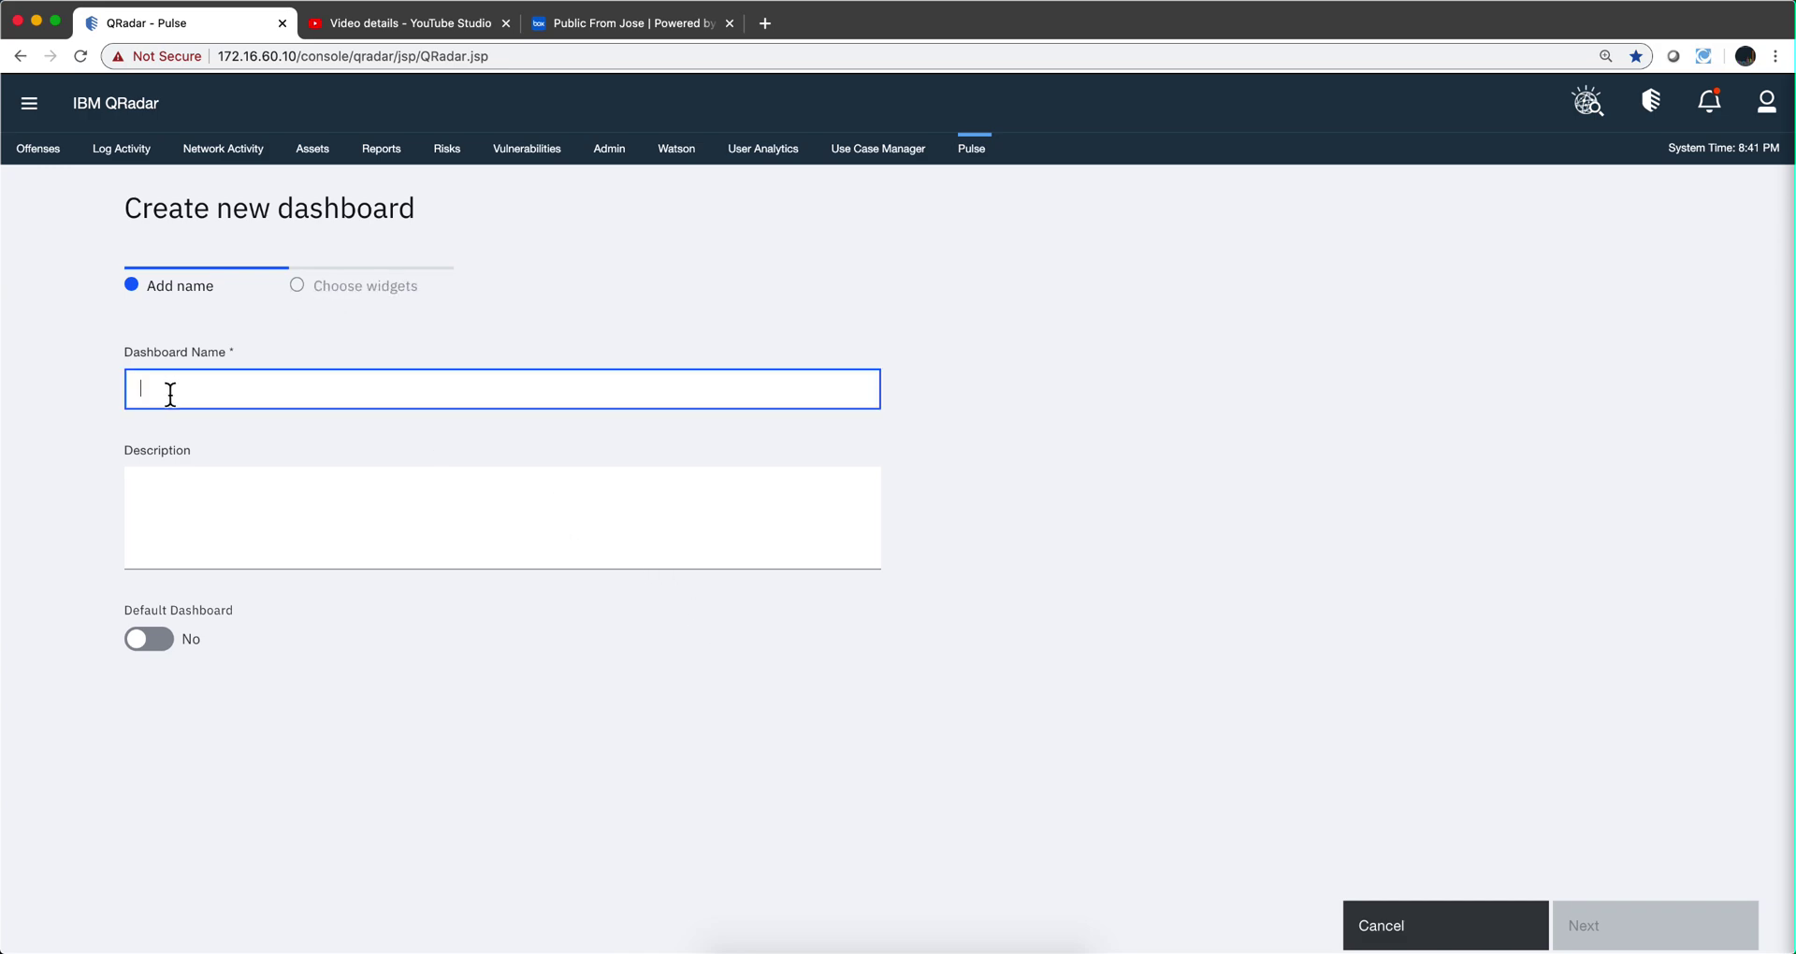
{"action": "type", "text": "Dashboards in 2.4"}
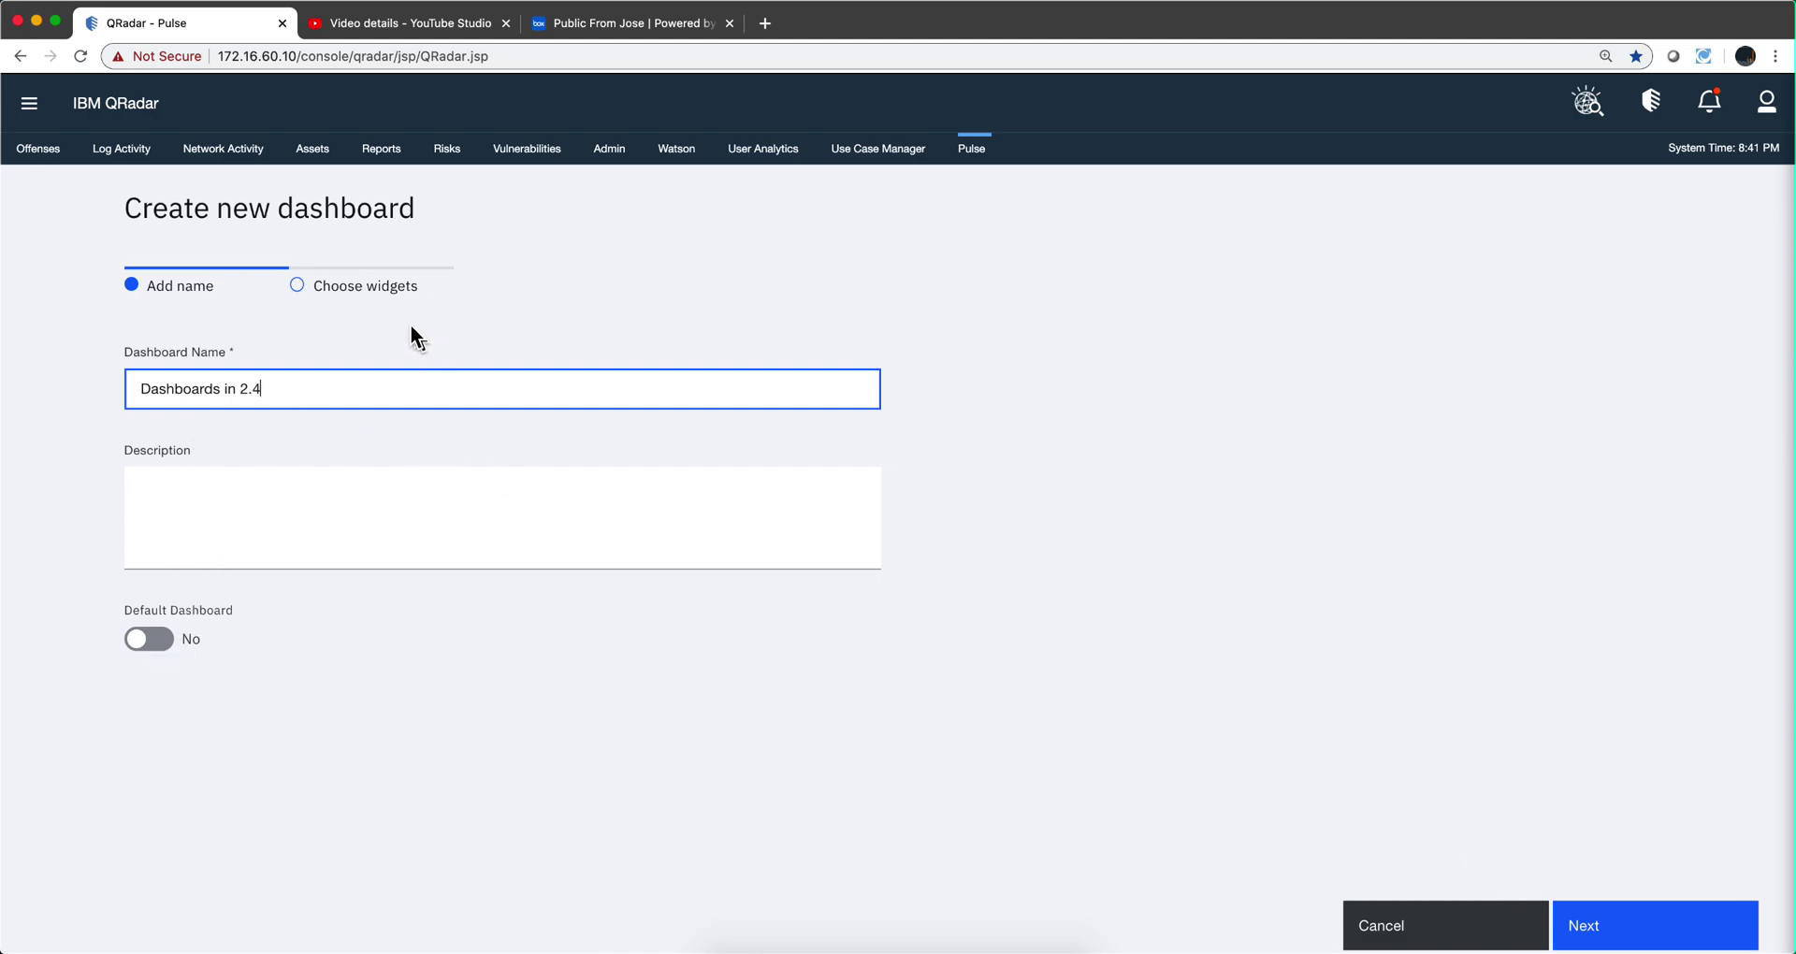
Move on to widget selection and scroll through the widget library
{"action": "left_click", "coordinate": [1688, 938]}
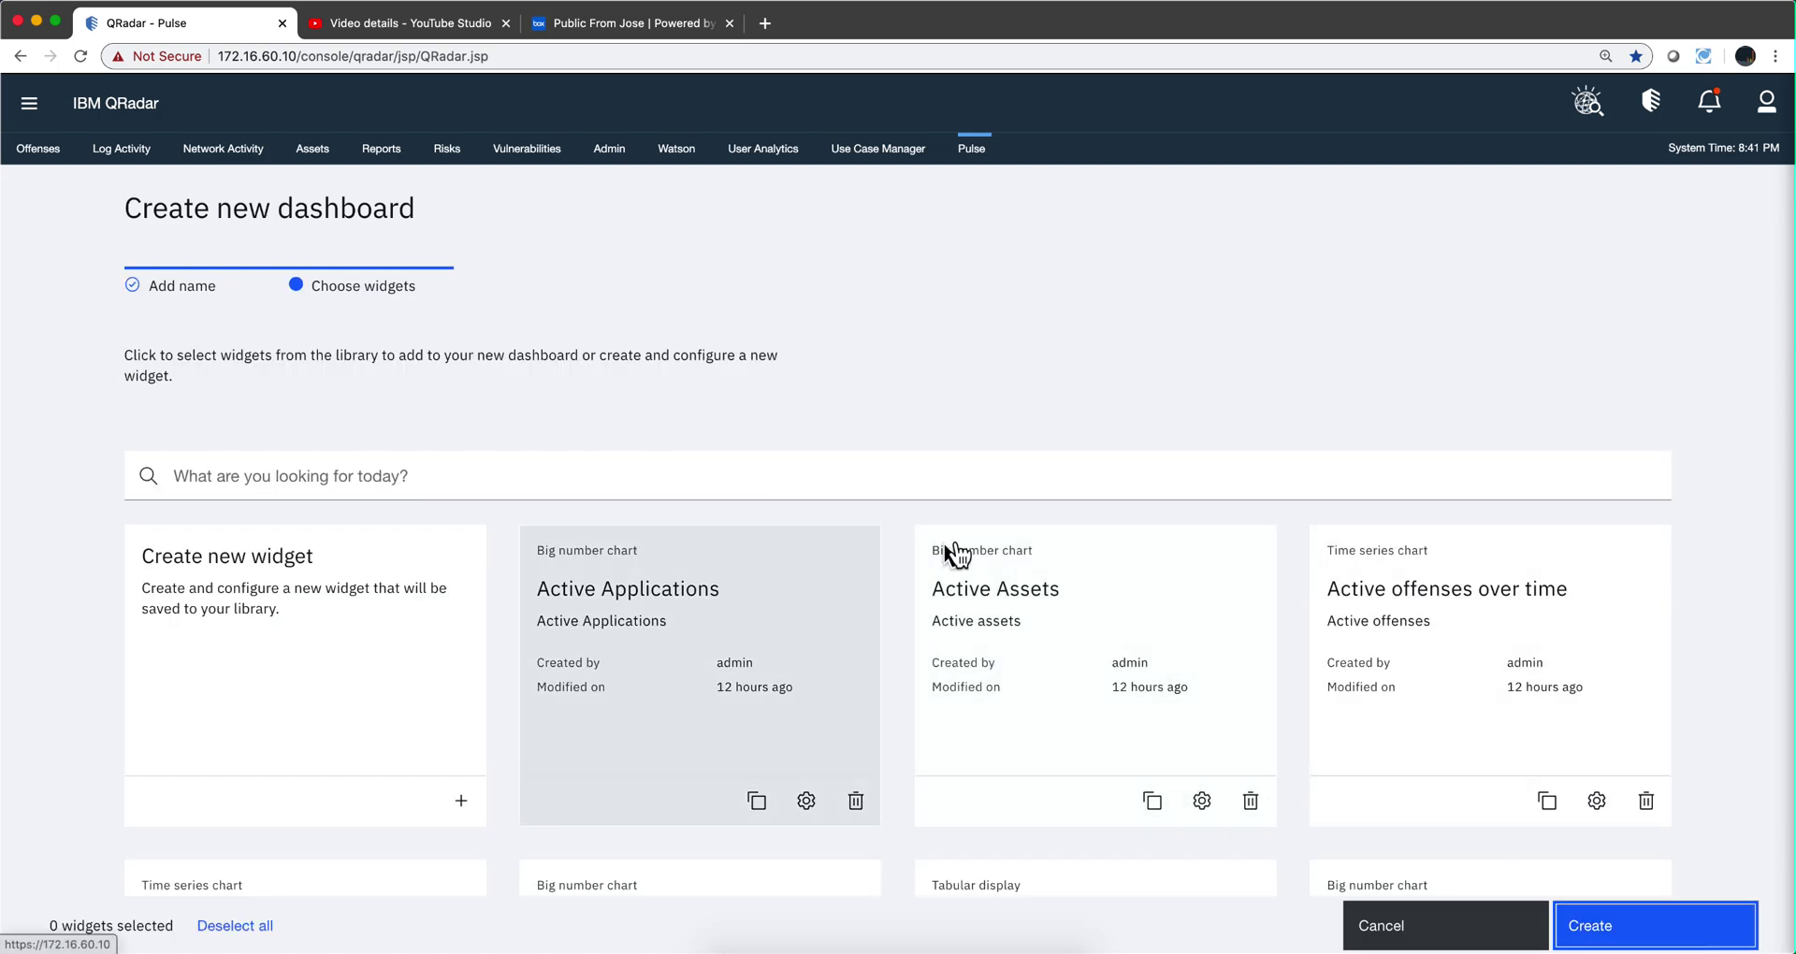
{"action": "scroll", "coordinate": [830, 601], "scroll_direction": "down", "scroll_amount": 7}
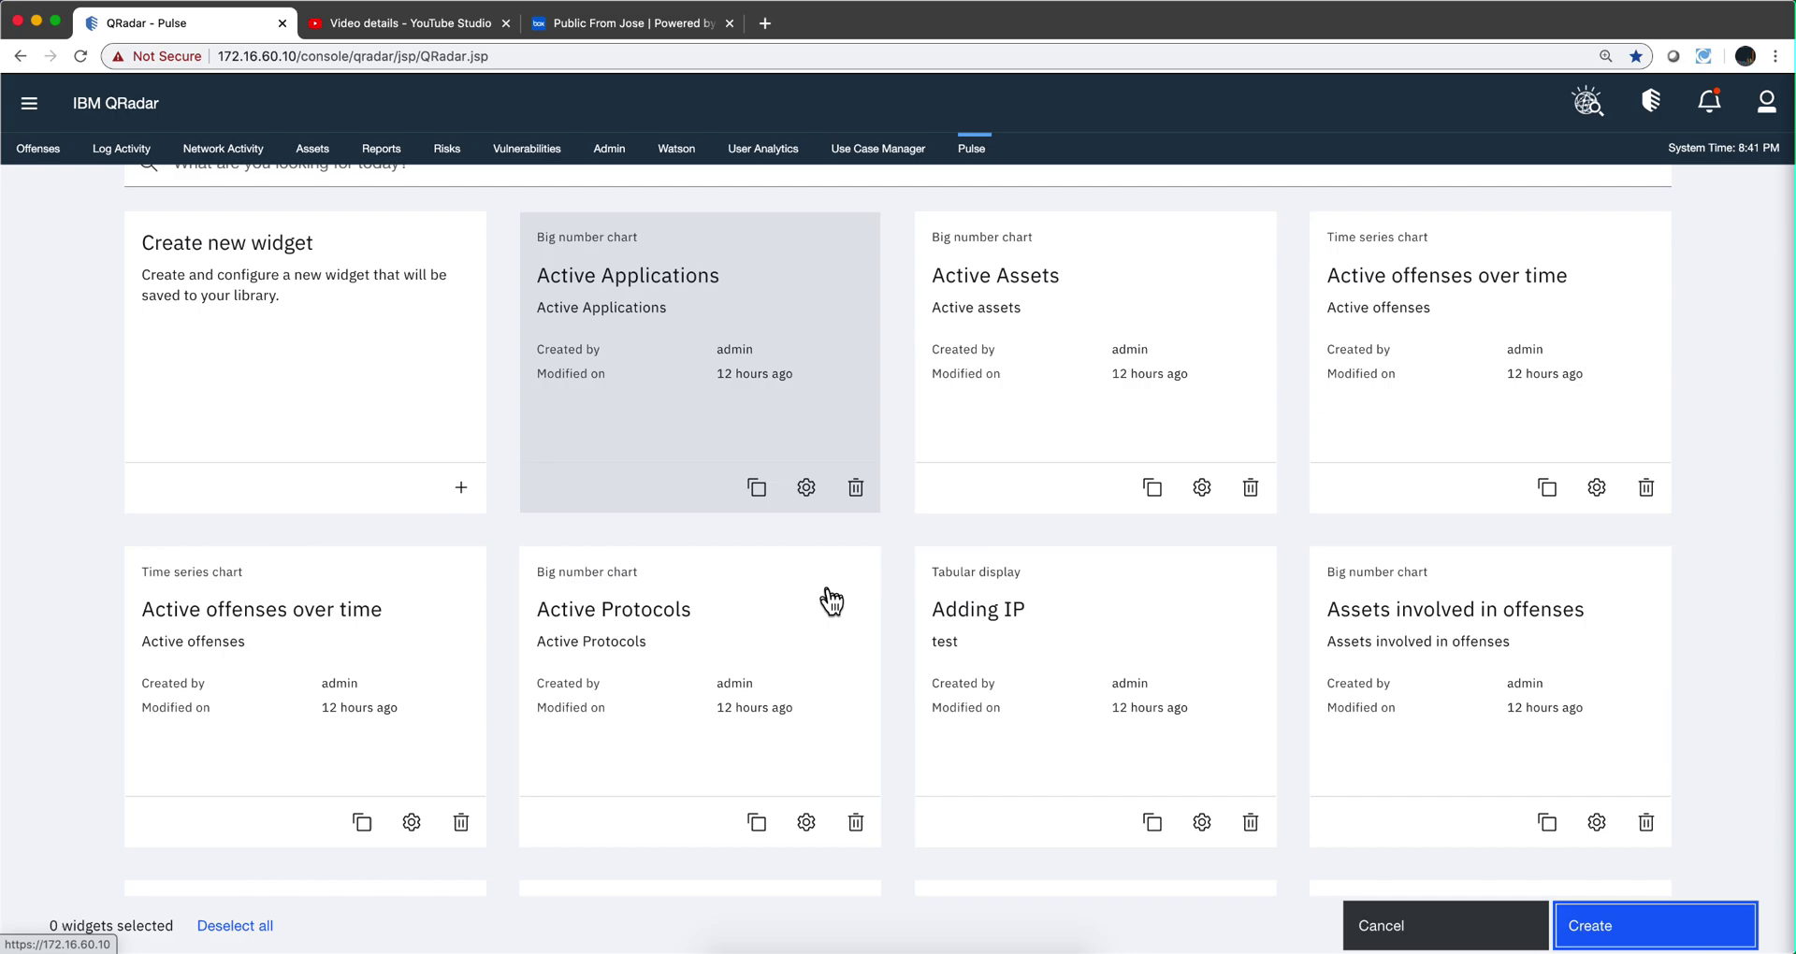
{"action": "scroll", "coordinate": [827, 586], "scroll_direction": "down", "scroll_amount": 10}
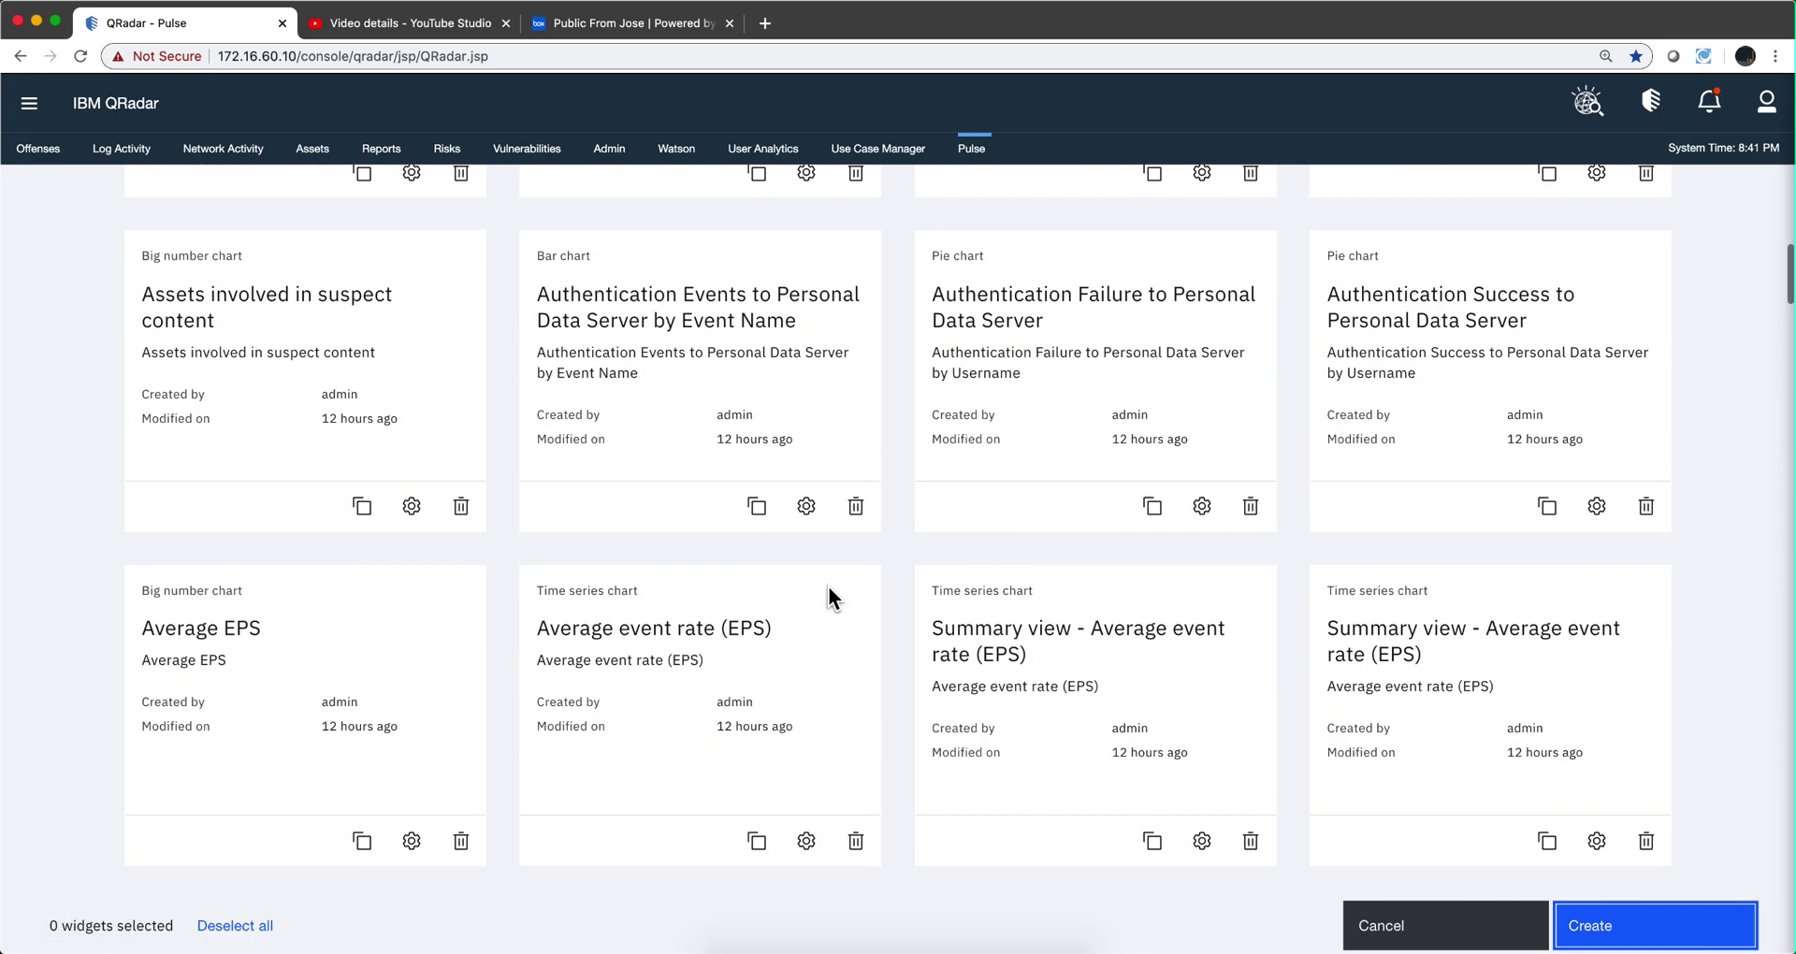
{"action": "scroll", "coordinate": [828, 585], "scroll_direction": "down", "scroll_amount": 6}
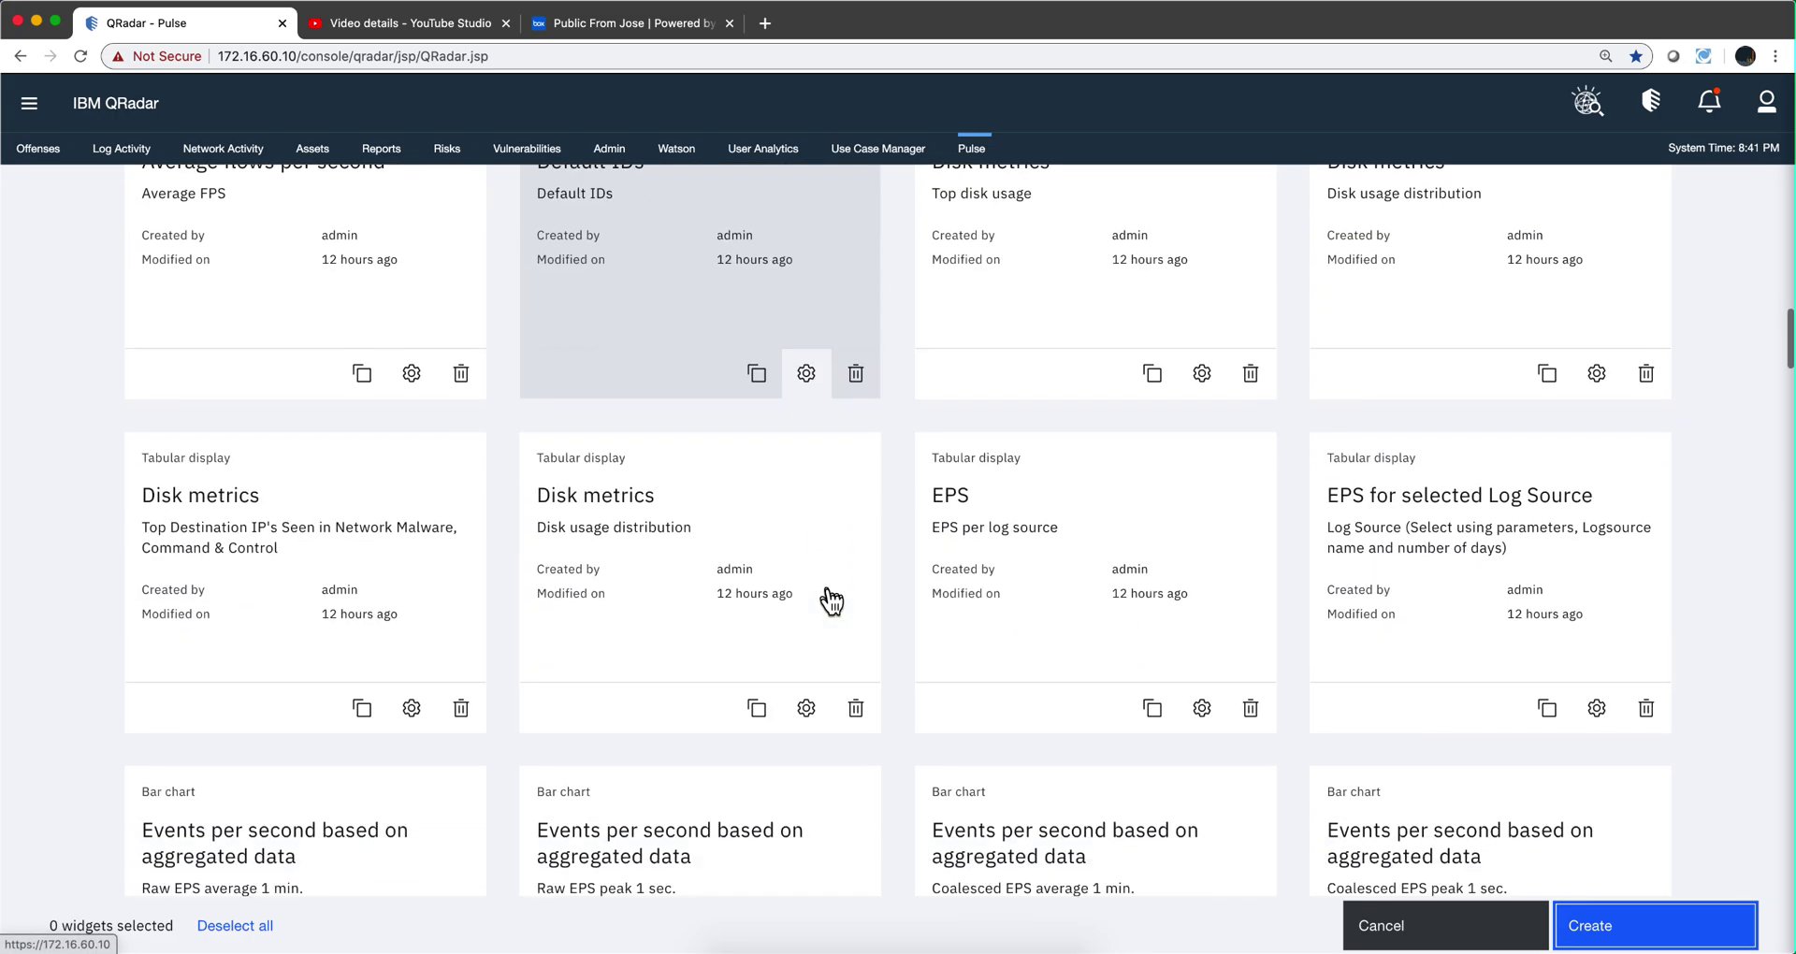
{"action": "scroll", "coordinate": [828, 585], "scroll_direction": "up", "scroll_amount": 20}
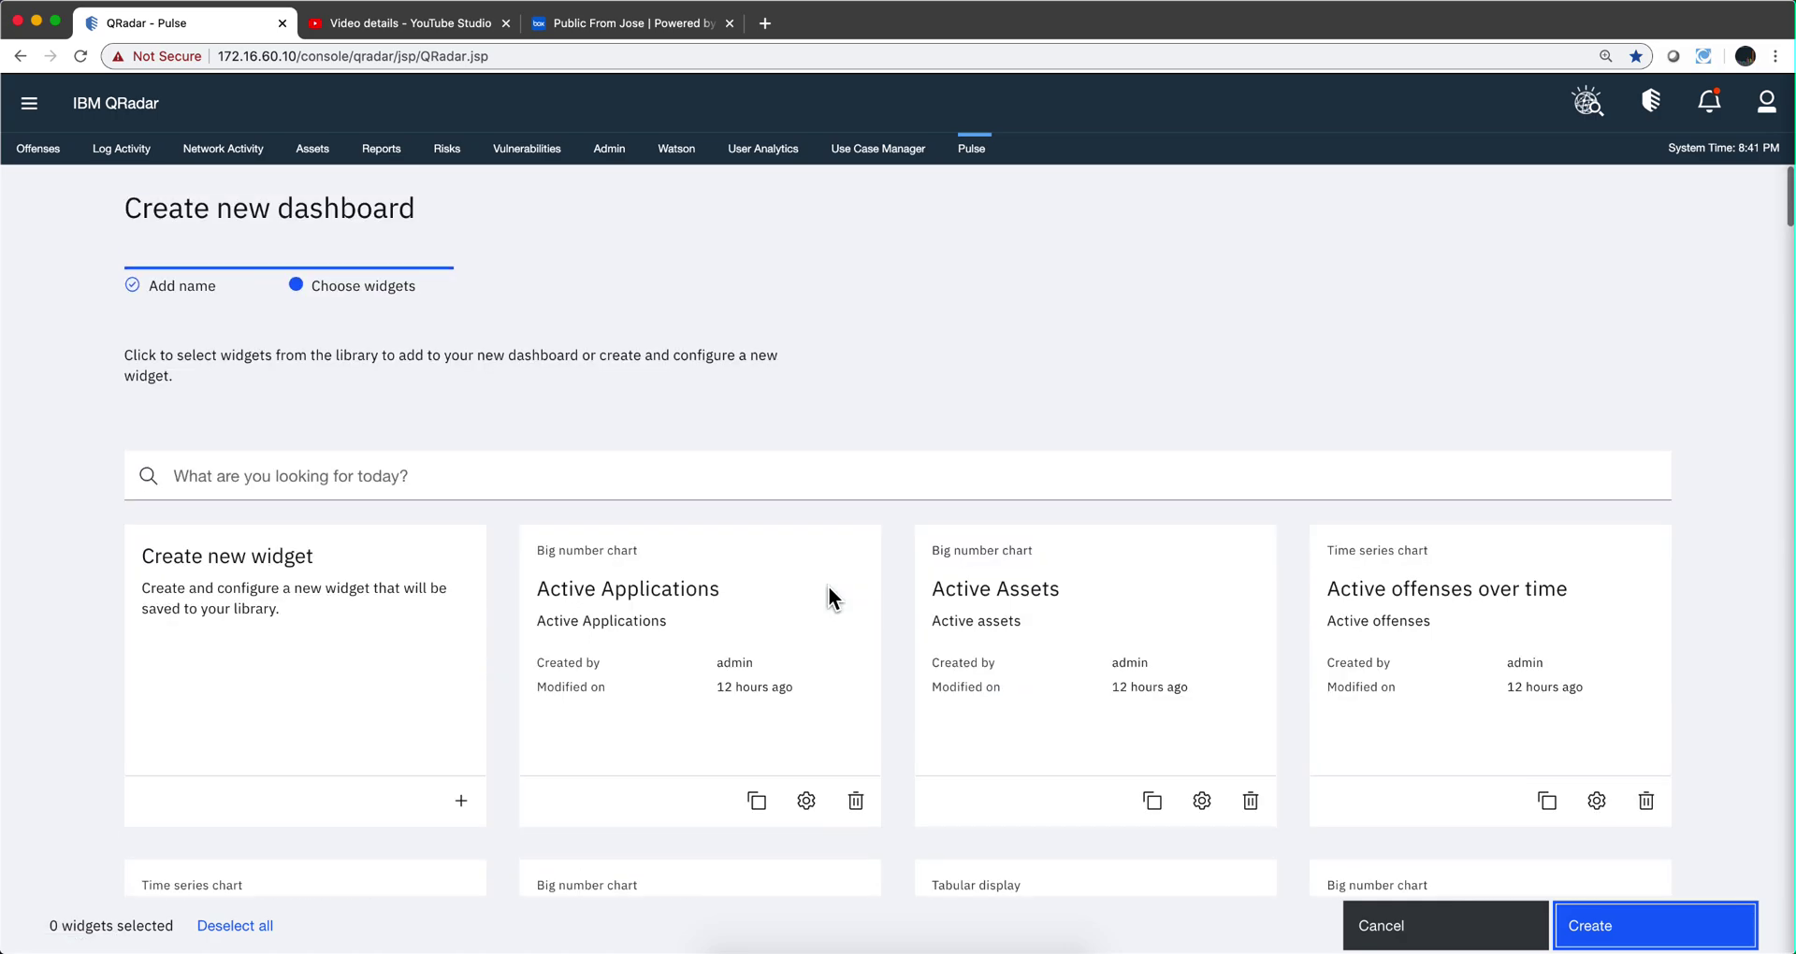
Filter the library by 'offe' and select the Most recent offenses widget
{"action": "left_click", "coordinate": [268, 487]}
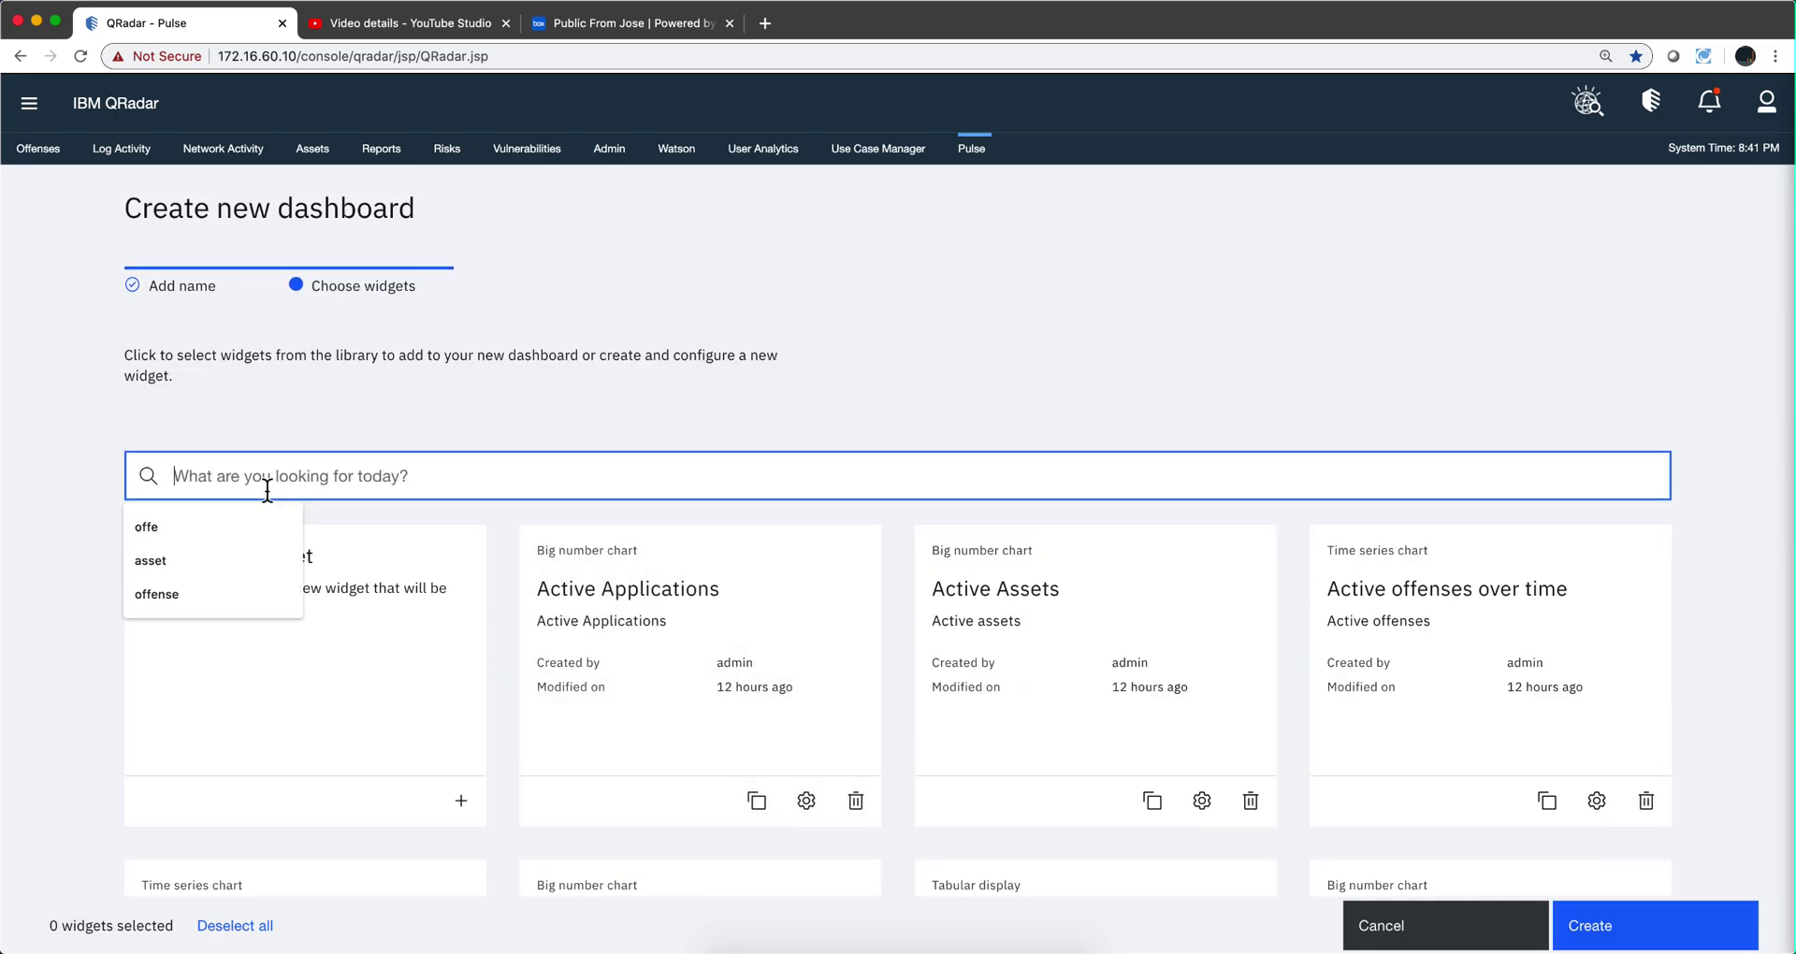
{"action": "type", "text": "offe"}
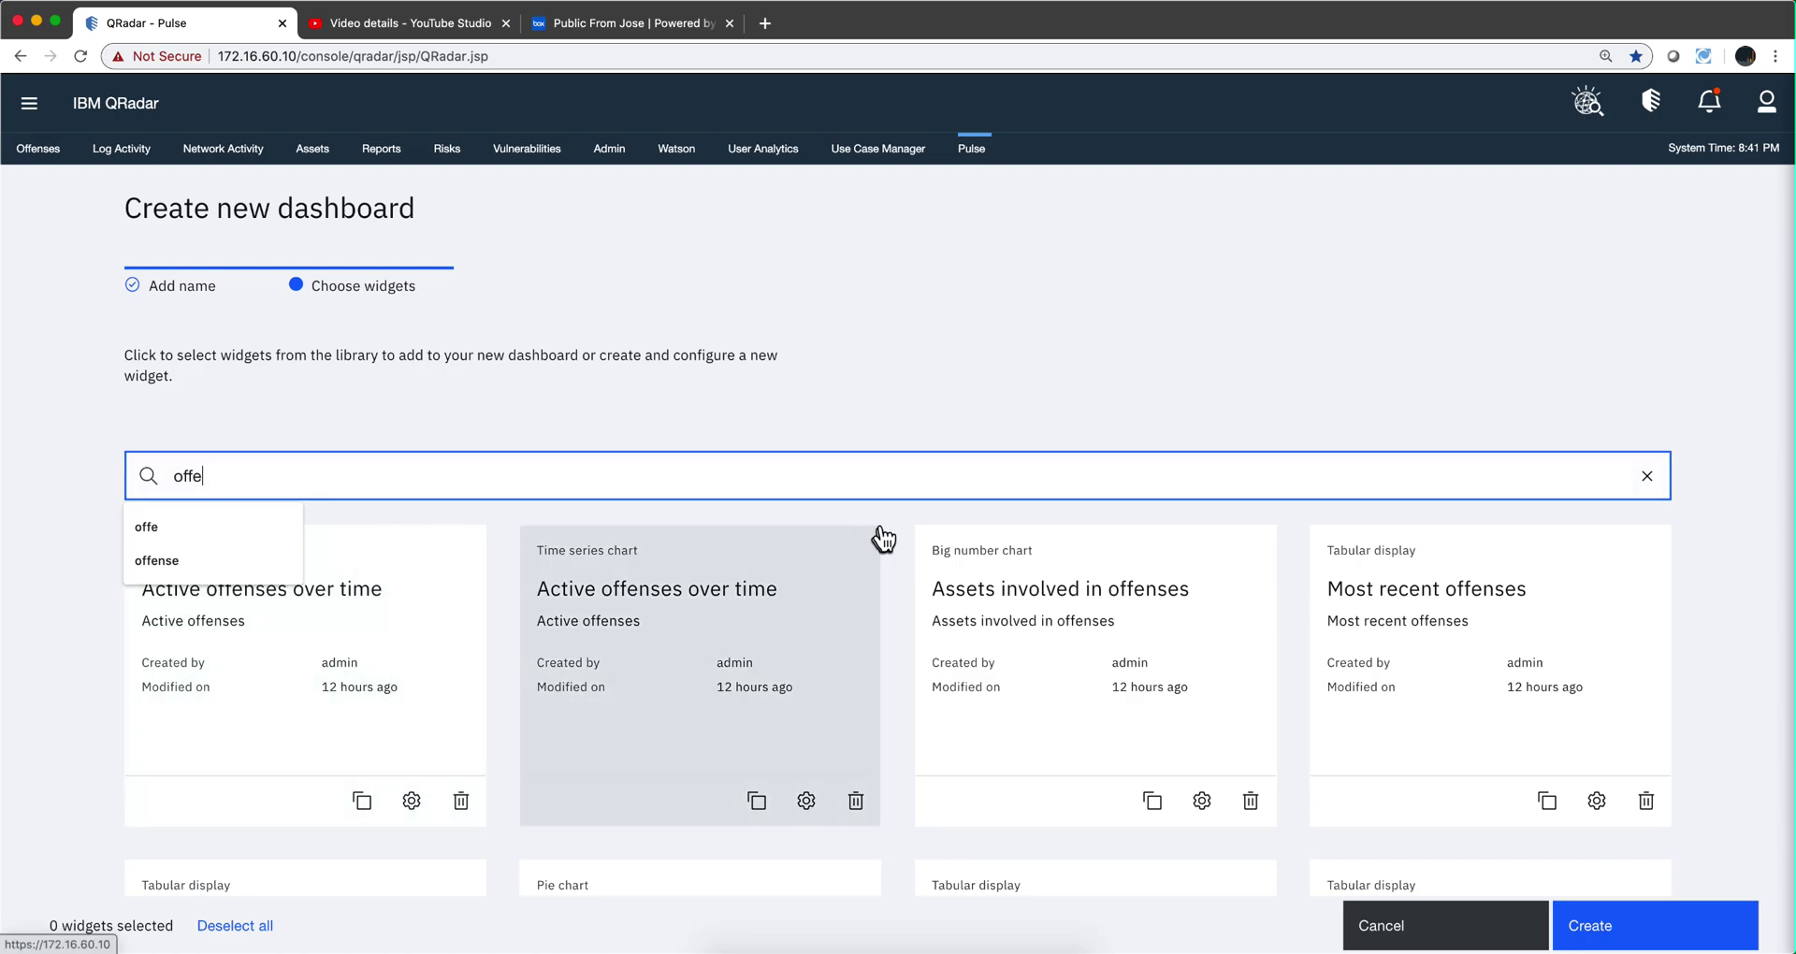
{"action": "left_click", "coordinate": [1457, 608]}
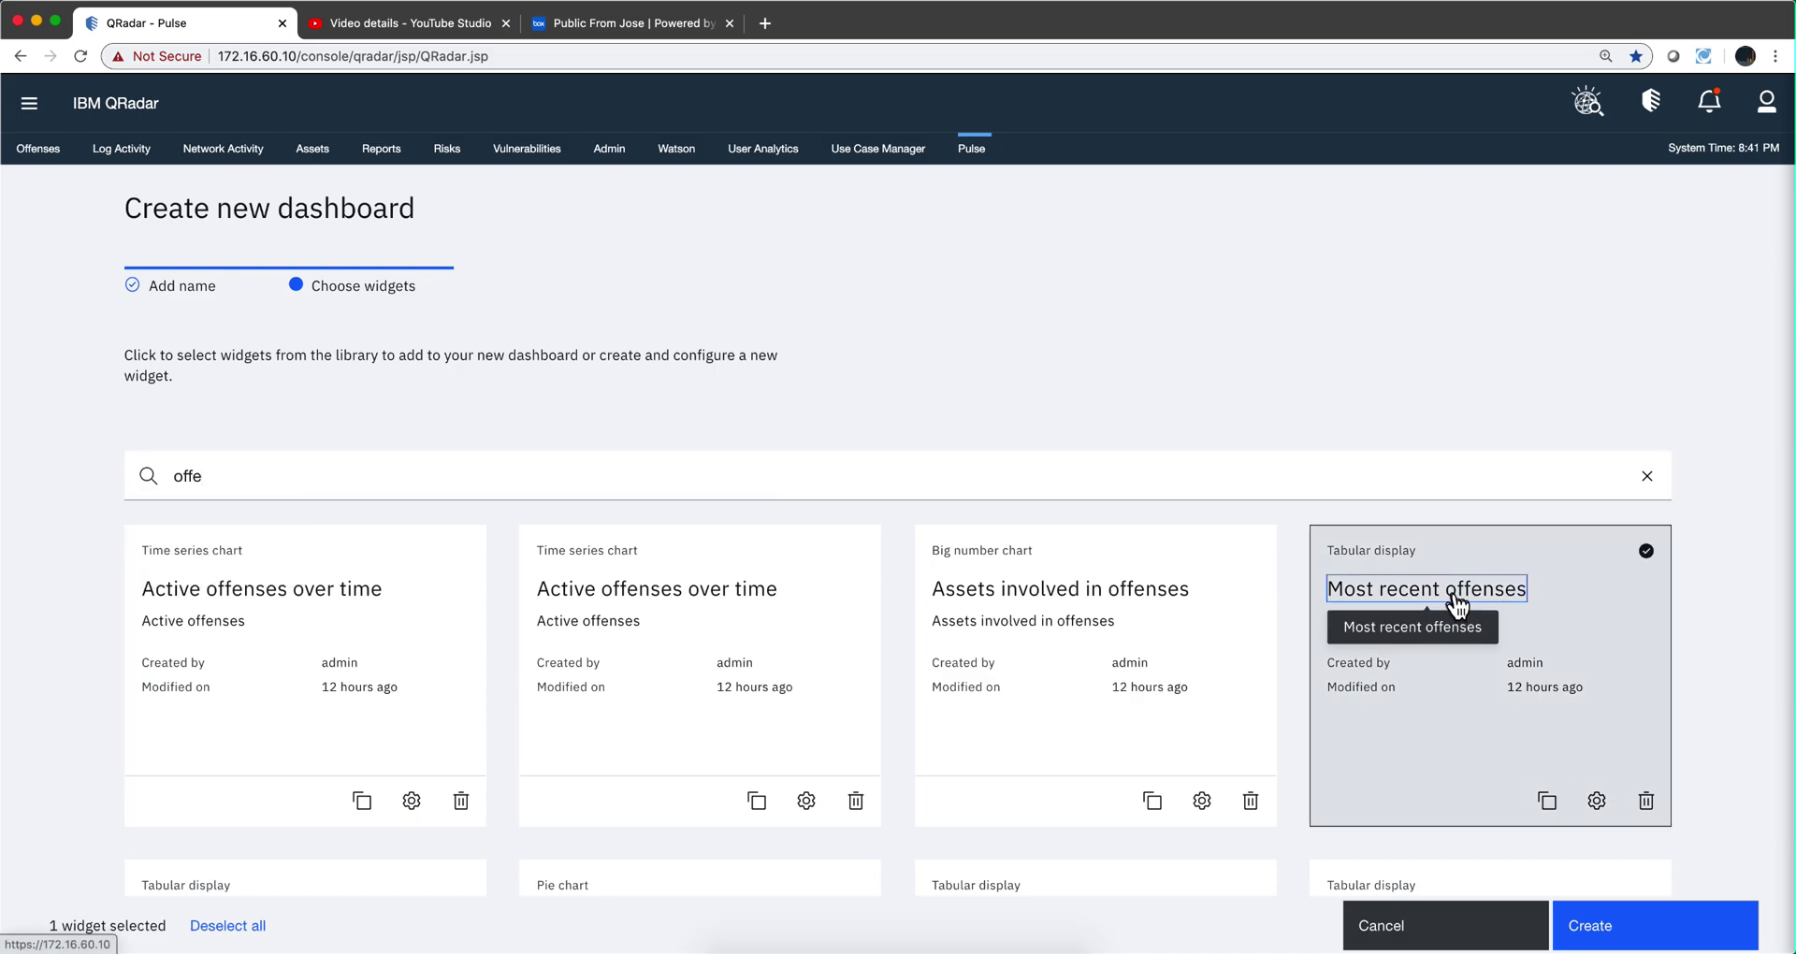
Duplicate the Most recent offenses widget for editing and reach its Views chart settings
{"action": "left_click", "coordinate": [1548, 804]}
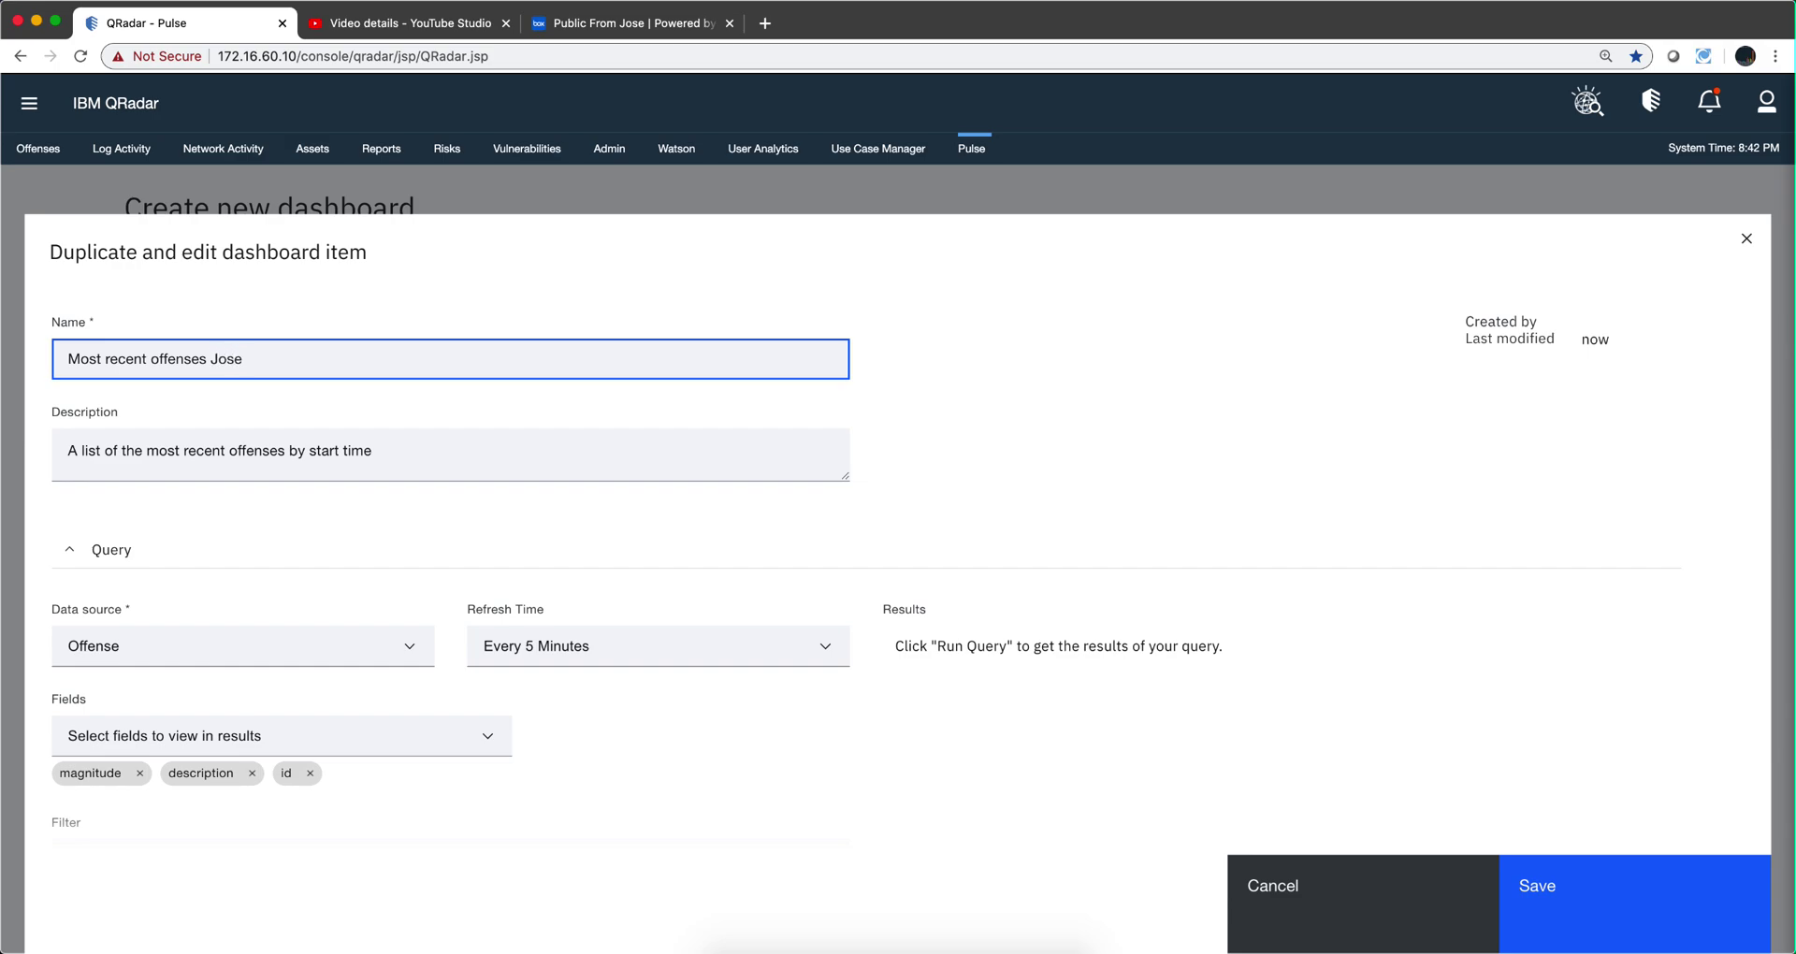
{"action": "type", "text": "Version"}
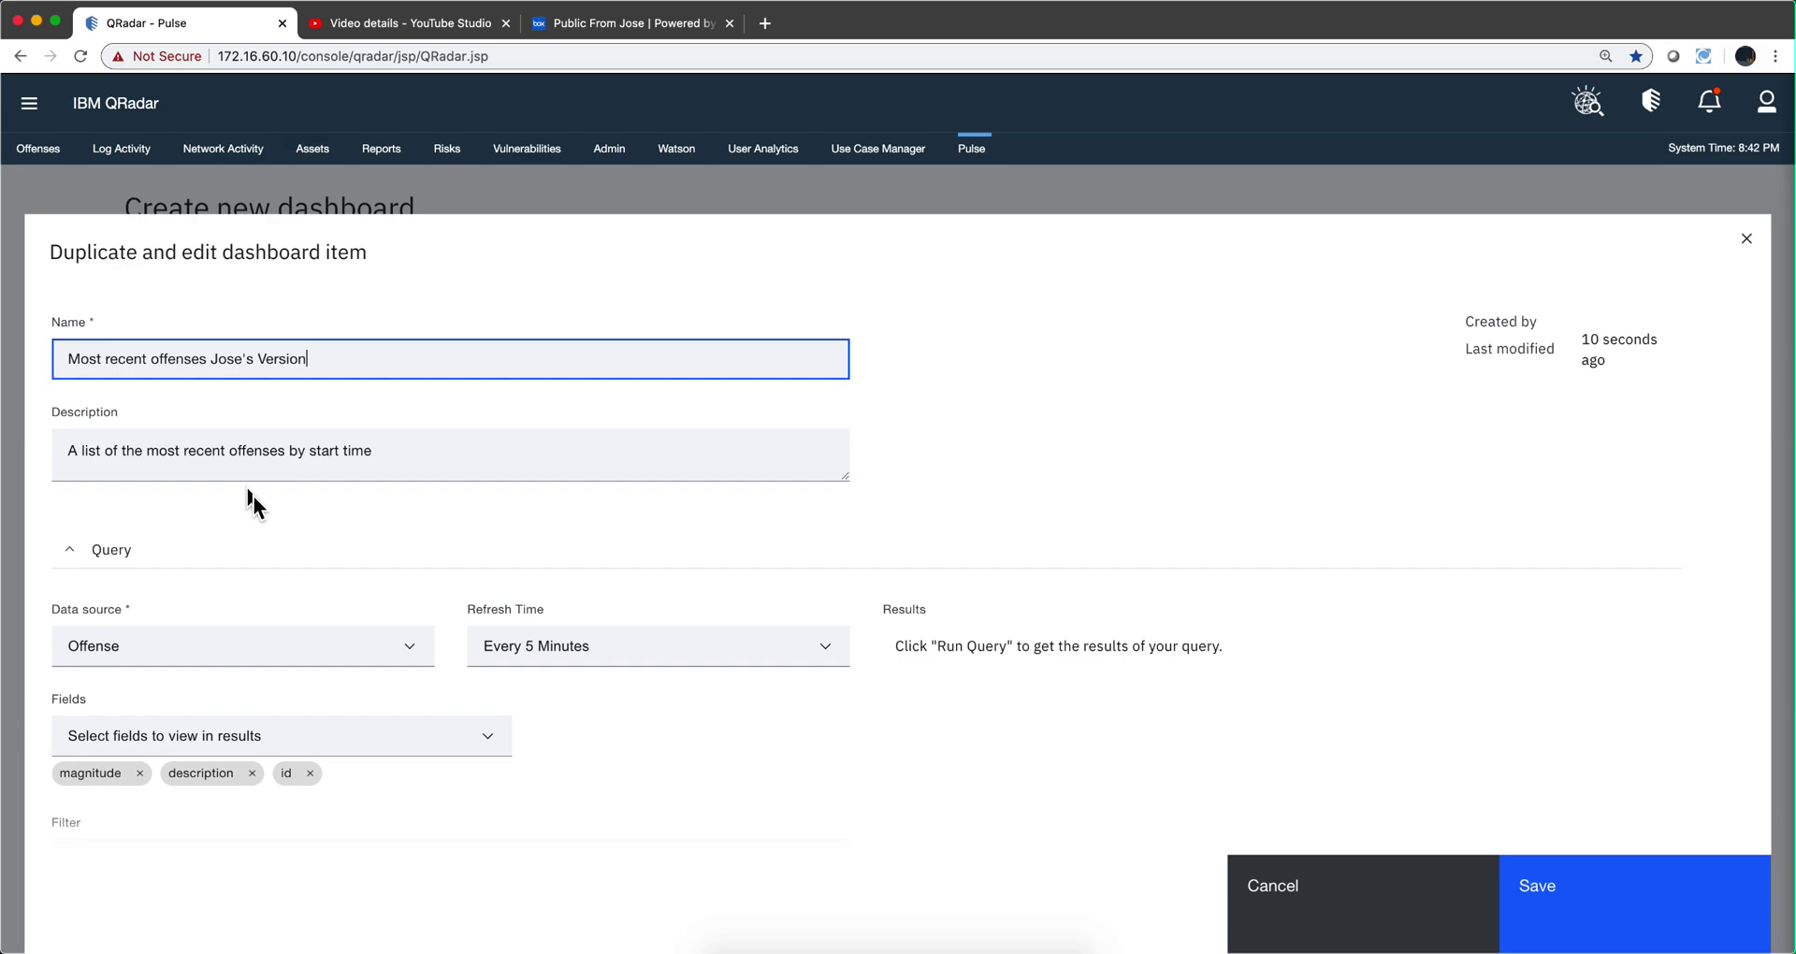
{"action": "scroll", "coordinate": [294, 558], "scroll_direction": "down", "scroll_amount": 5}
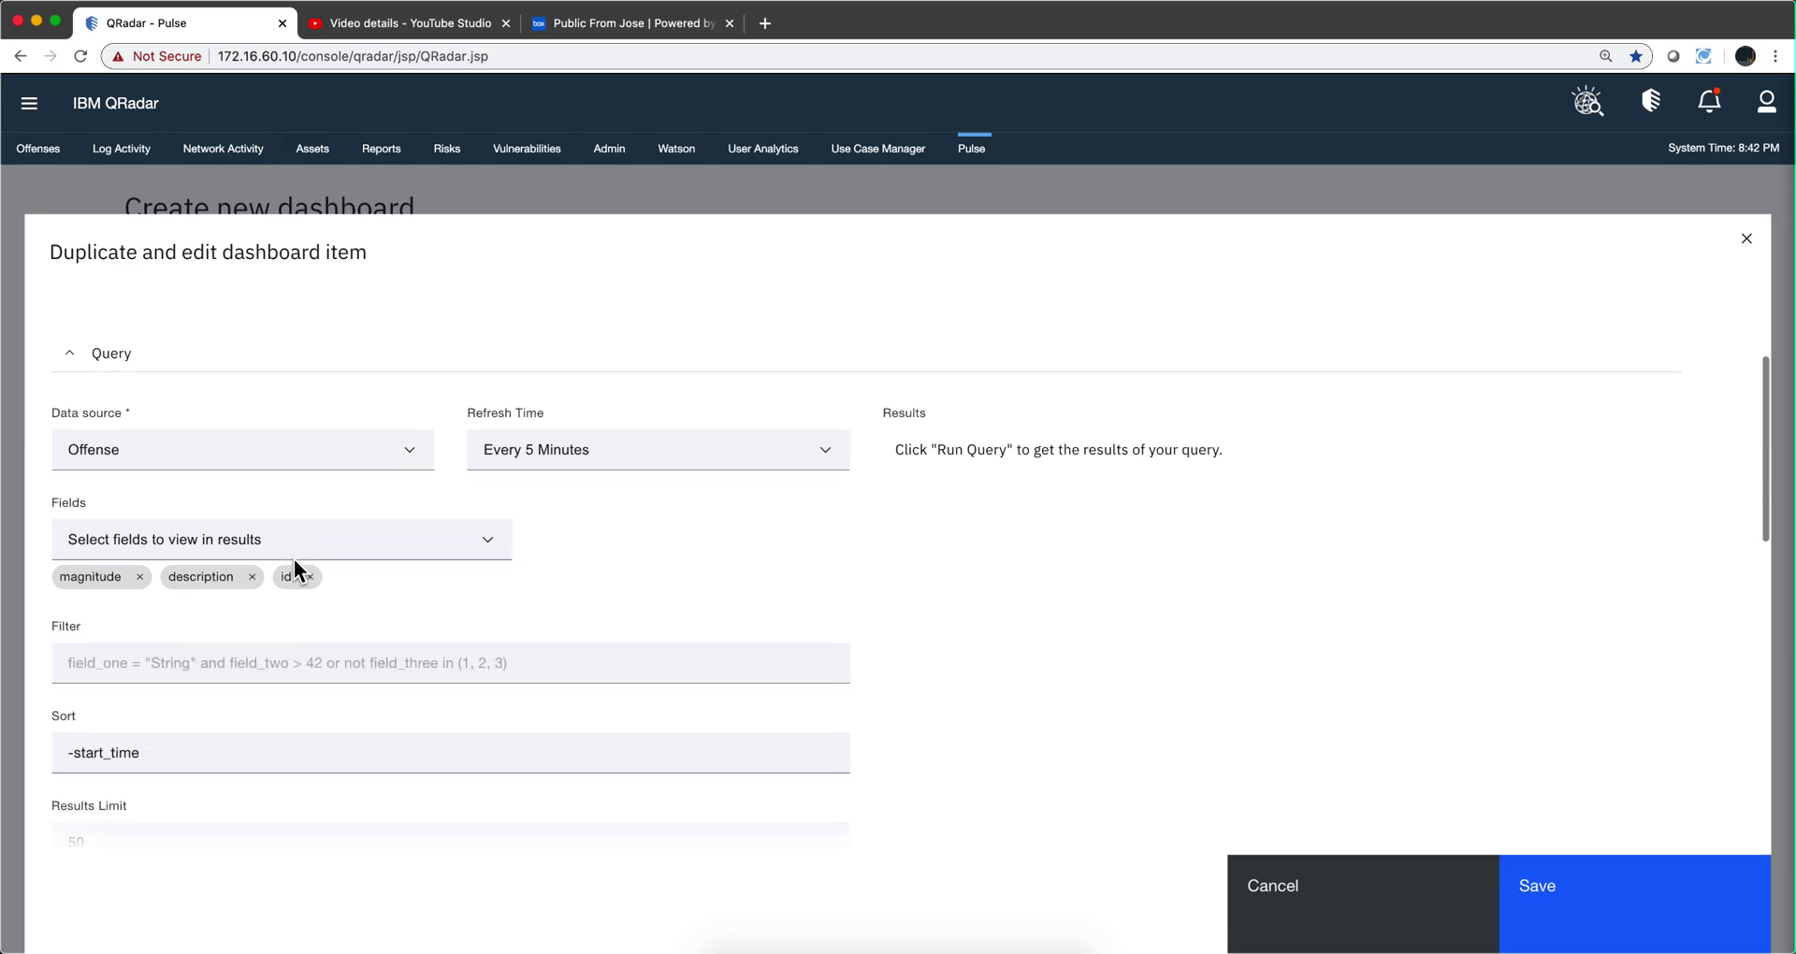
{"action": "scroll", "coordinate": [293, 559], "scroll_direction": "down", "scroll_amount": 4}
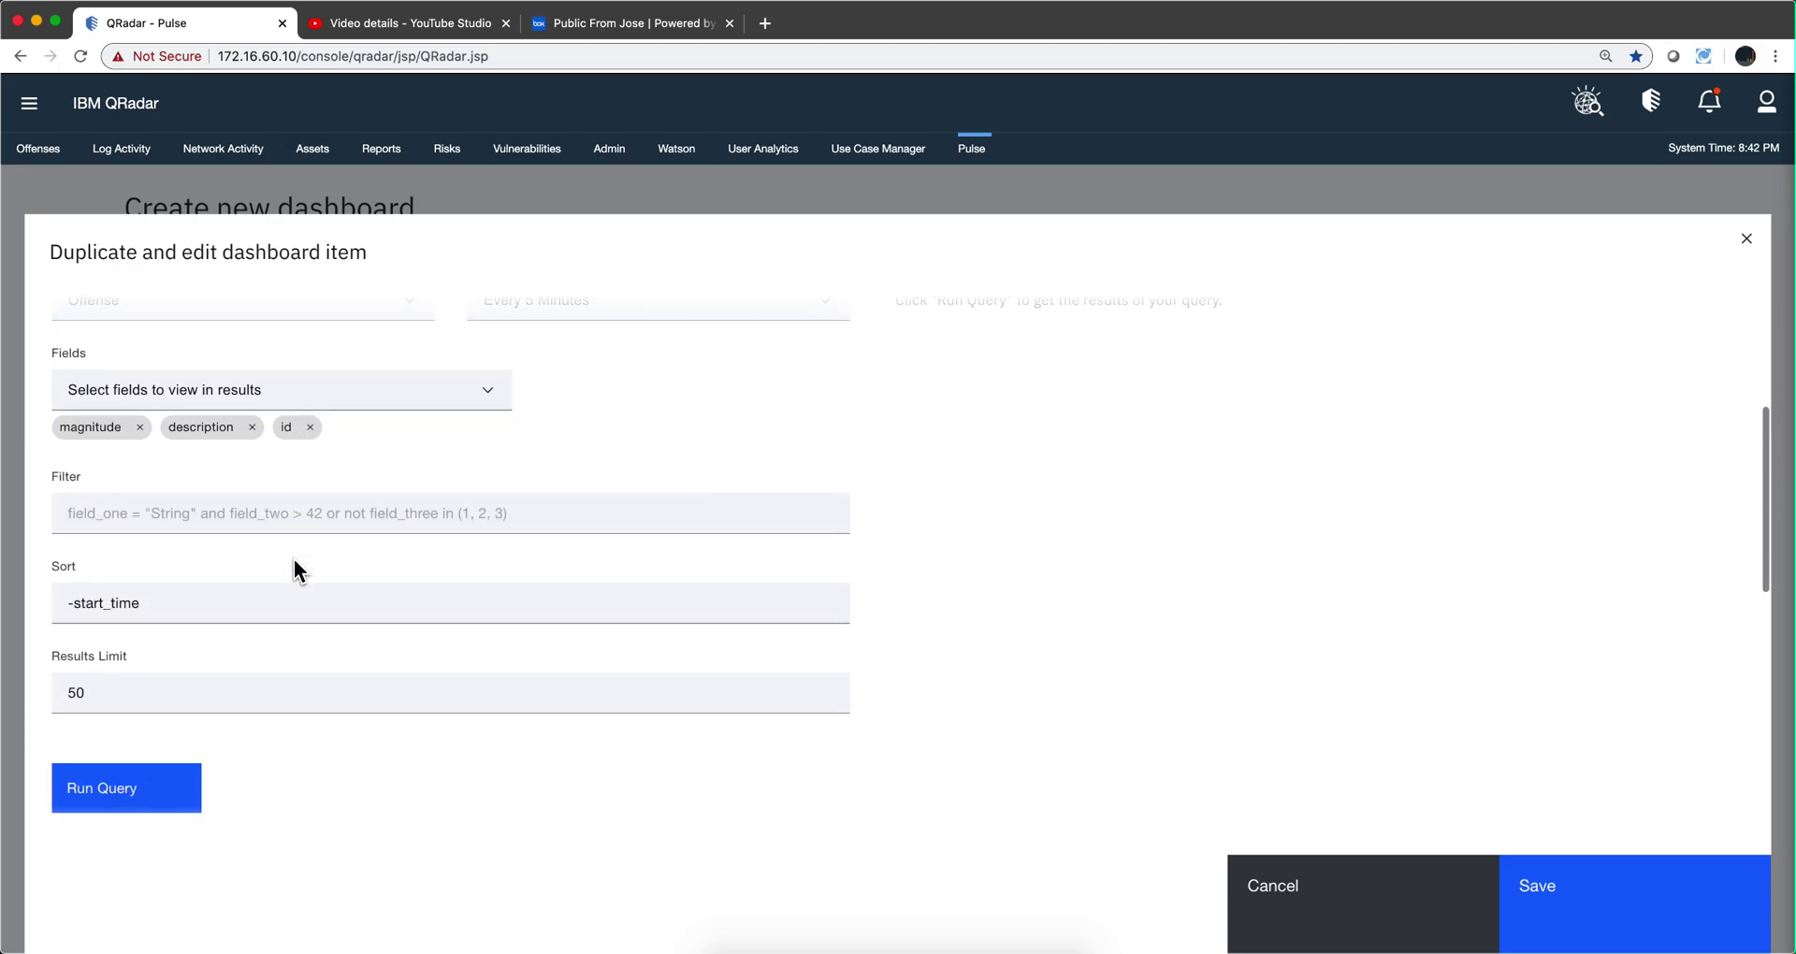
{"action": "scroll", "coordinate": [294, 559], "scroll_direction": "down", "scroll_amount": 7}
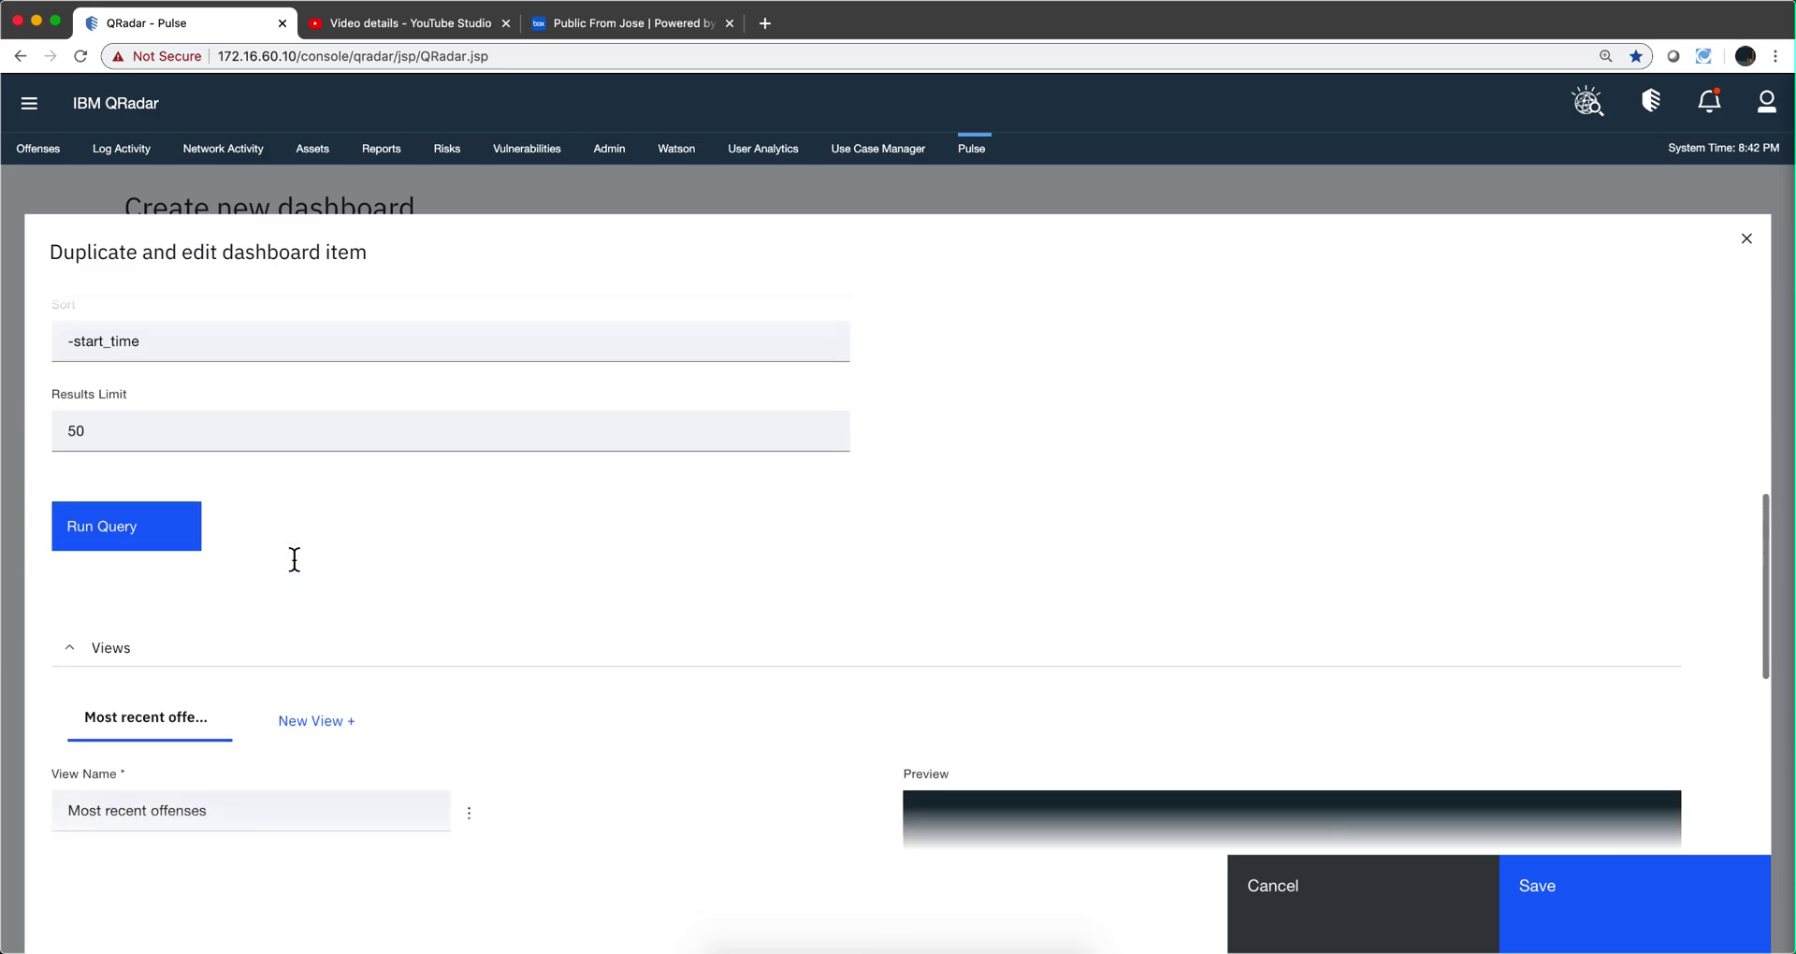
{"action": "scroll", "coordinate": [294, 558], "scroll_direction": "down", "scroll_amount": 7}
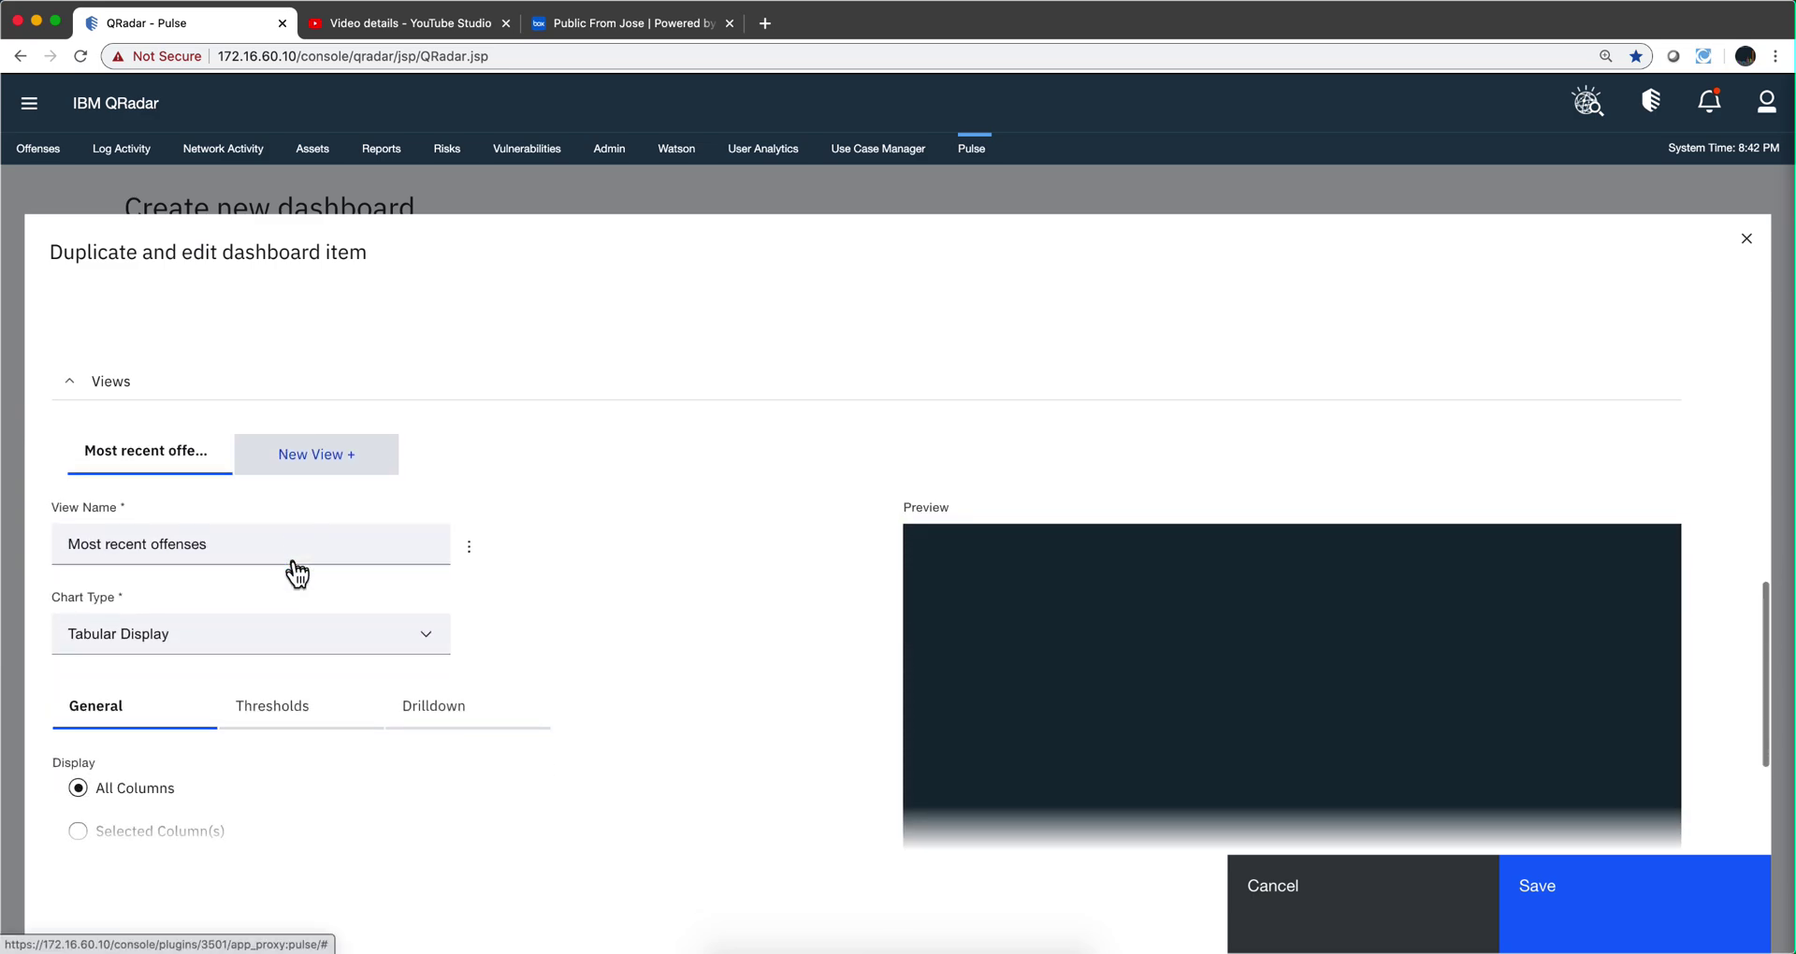
{"action": "scroll", "coordinate": [295, 566], "scroll_direction": "down", "scroll_amount": 3}
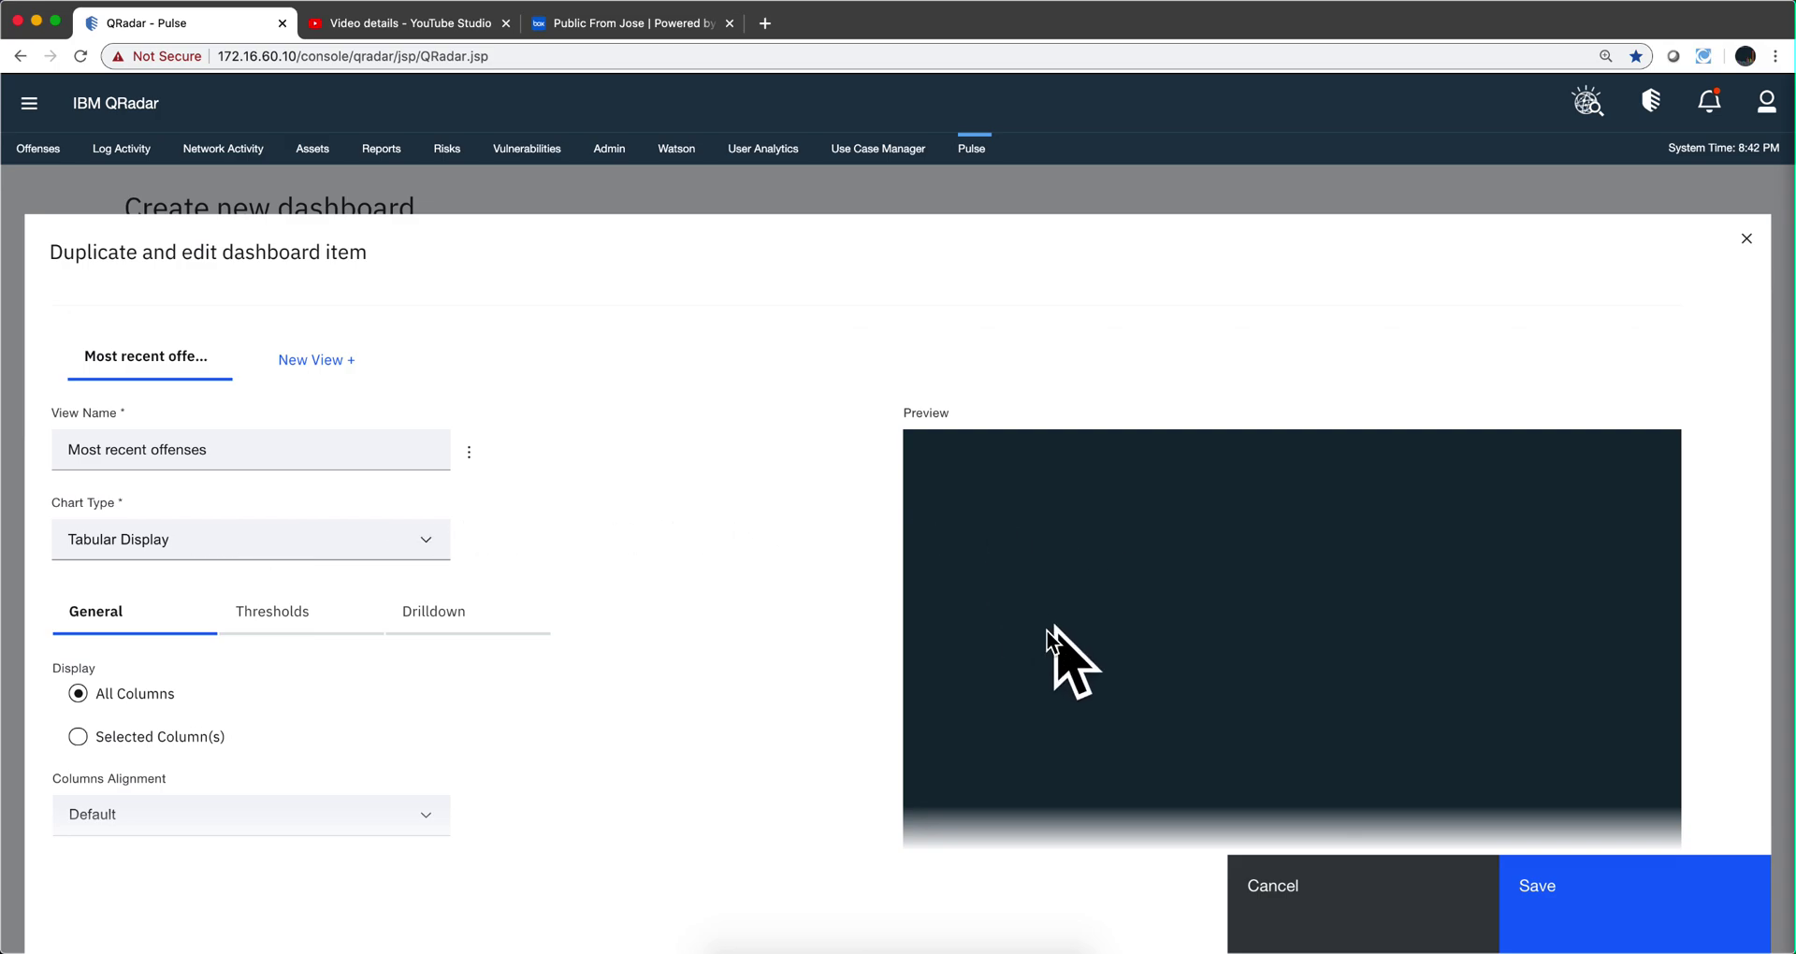
Make the view a doughnut Pie Chart with label id and value magnitude
{"action": "left_click", "coordinate": [432, 558]}
{"action": "left_click", "coordinate": [374, 560]}
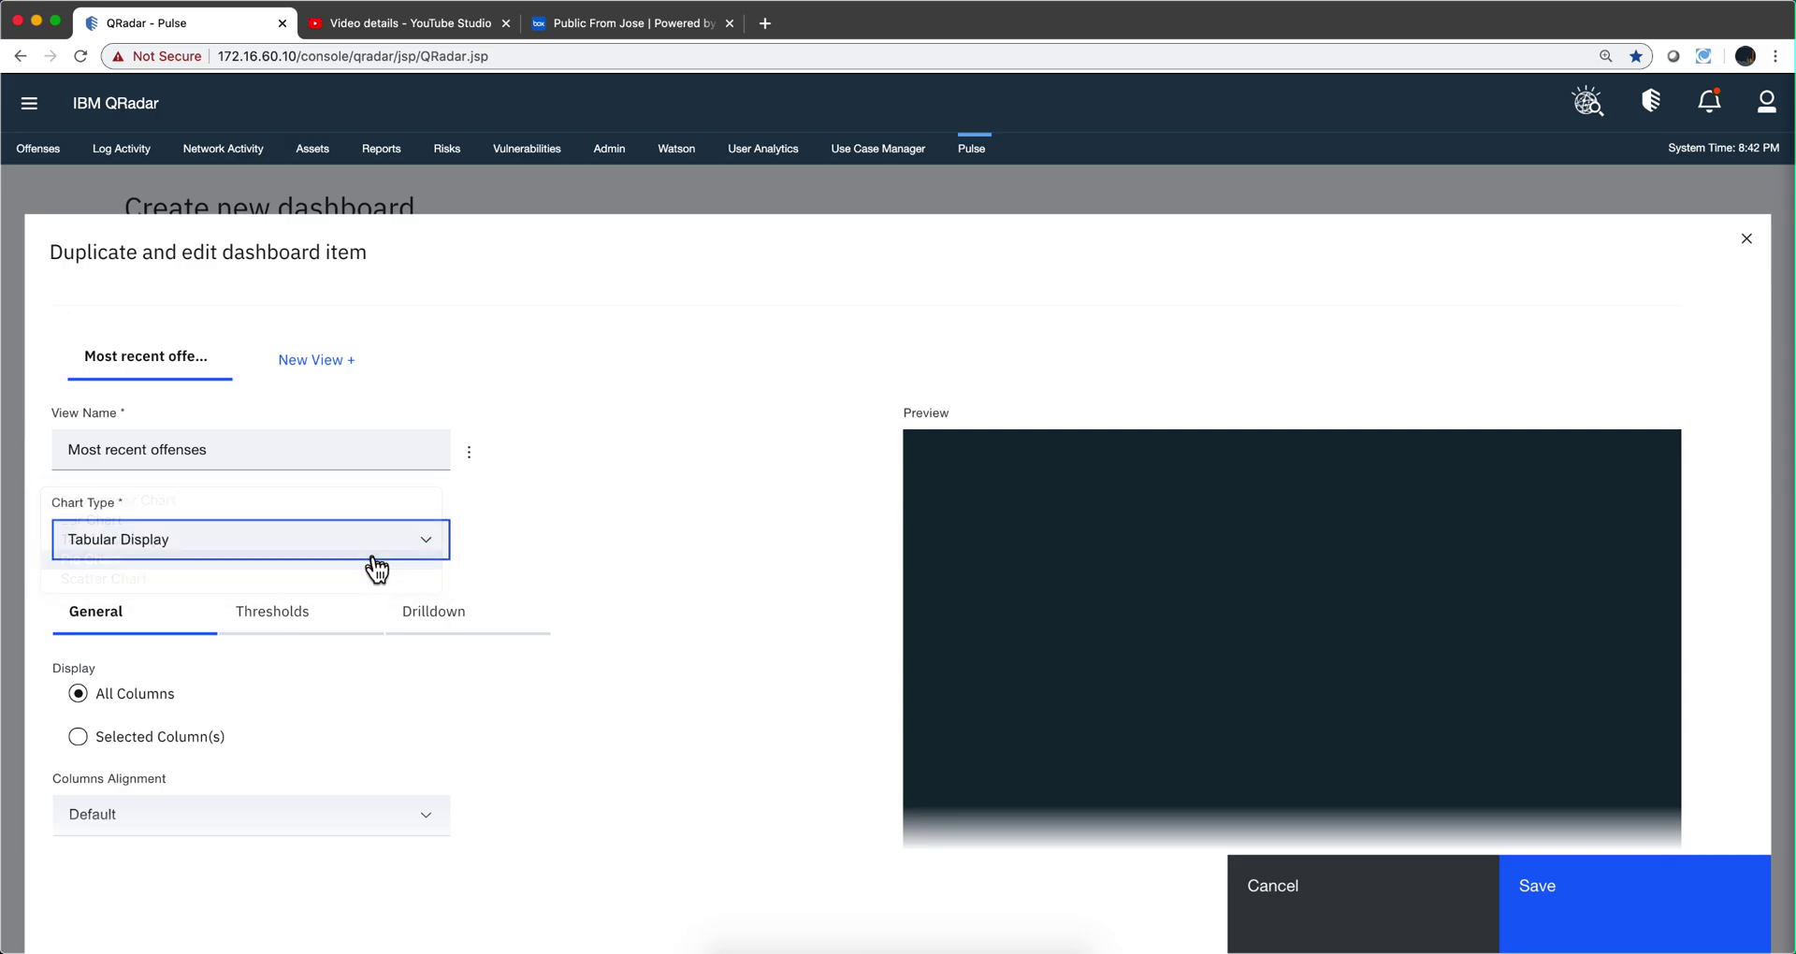
{"action": "scroll", "coordinate": [440, 552], "scroll_direction": "down", "scroll_amount": 3}
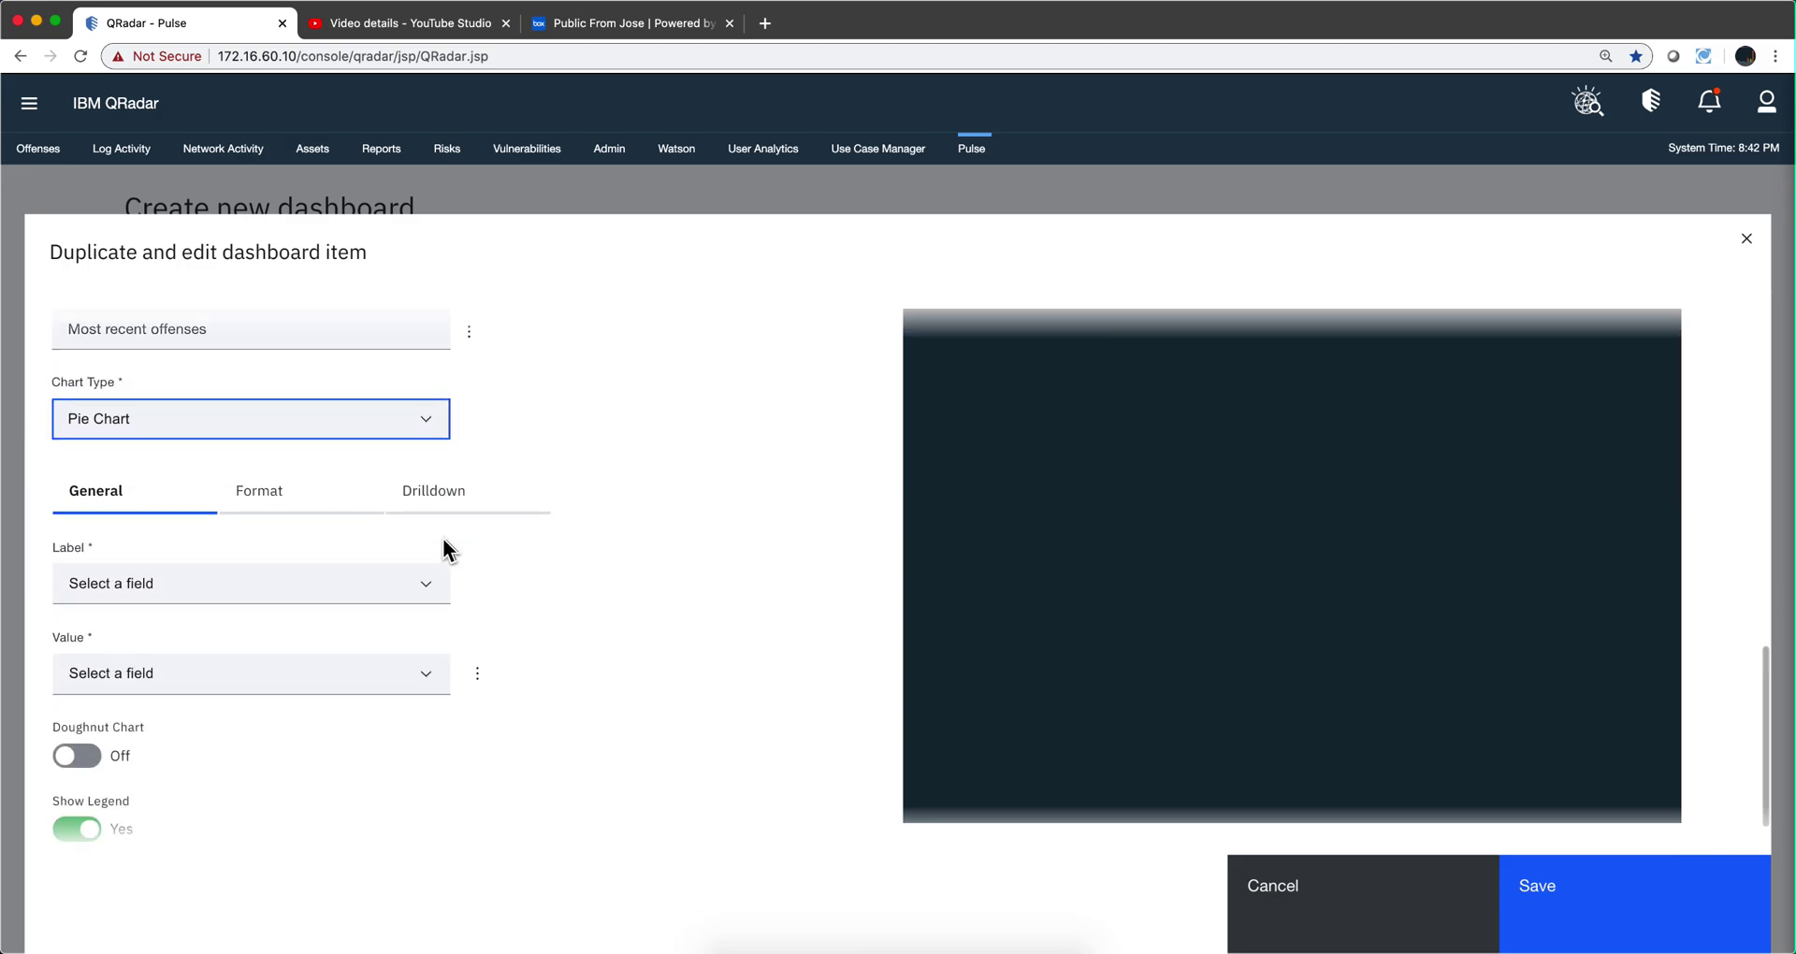
{"action": "left_click", "coordinate": [121, 591]}
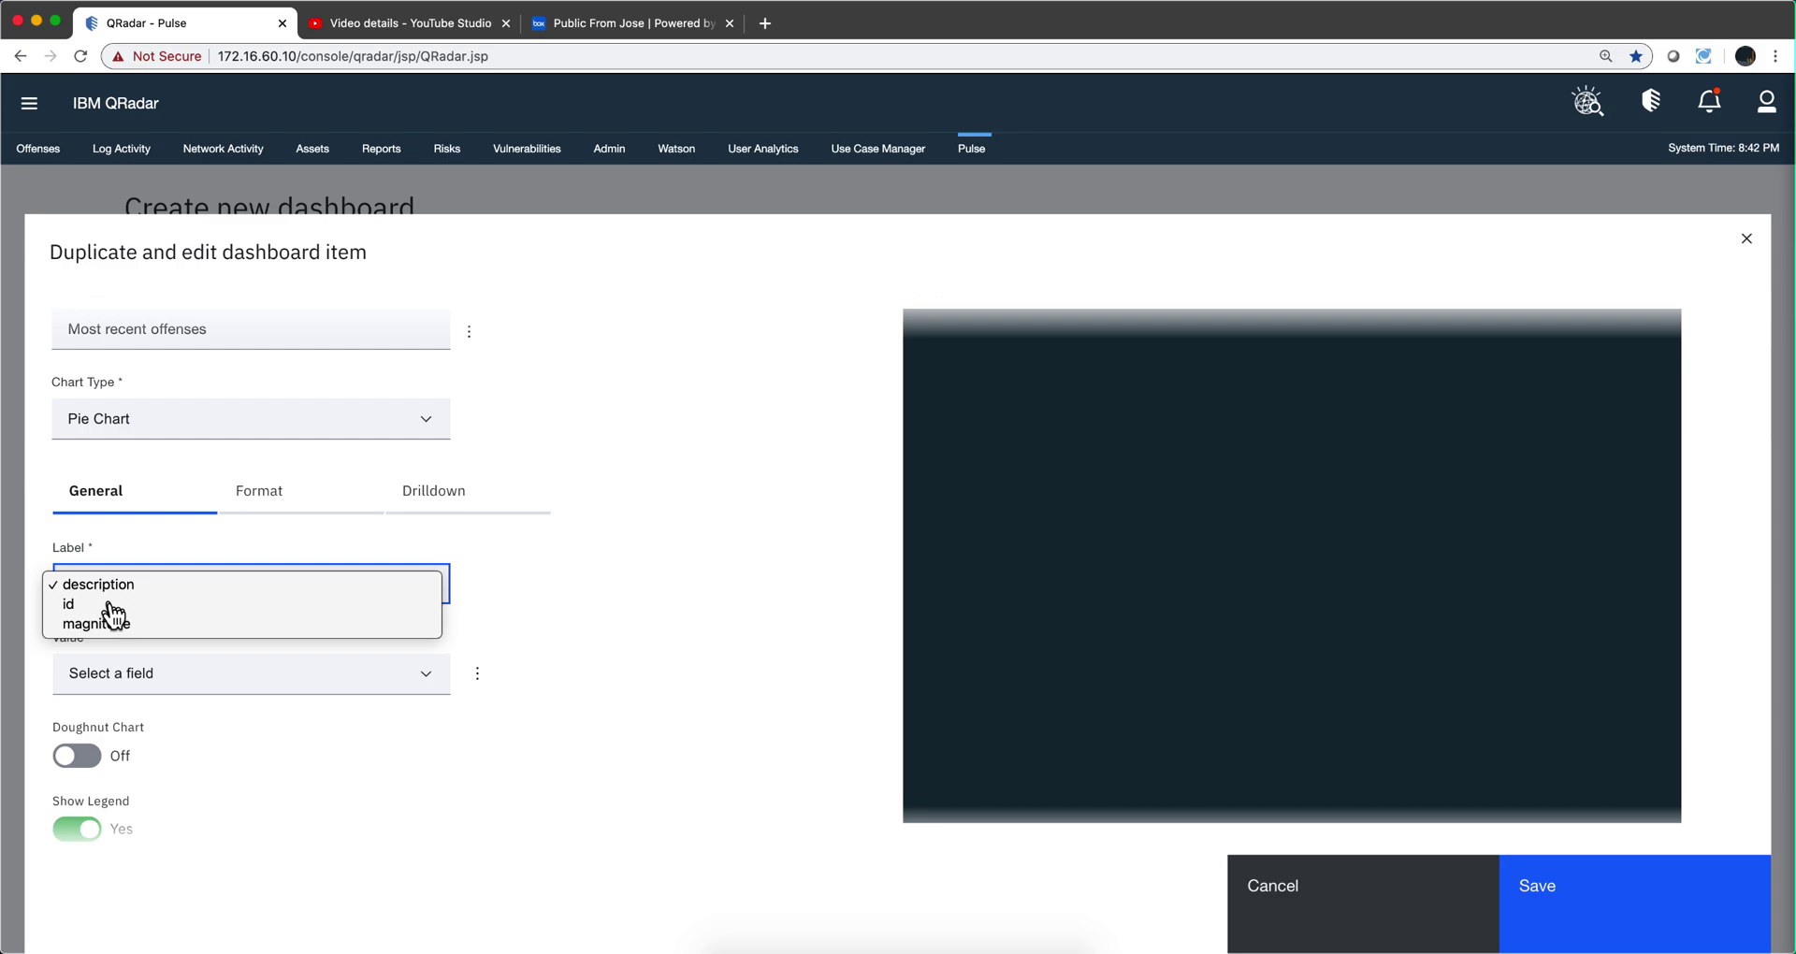
{"action": "left_click", "coordinate": [110, 605]}
{"action": "left_click", "coordinate": [127, 688]}
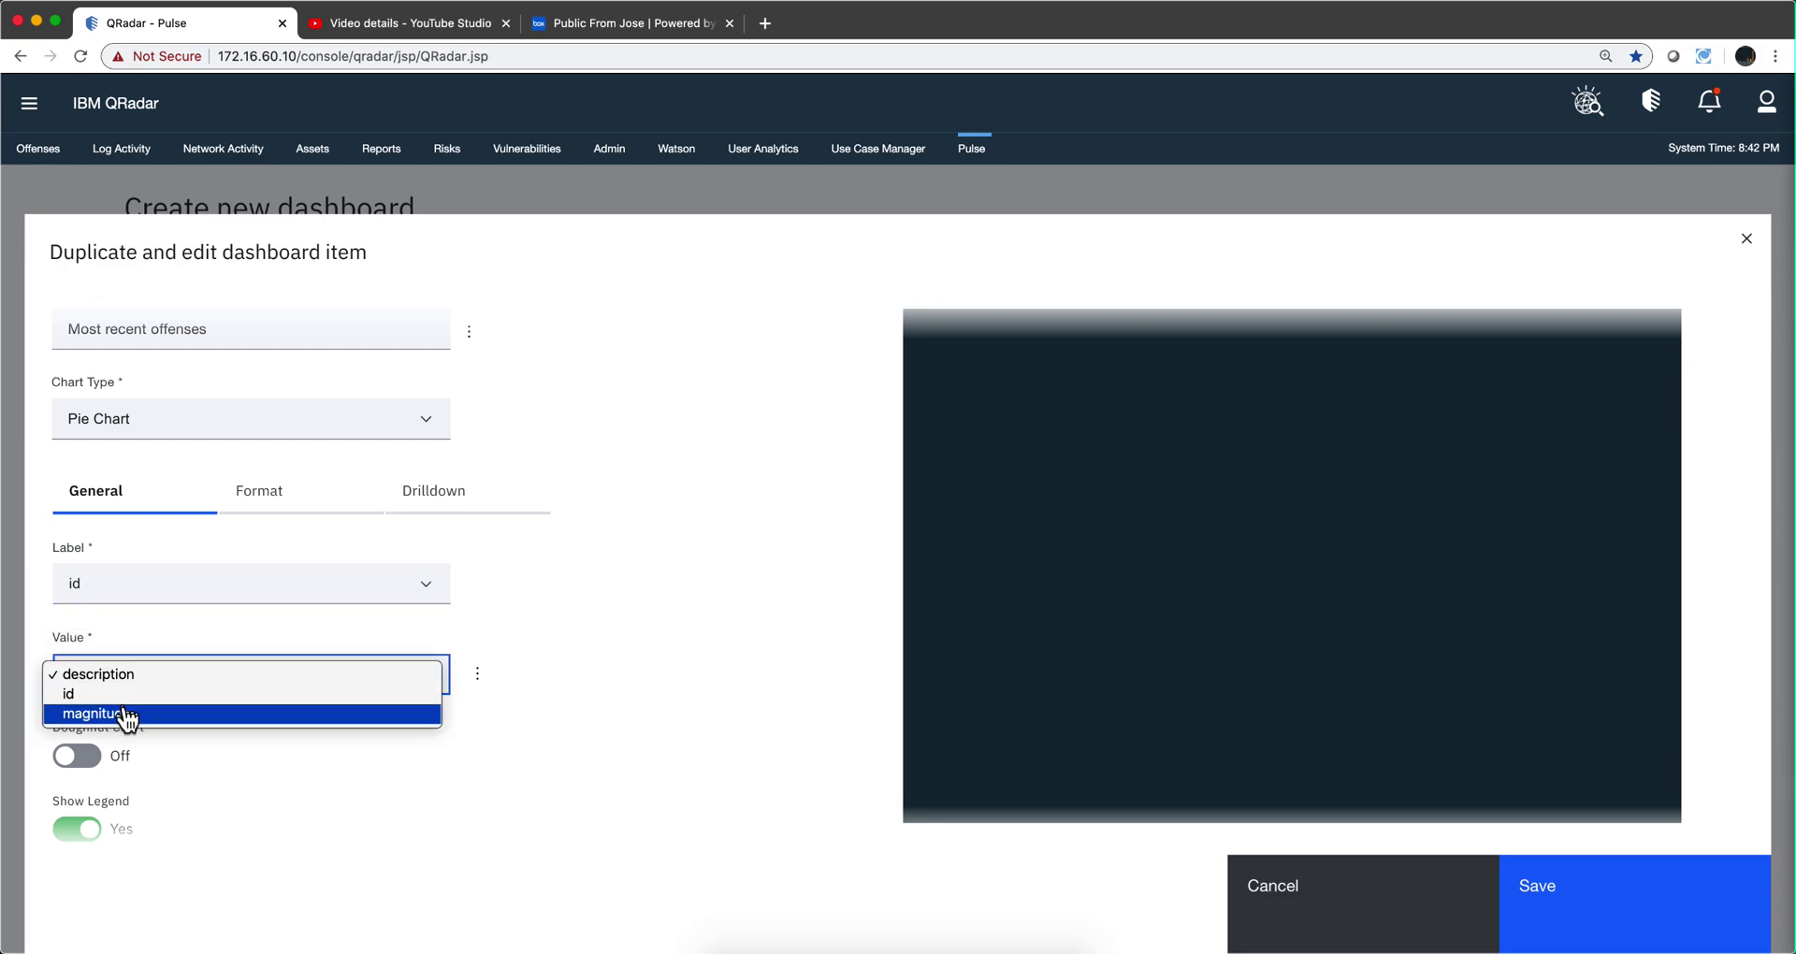
{"action": "left_click", "coordinate": [123, 713]}
{"action": "scroll", "coordinate": [269, 655], "scroll_direction": "down", "scroll_amount": 1}
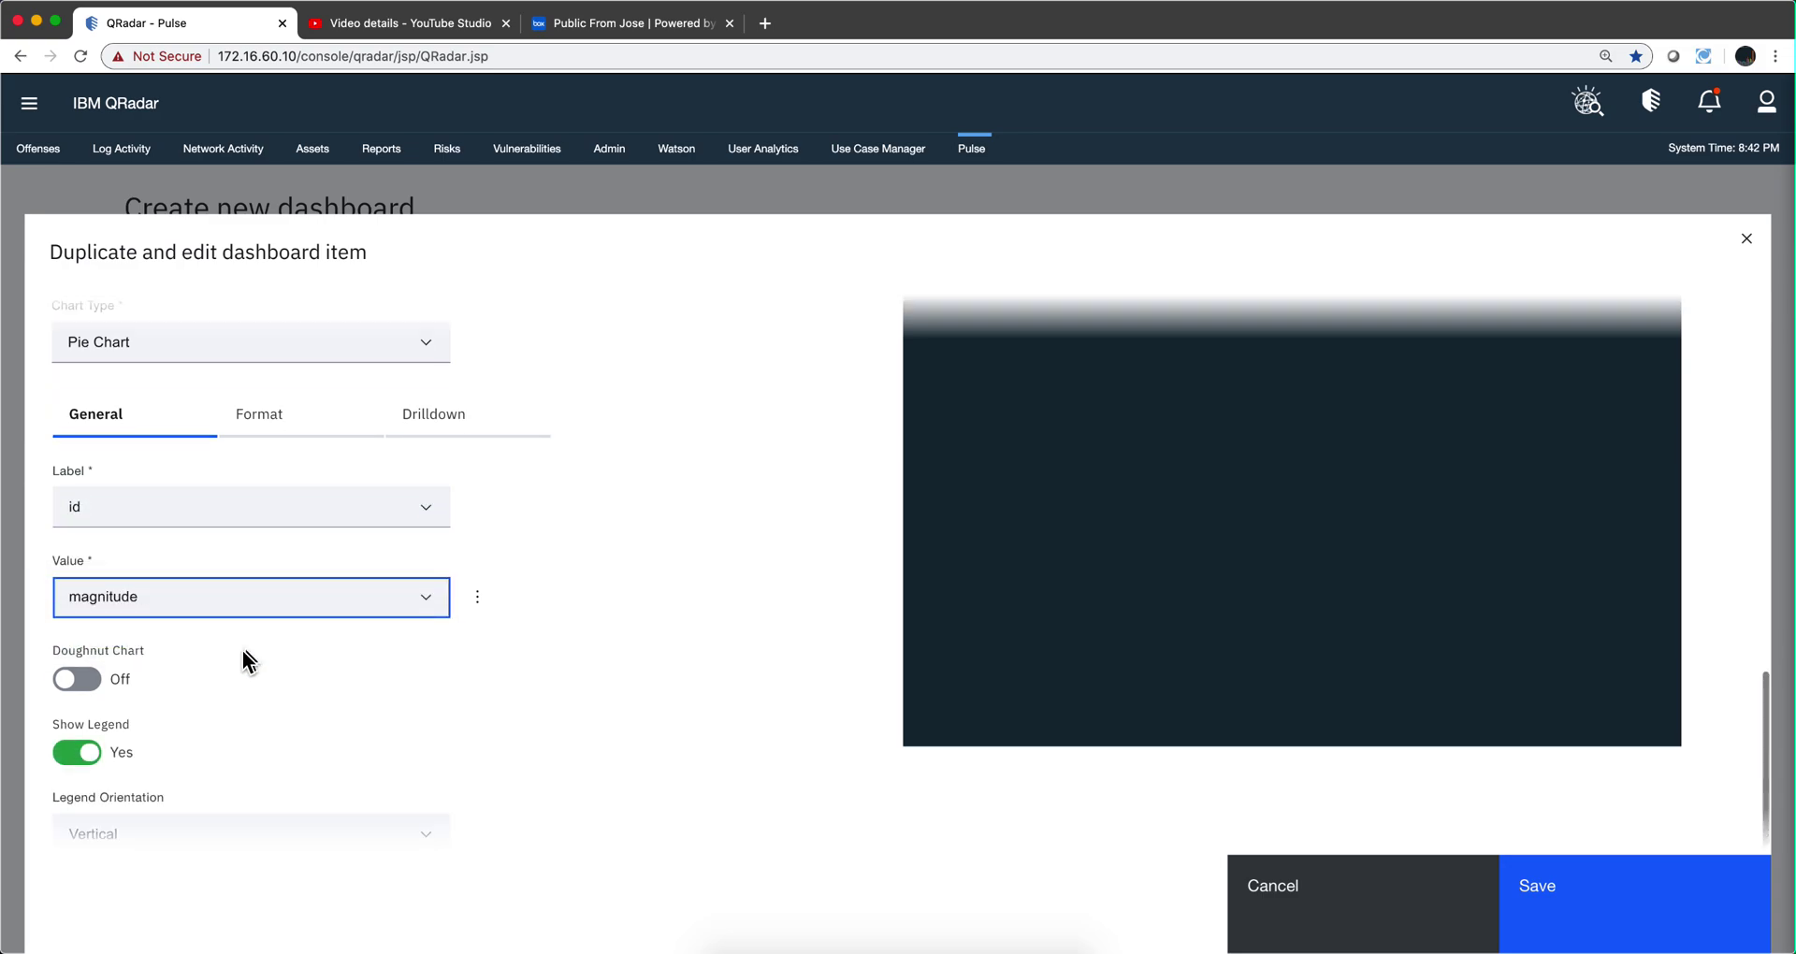
{"action": "left_click", "coordinate": [100, 682]}
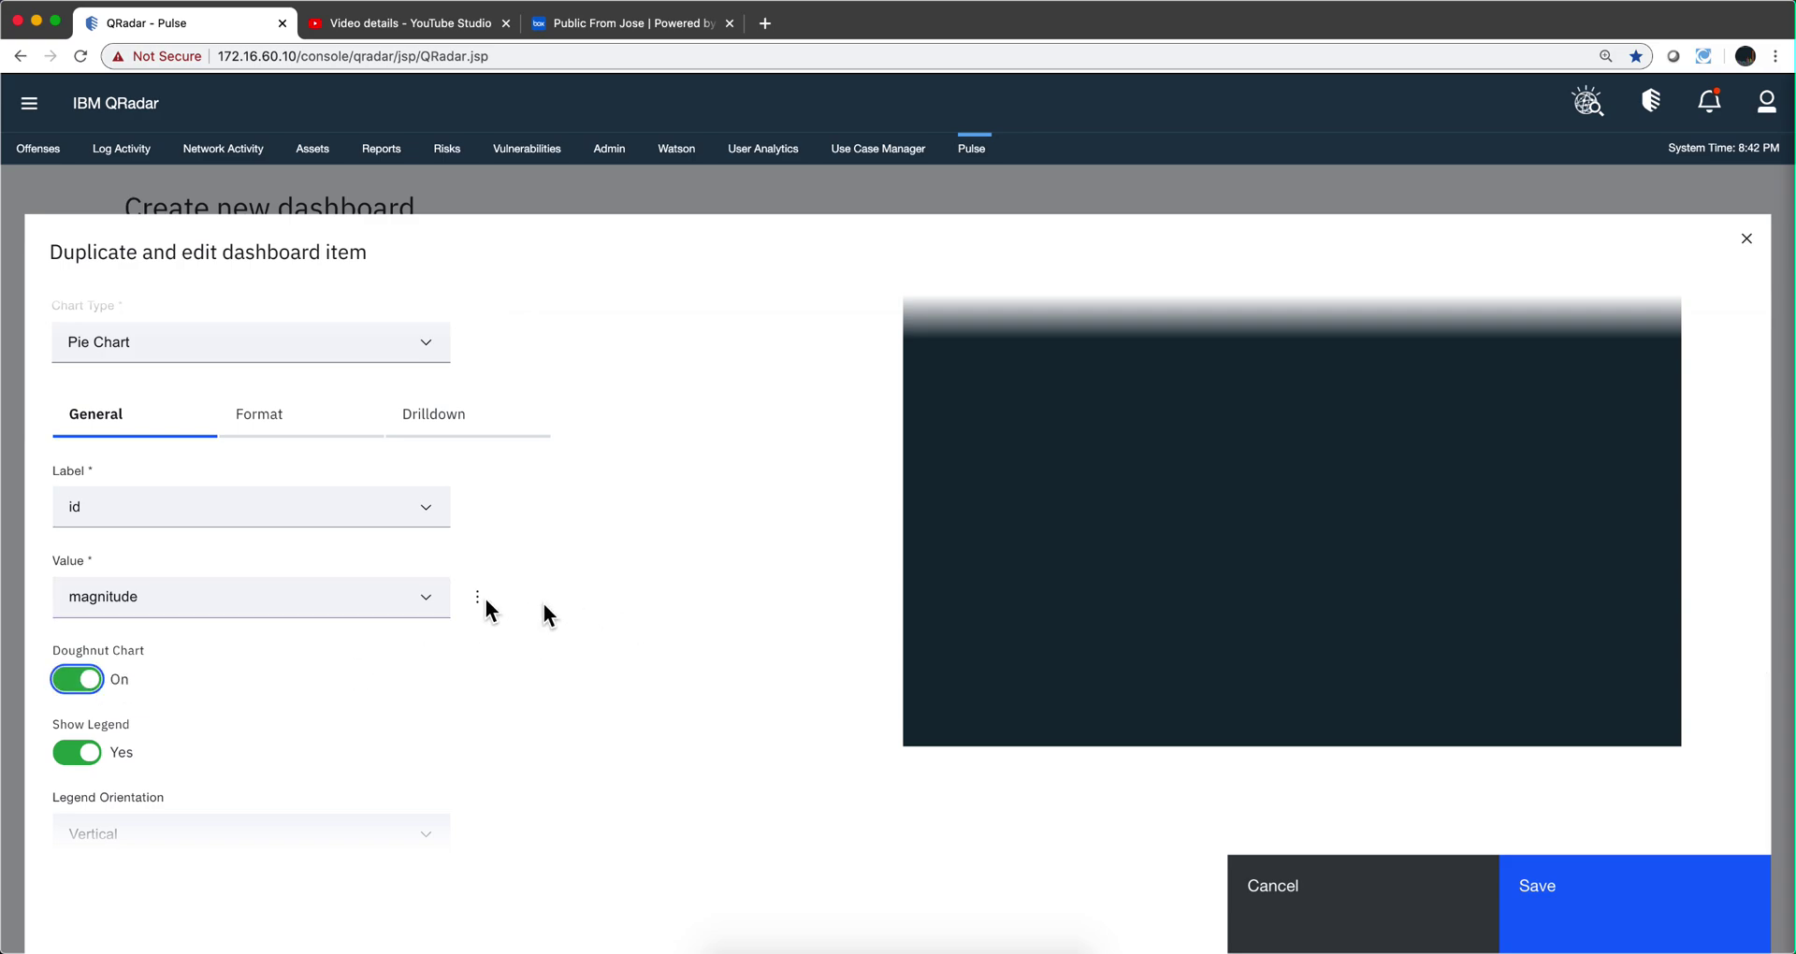
{"action": "scroll", "coordinate": [353, 596], "scroll_direction": "up", "scroll_amount": 1}
{"action": "scroll", "coordinate": [350, 593], "scroll_direction": "up", "scroll_amount": 5}
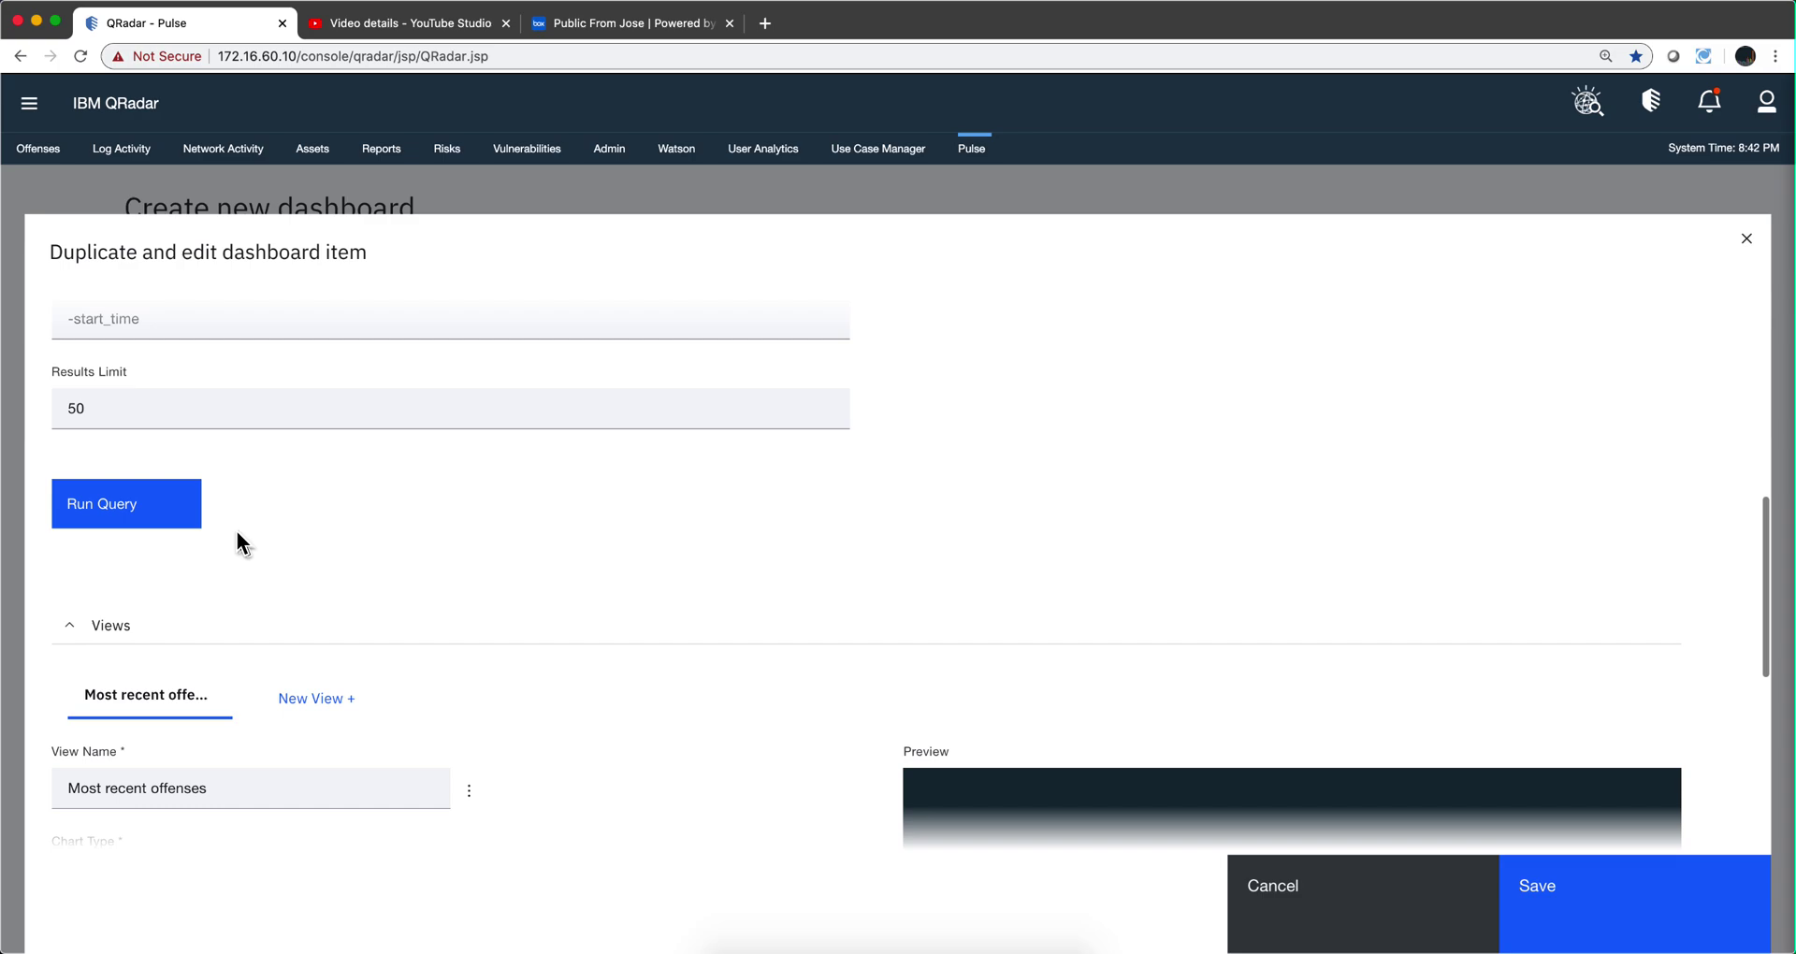
Run the query to preview the doughnut chart, then save the duplicated widget
{"action": "left_click", "coordinate": [166, 517]}
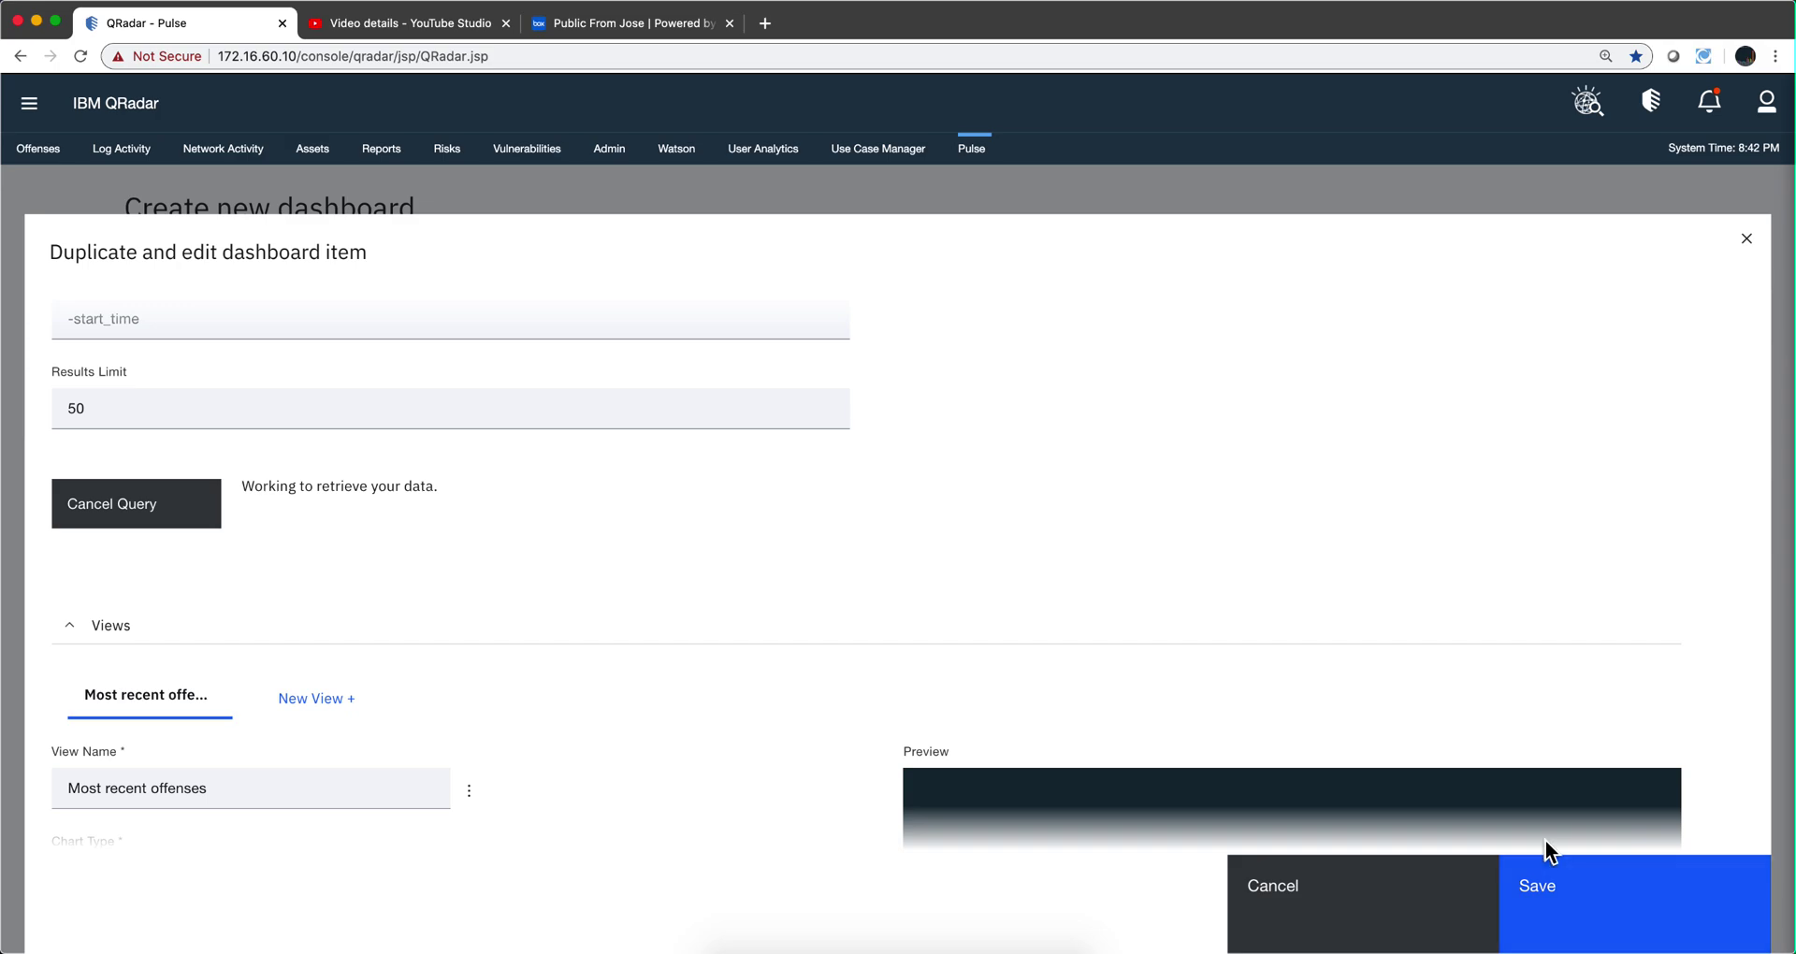
{"action": "scroll", "coordinate": [1461, 731], "scroll_direction": "up", "scroll_amount": 3}
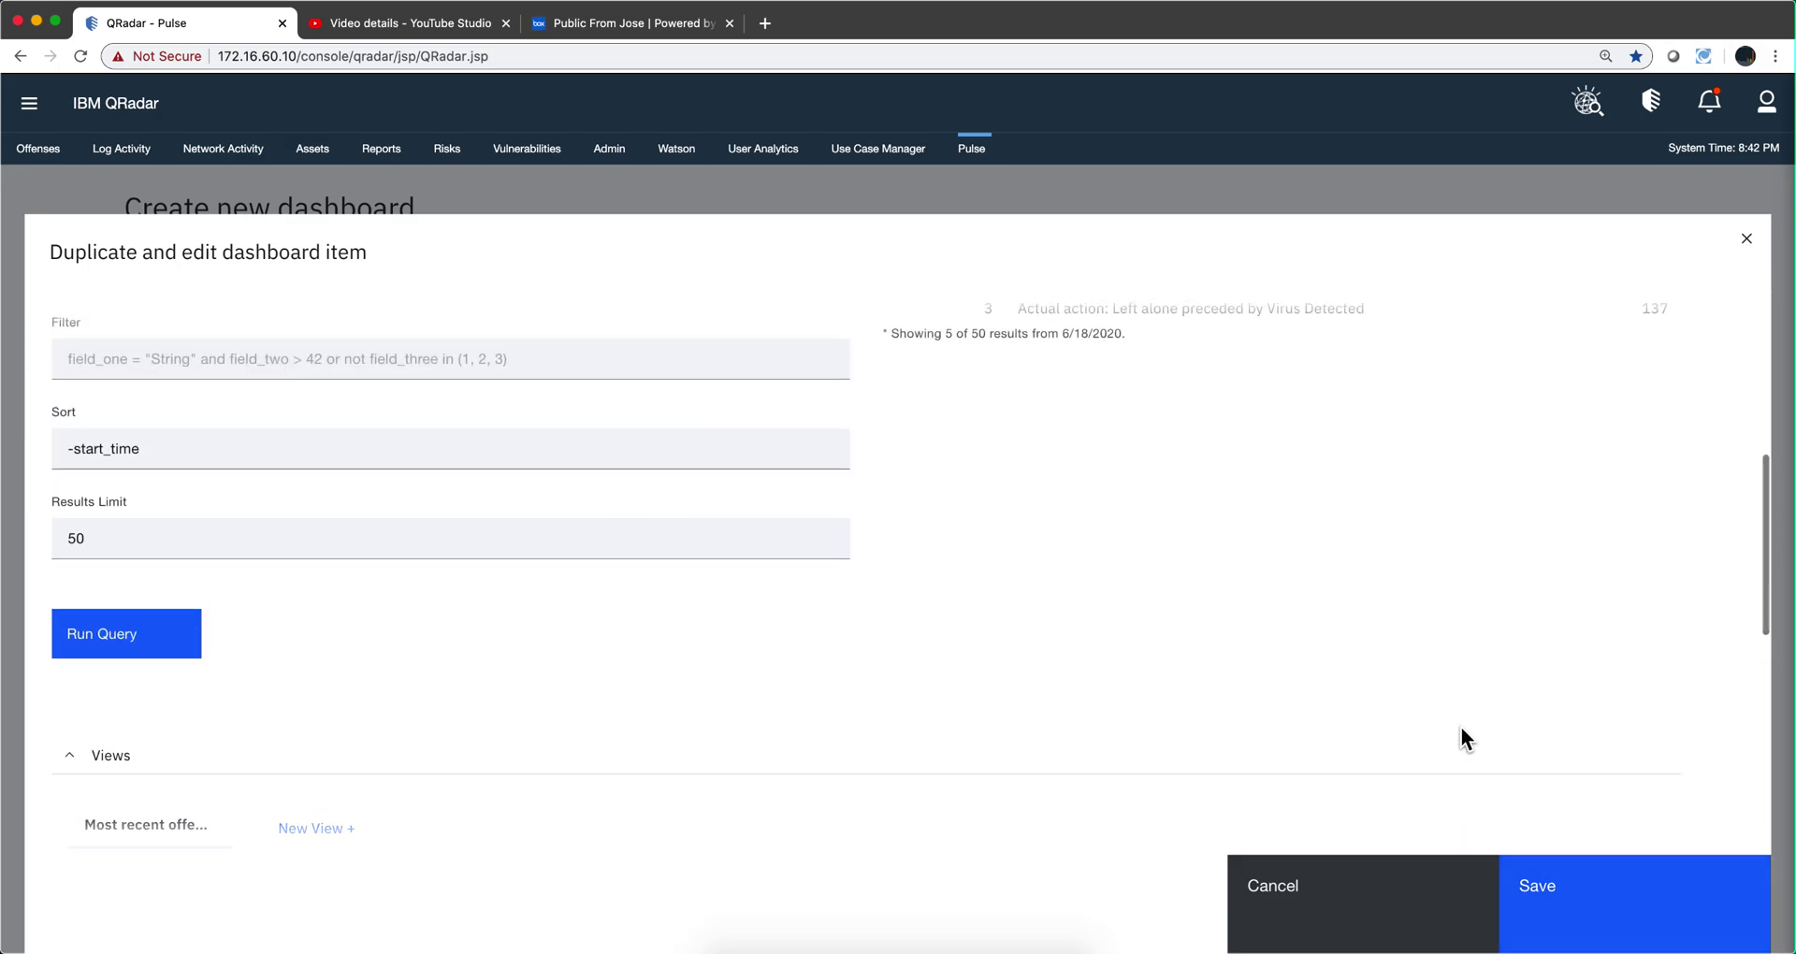
{"action": "scroll", "coordinate": [1460, 727], "scroll_direction": "up", "scroll_amount": 5}
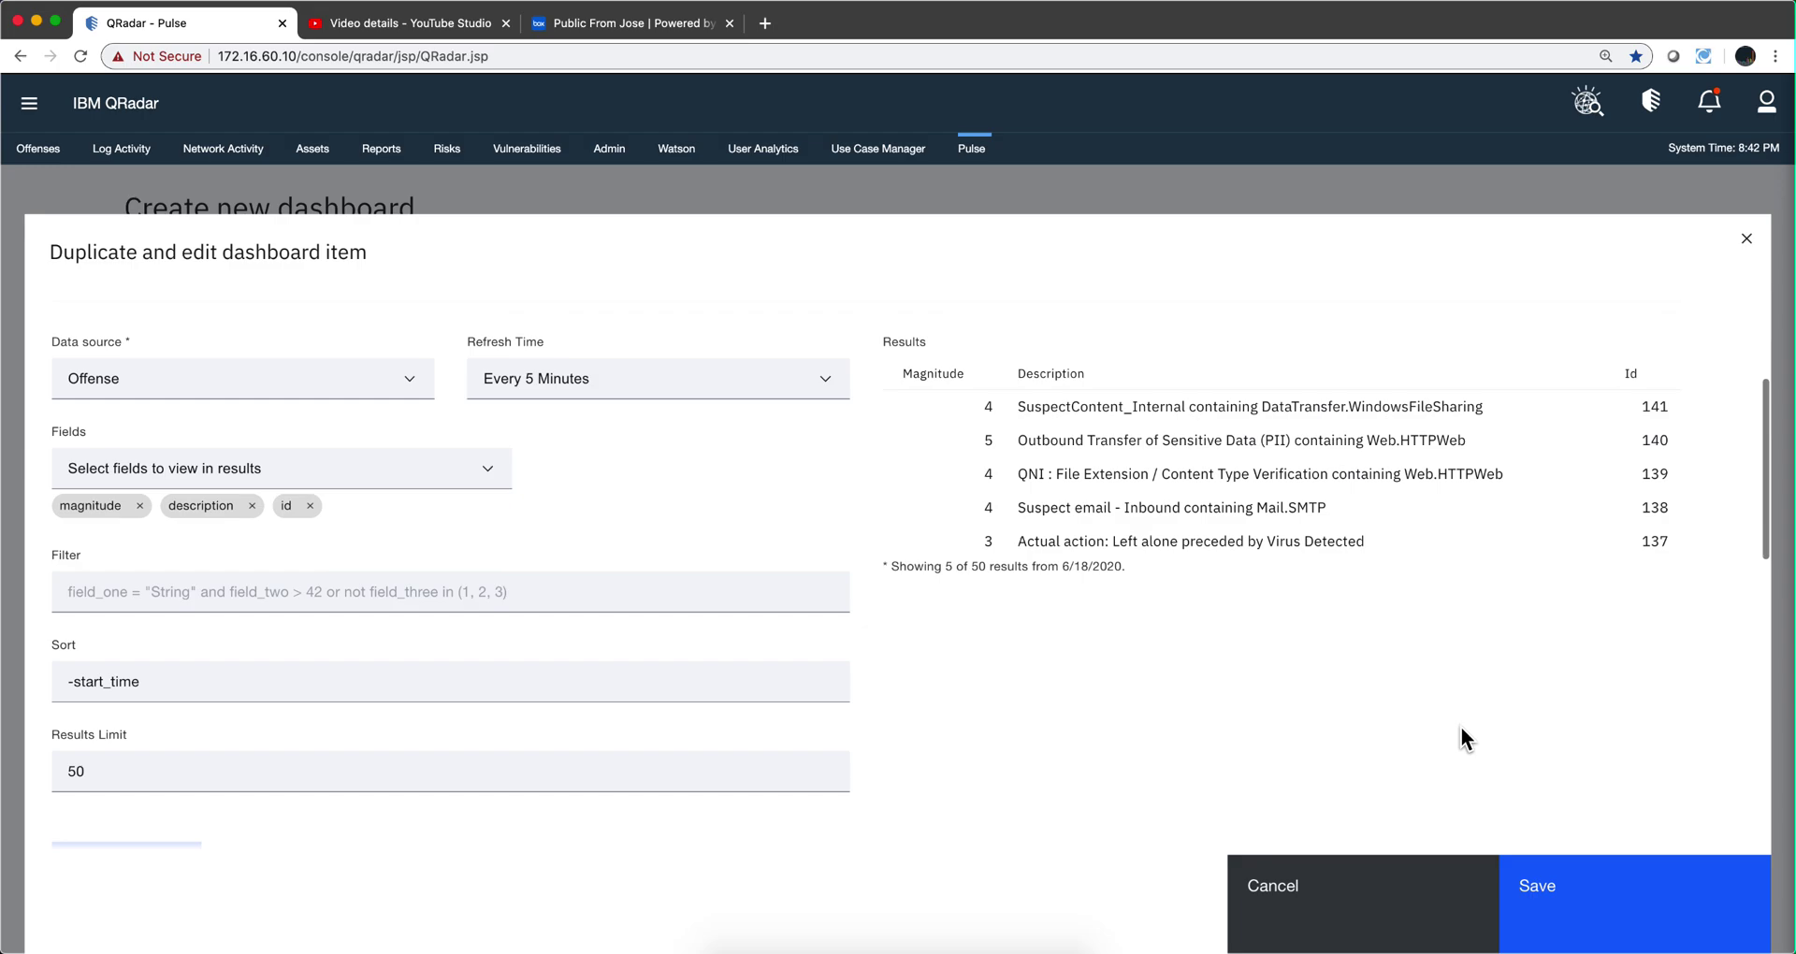
{"action": "scroll", "coordinate": [1461, 727], "scroll_direction": "down", "scroll_amount": 3}
{"action": "scroll", "coordinate": [1461, 726], "scroll_direction": "down", "scroll_amount": 3}
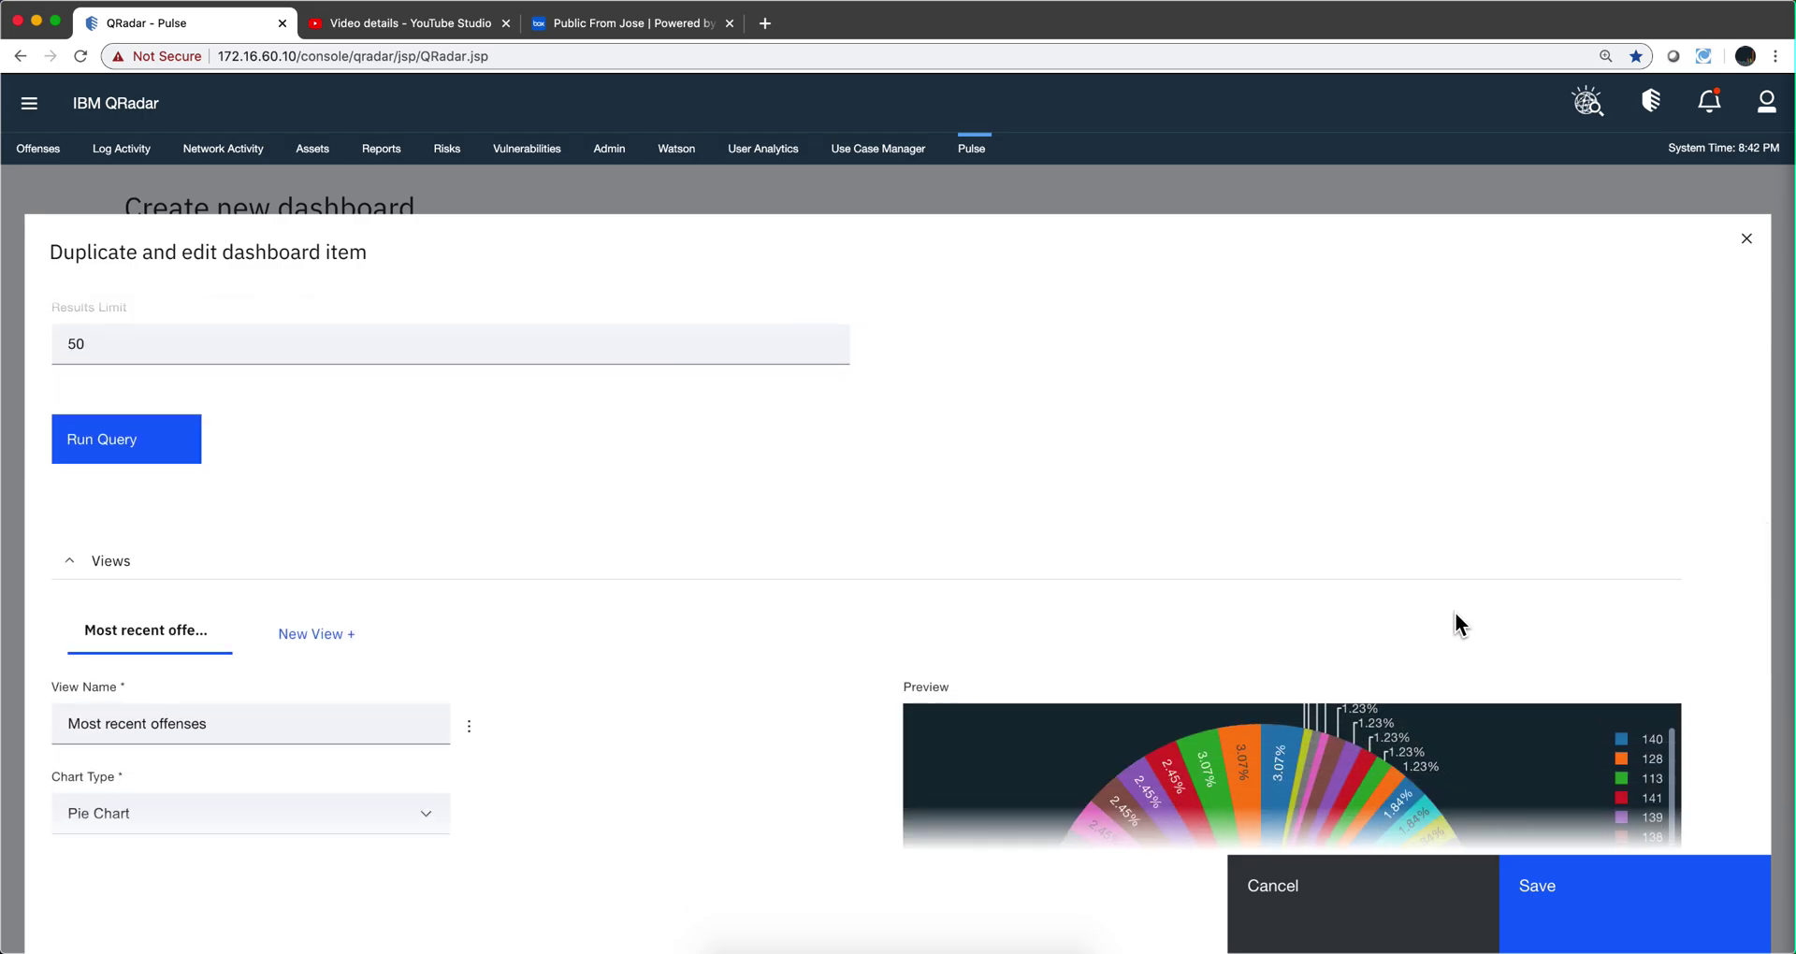
{"action": "scroll", "coordinate": [1434, 589], "scroll_direction": "down", "scroll_amount": 3}
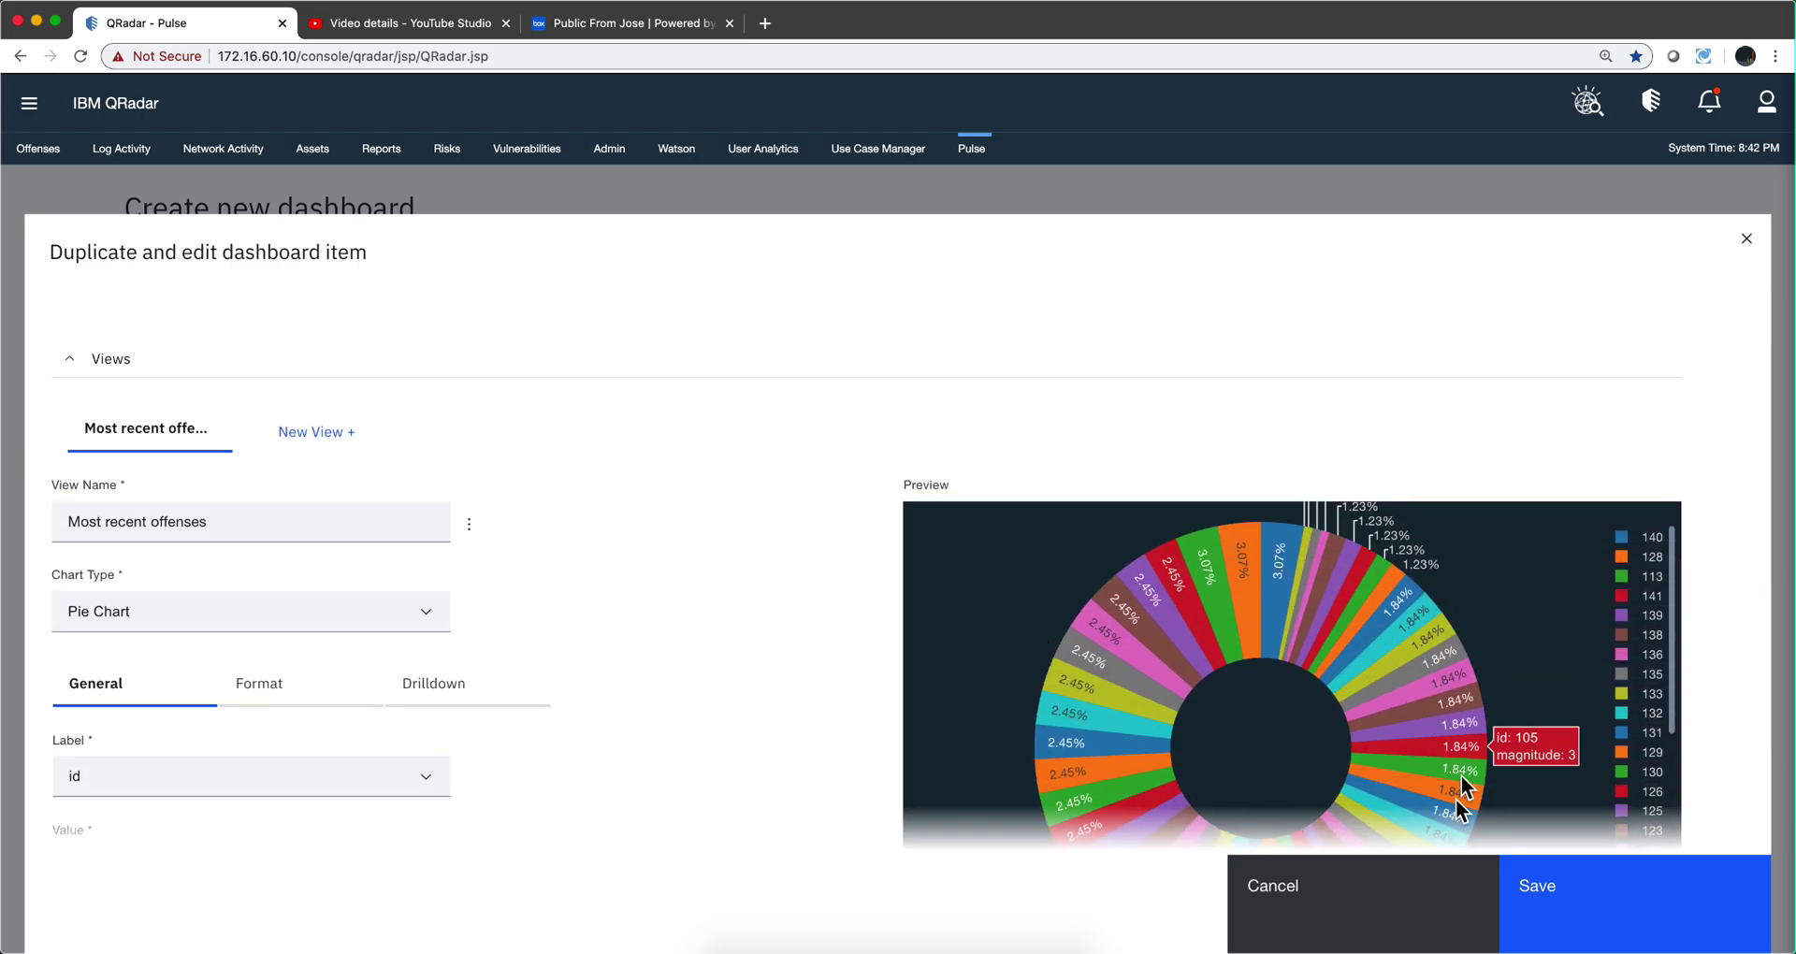
{"action": "left_click", "coordinate": [1580, 911]}
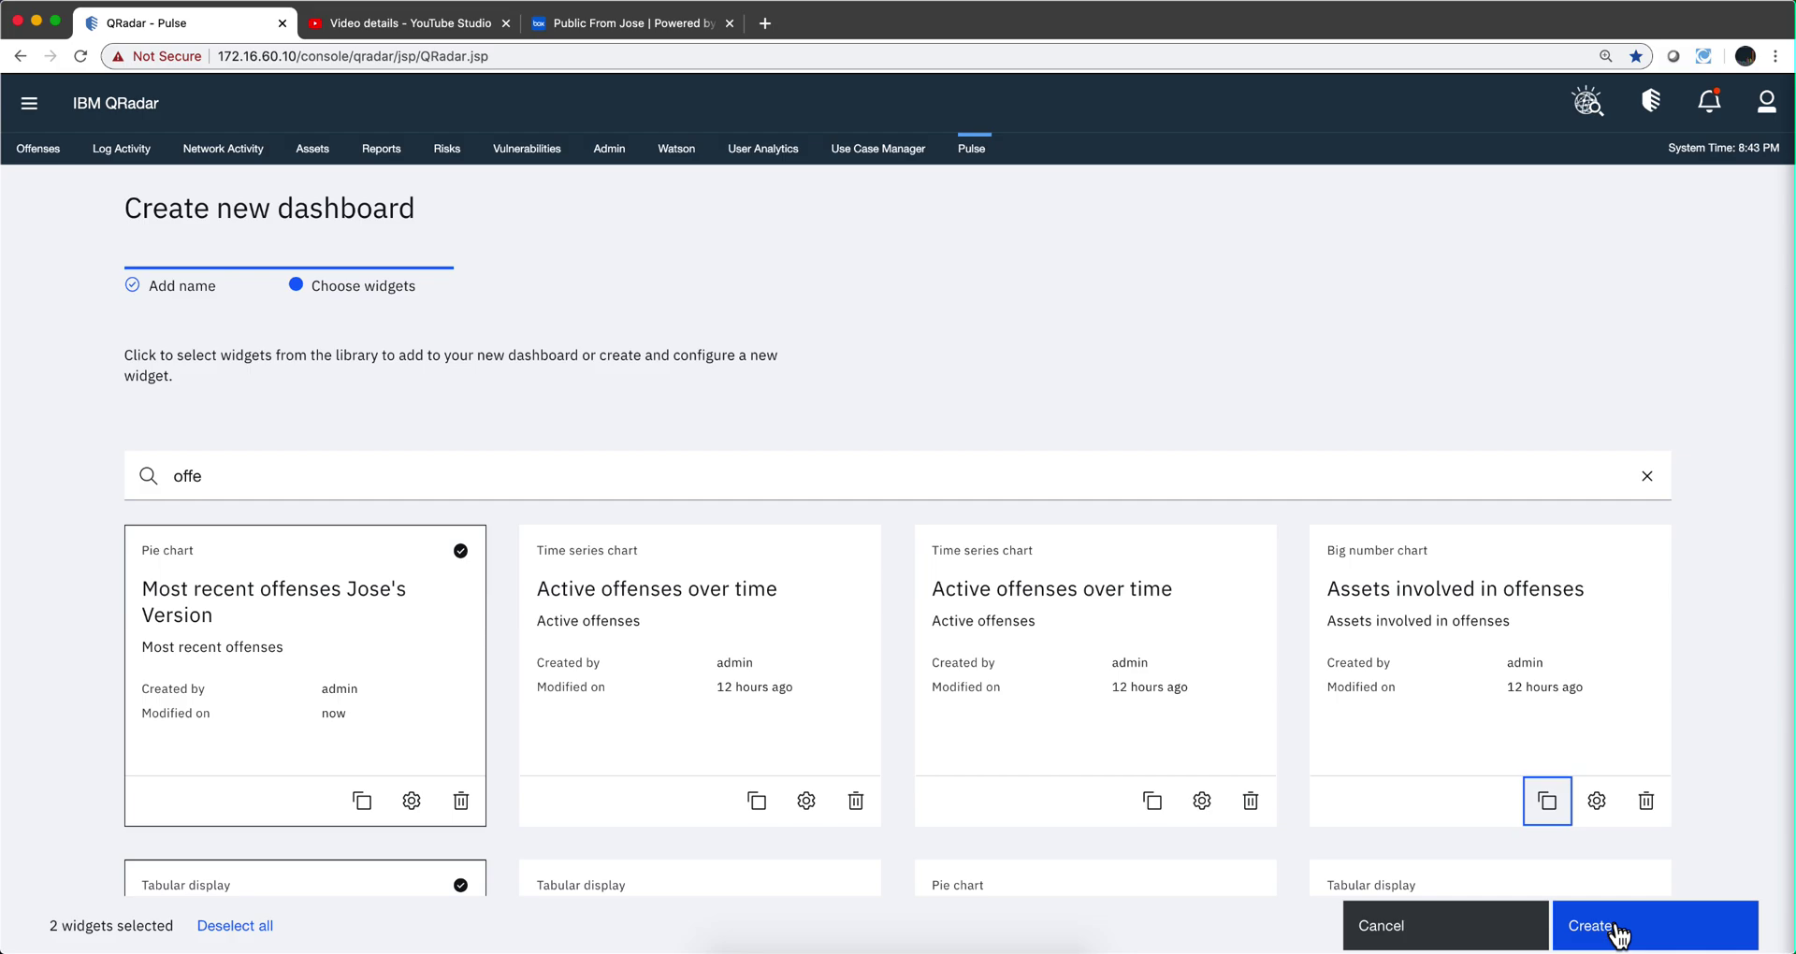
Create the Dashboards in 2.4 dashboard, confirm it in the selector, and open its options
{"action": "left_click", "coordinate": [1618, 930]}
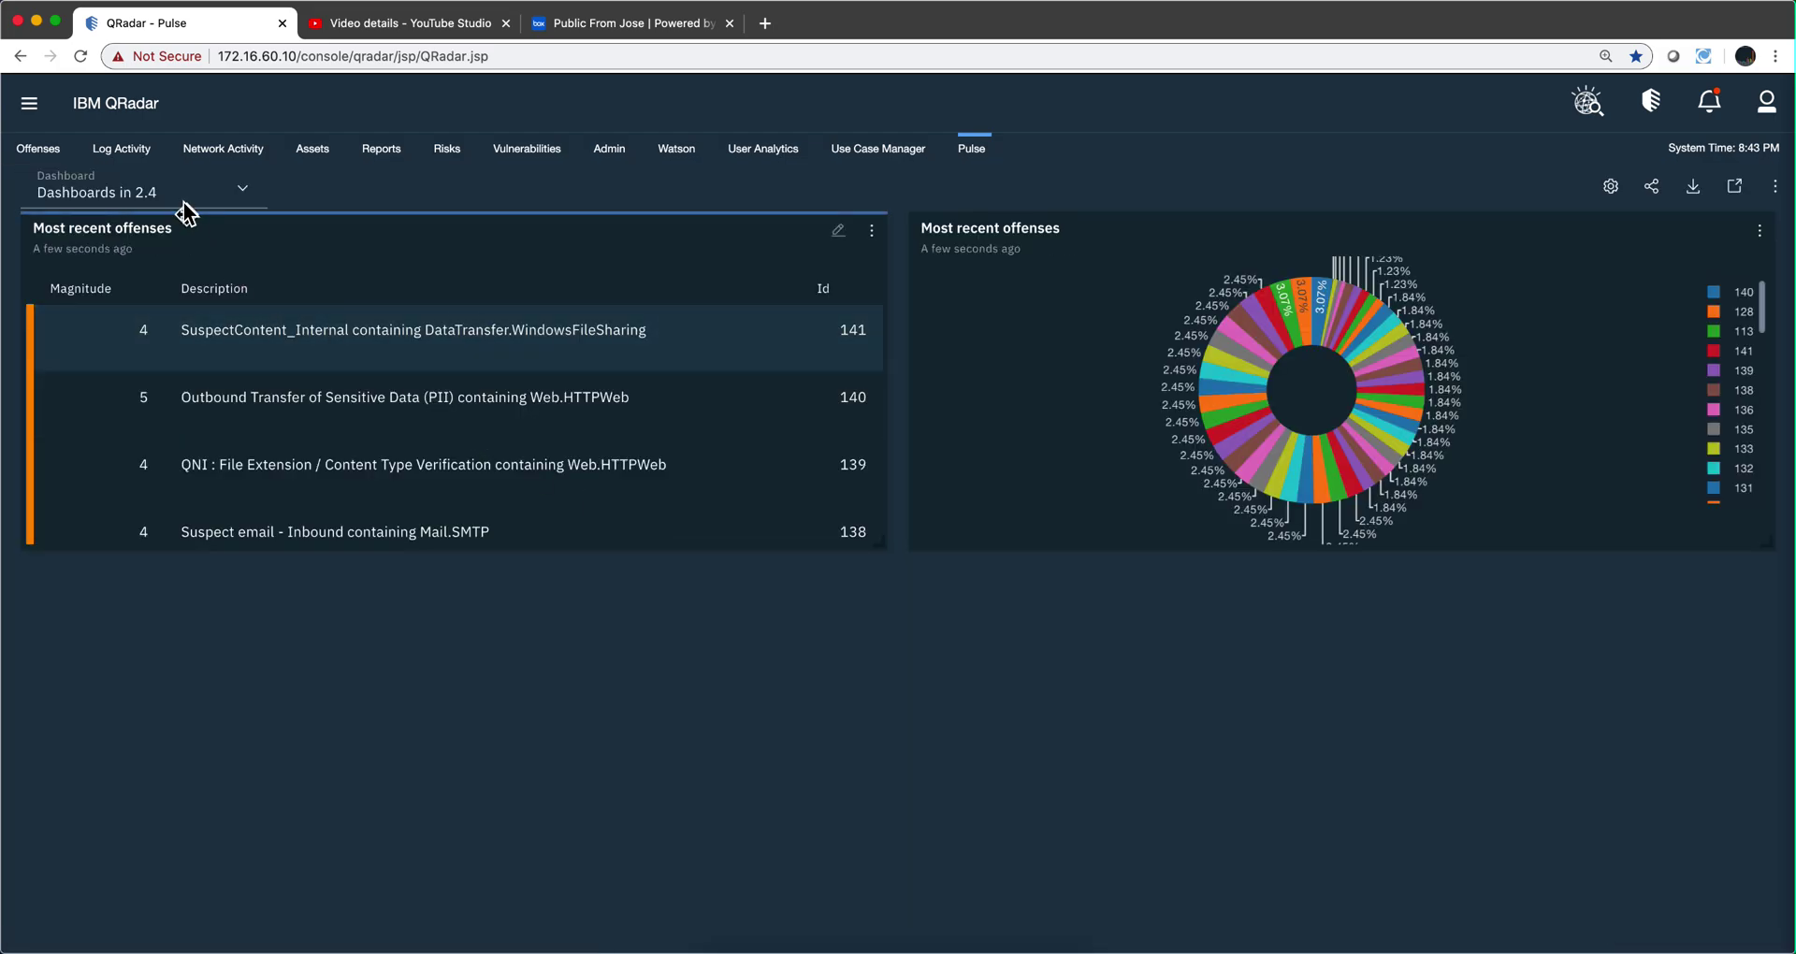
{"action": "left_click", "coordinate": [208, 194]}
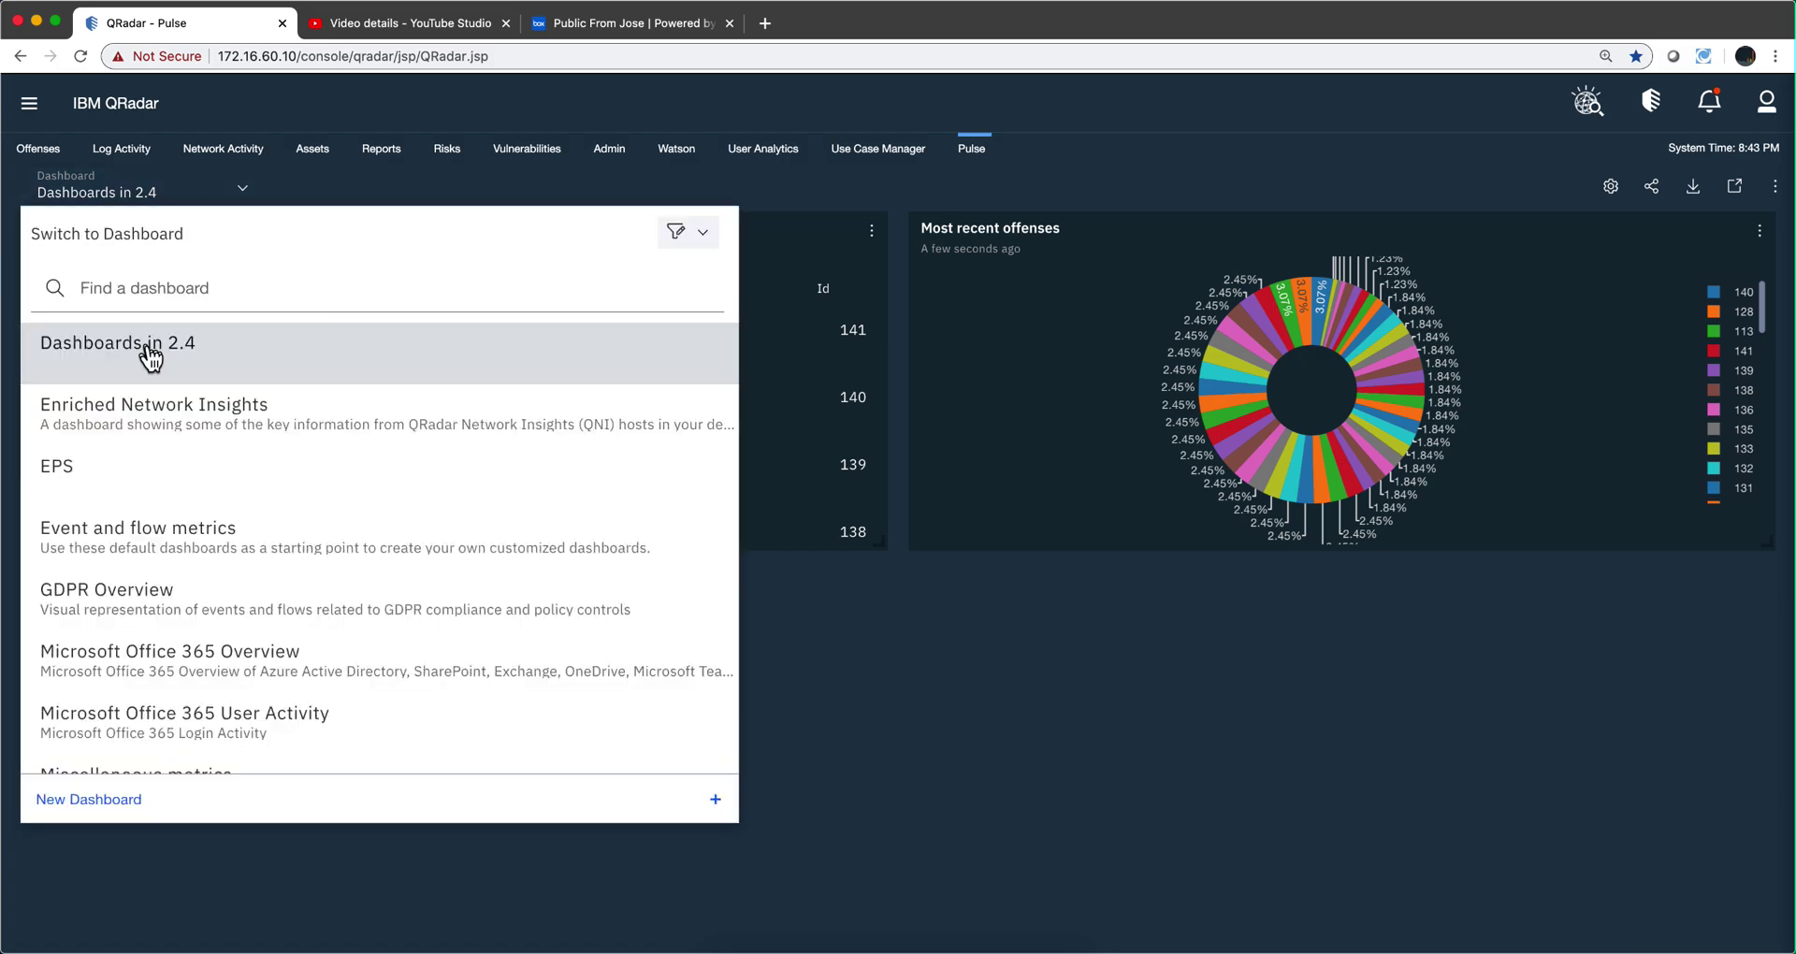
{"action": "left_click", "coordinate": [148, 354]}
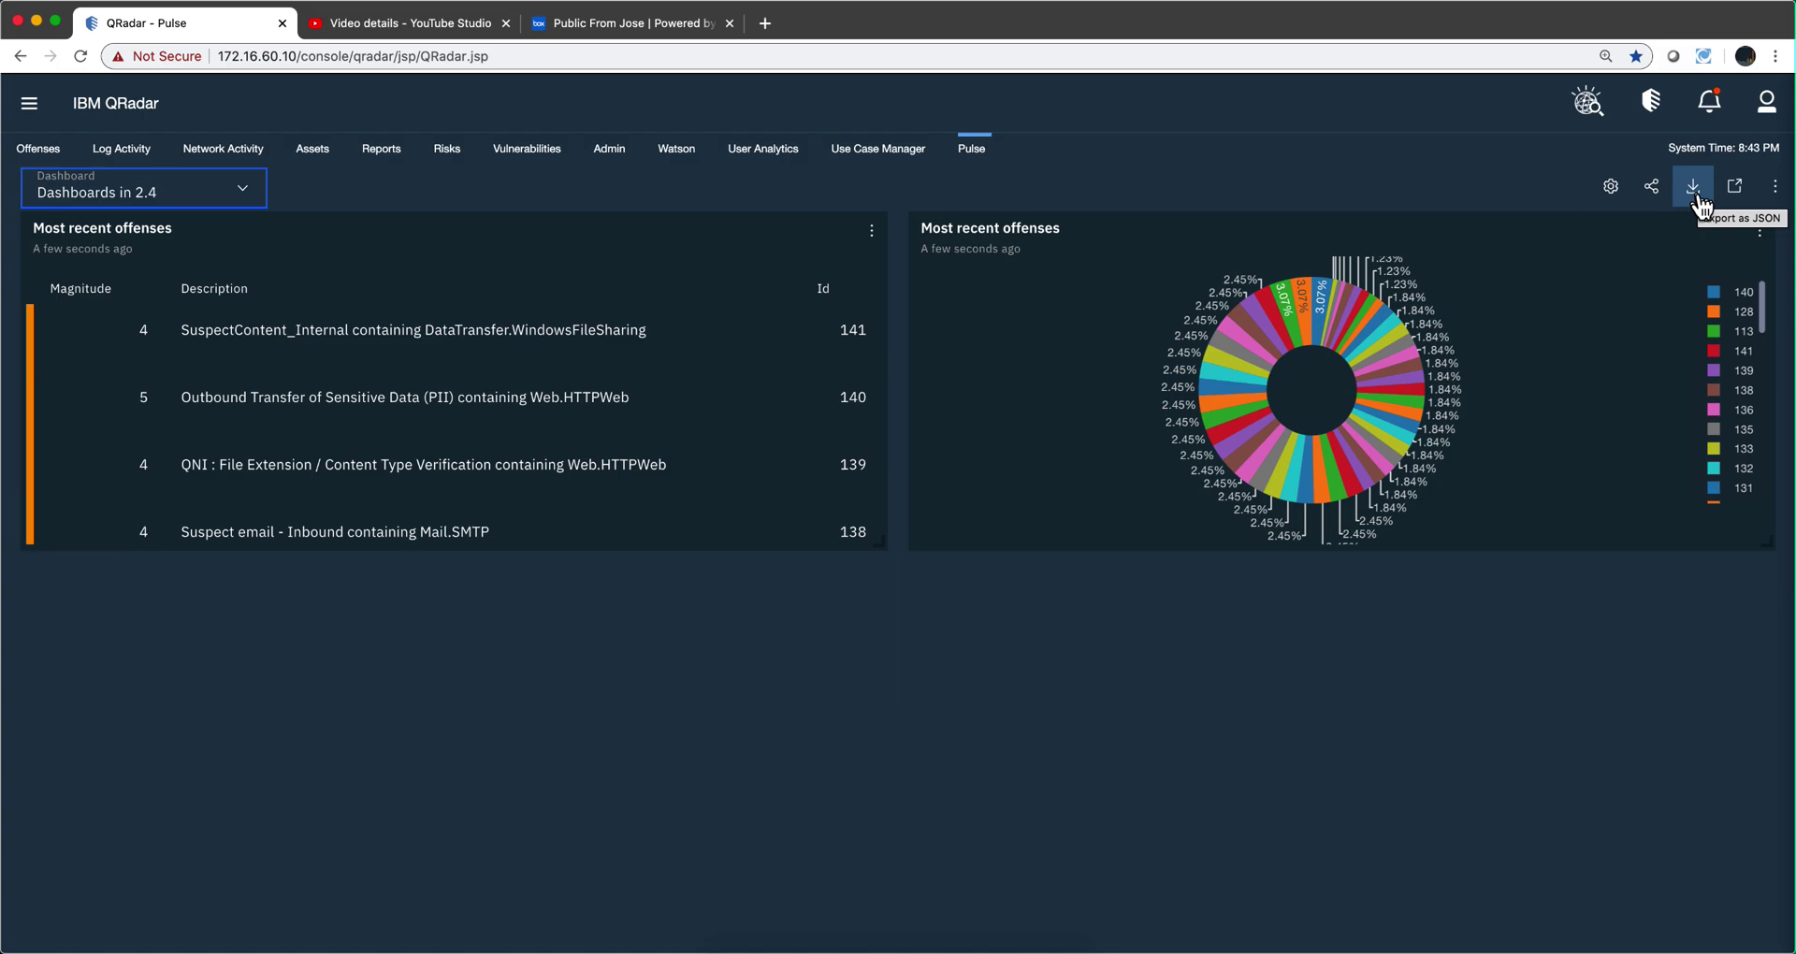
{"action": "left_click", "coordinate": [1774, 189]}
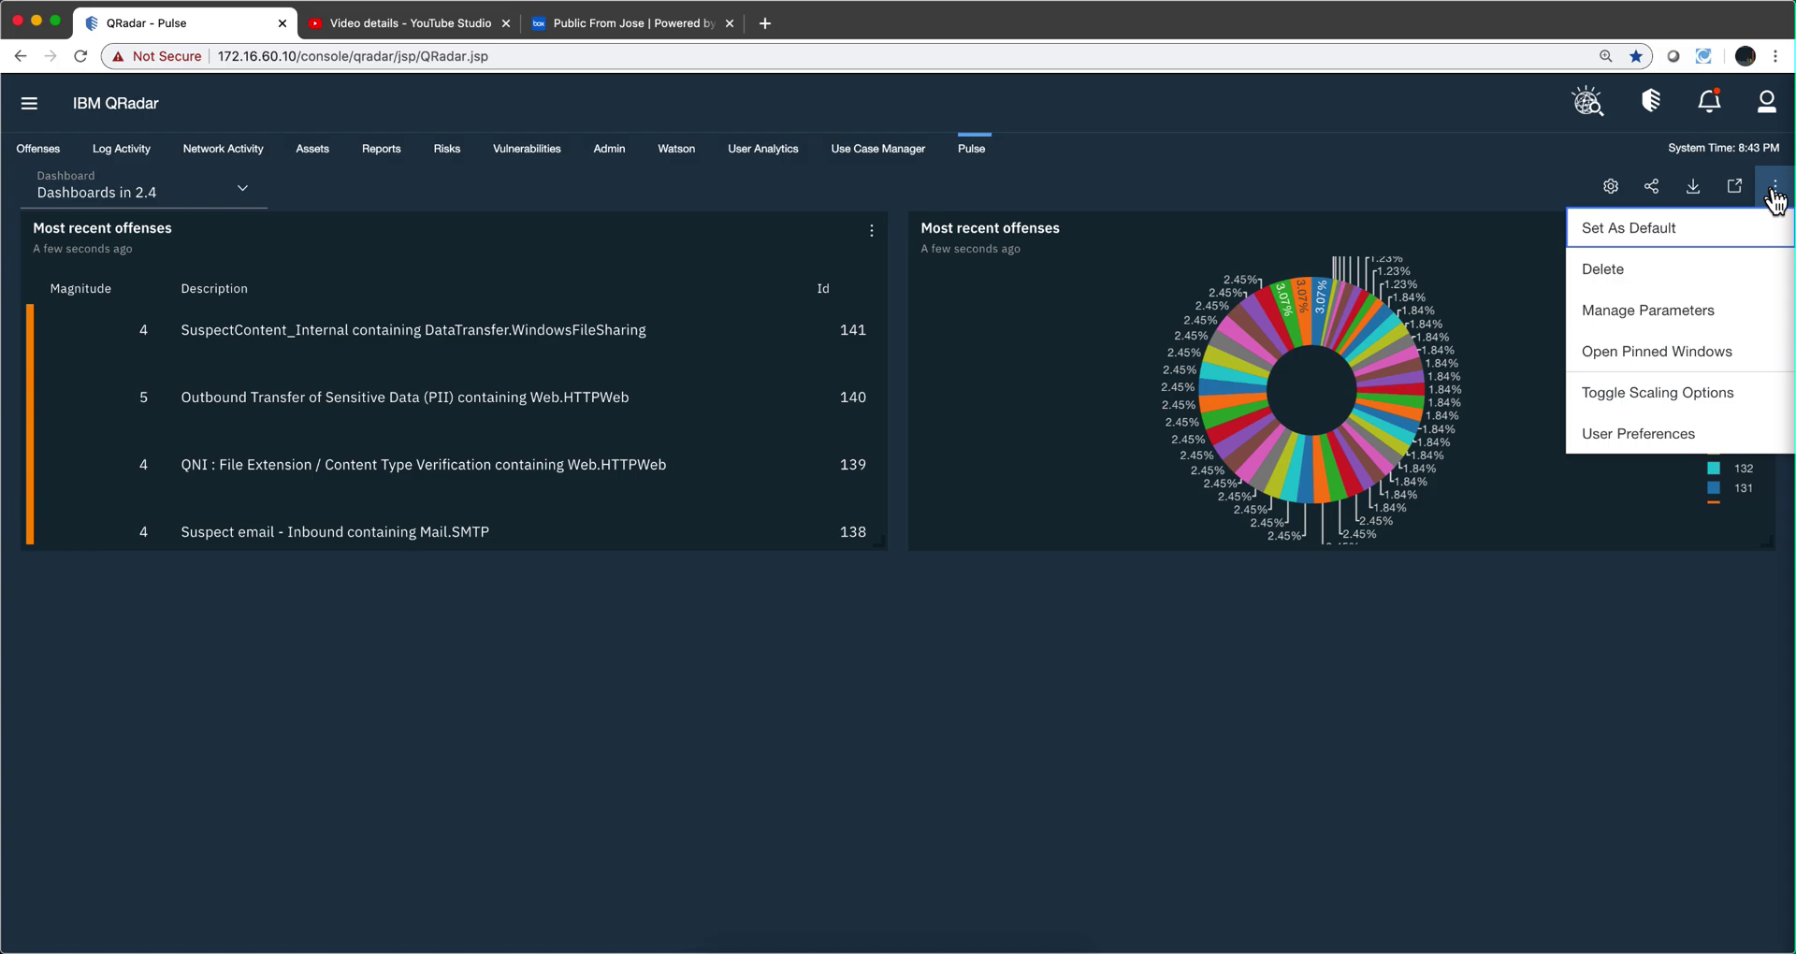
Delete the Dashboards in 2.4 dashboard and confirm the permanent deletion
{"action": "left_click", "coordinate": [1610, 271]}
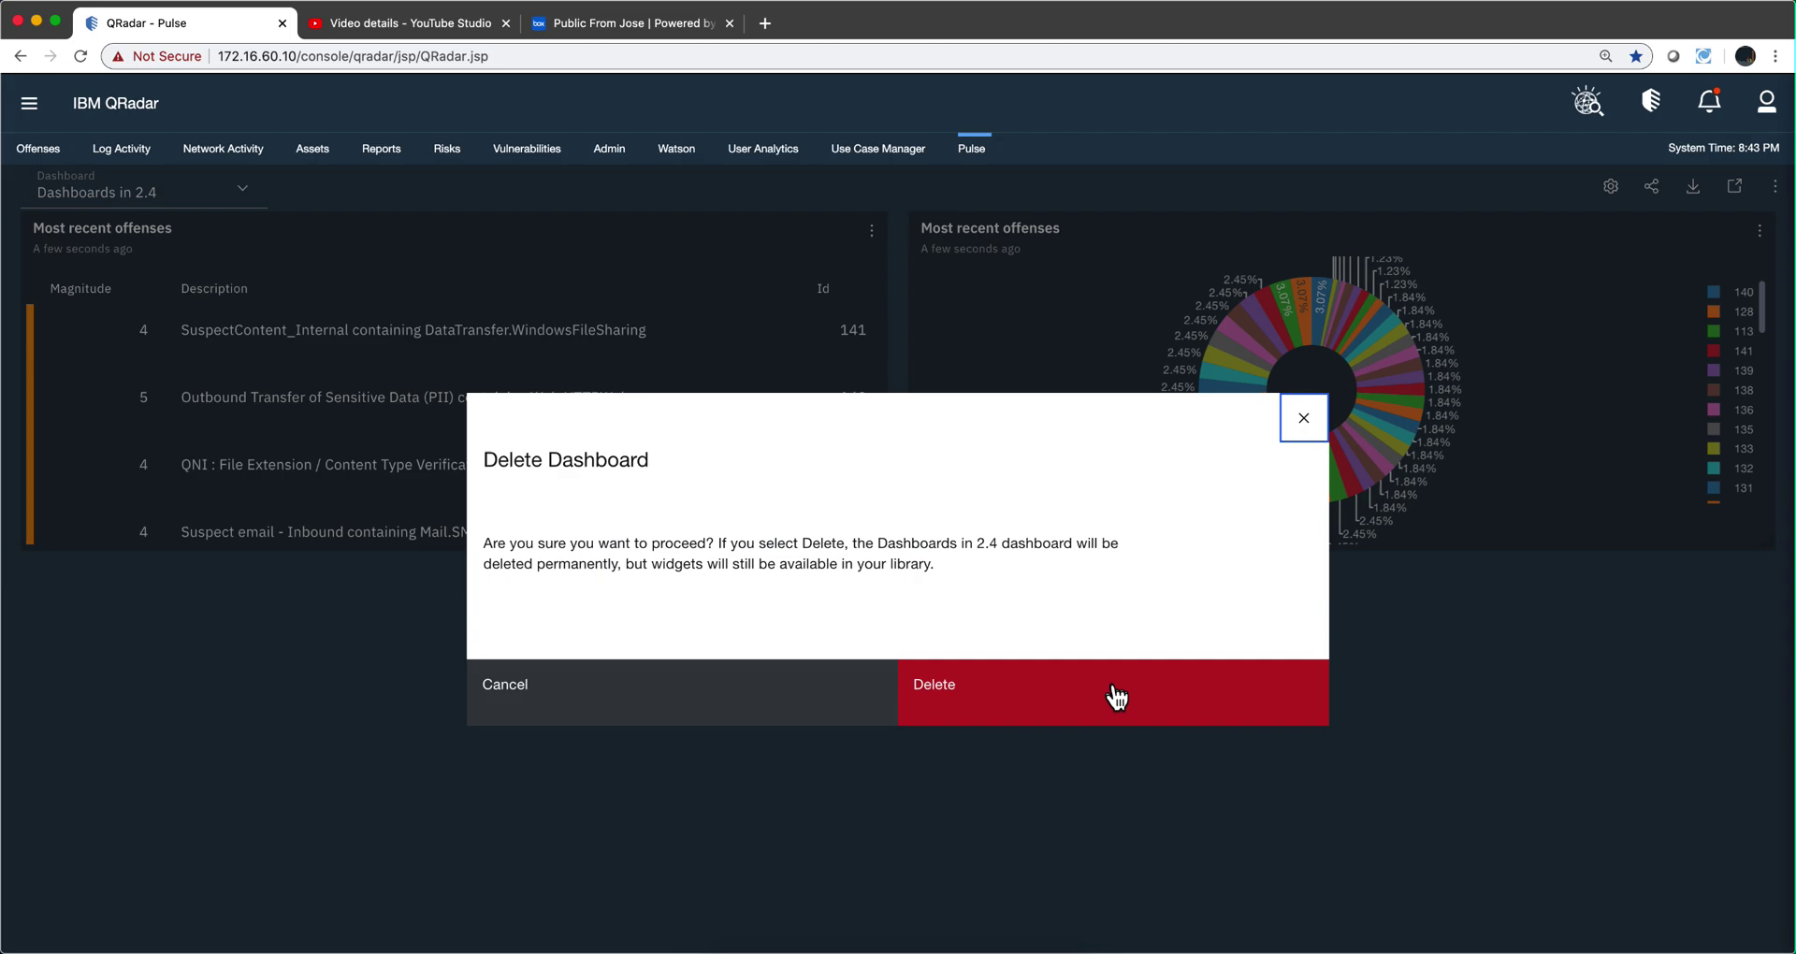
{"action": "left_click", "coordinate": [1064, 701]}
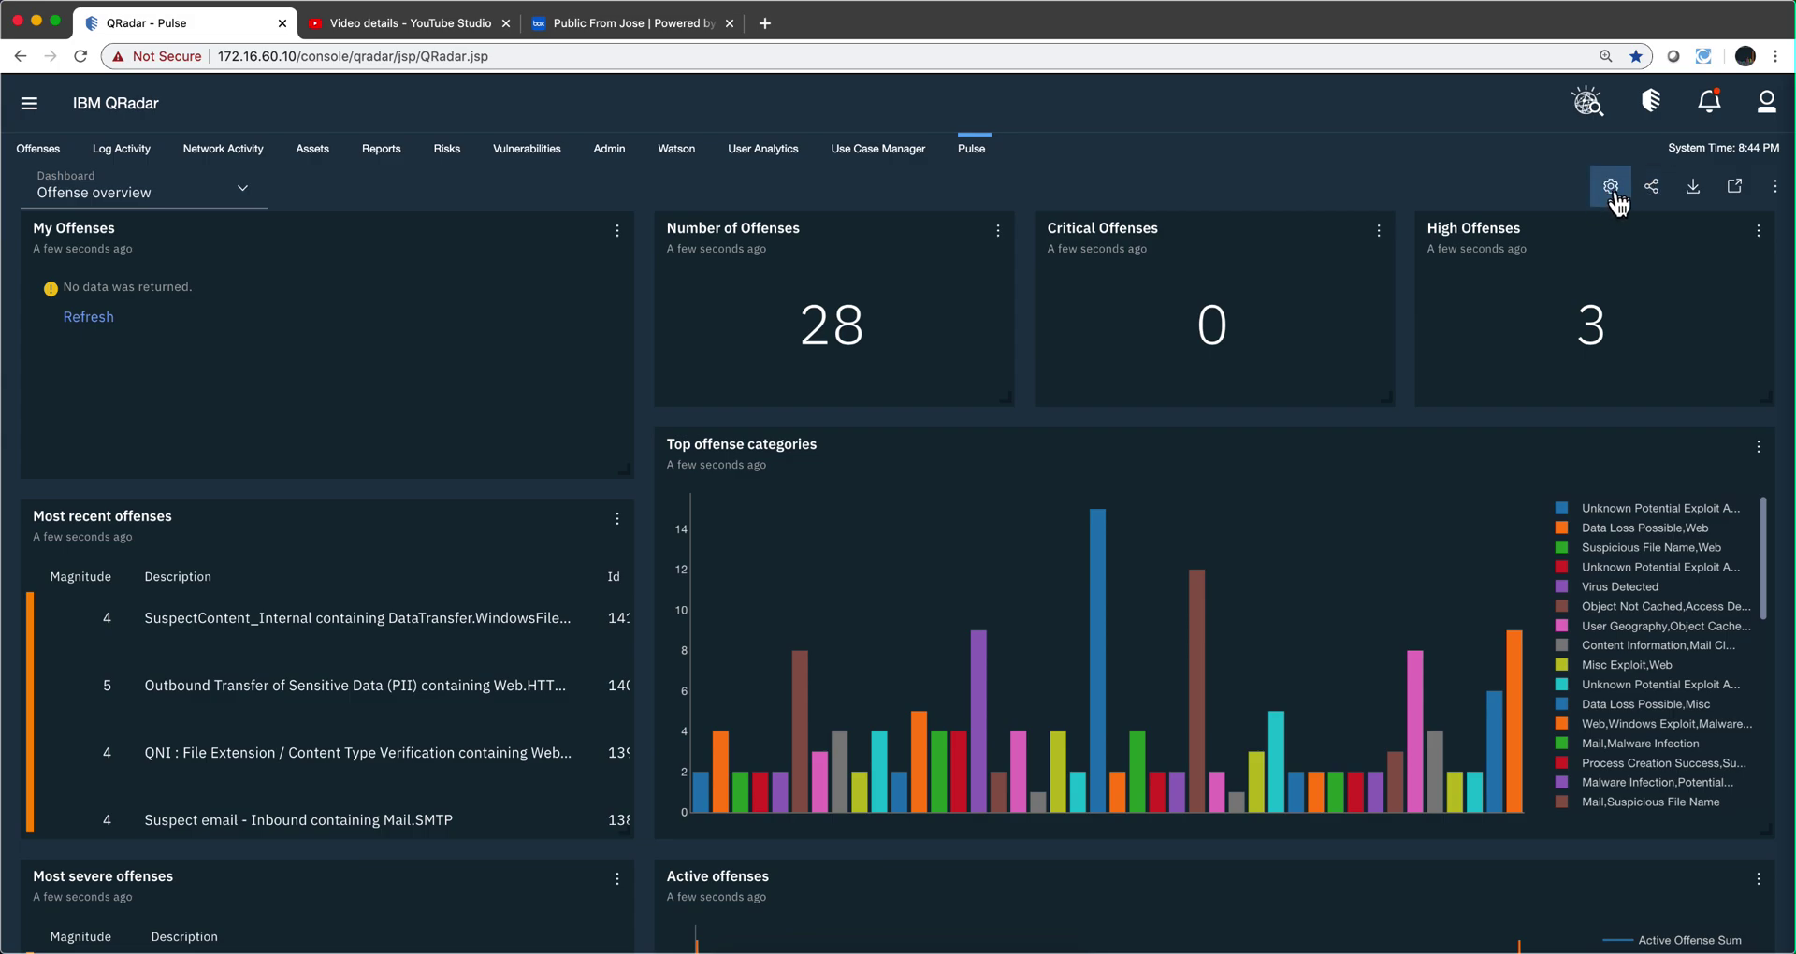
Open the Offense overview dashboard's configuration and add the Active Applications widget
{"action": "left_click", "coordinate": [1615, 195]}
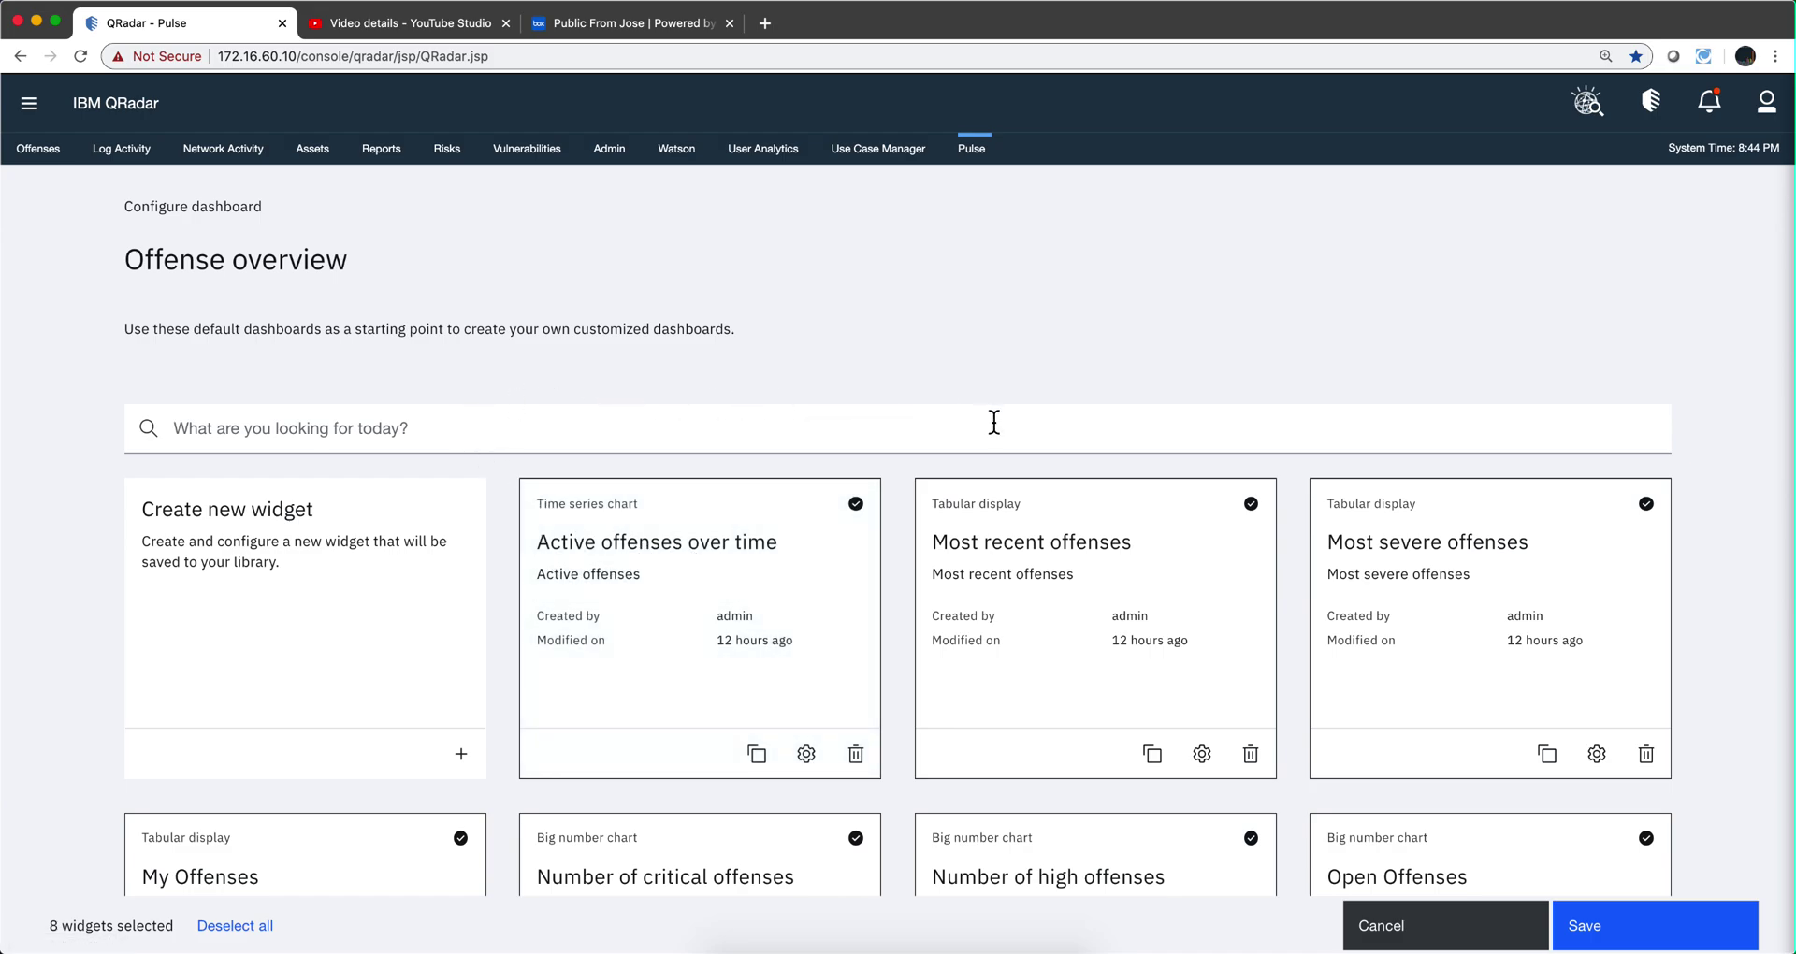
{"action": "scroll", "coordinate": [946, 618], "scroll_direction": "down", "scroll_amount": 5}
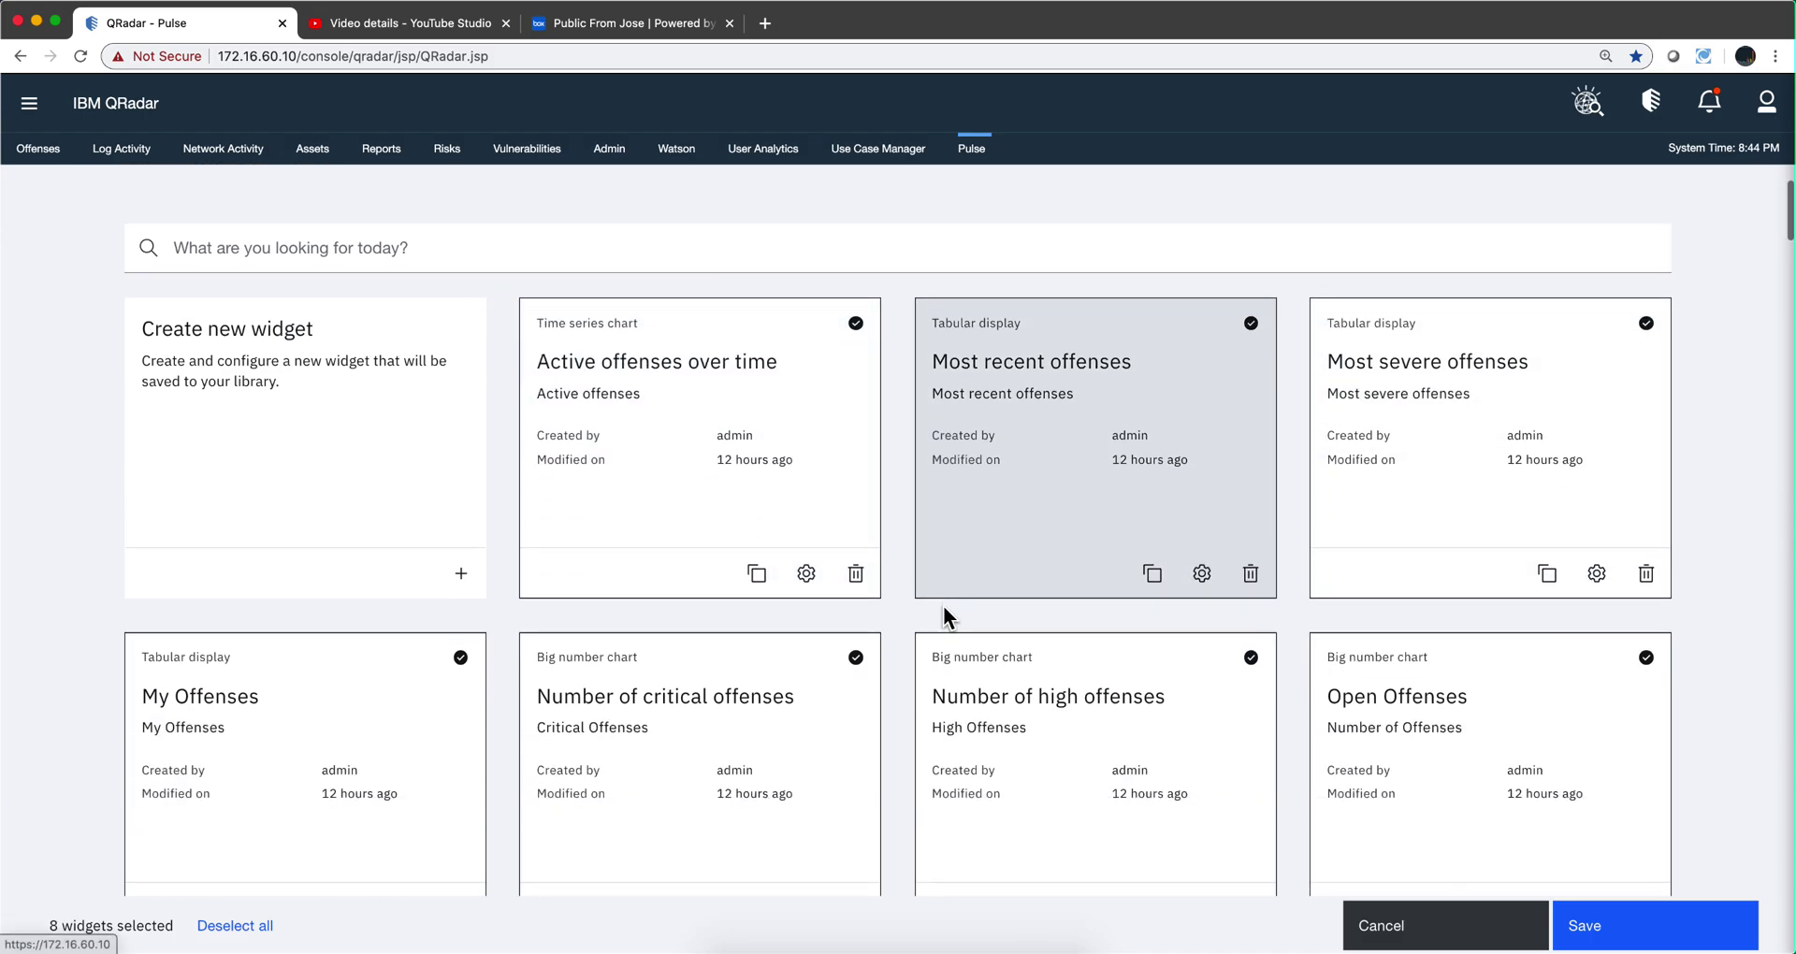
{"action": "scroll", "coordinate": [943, 604], "scroll_direction": "down", "scroll_amount": 2}
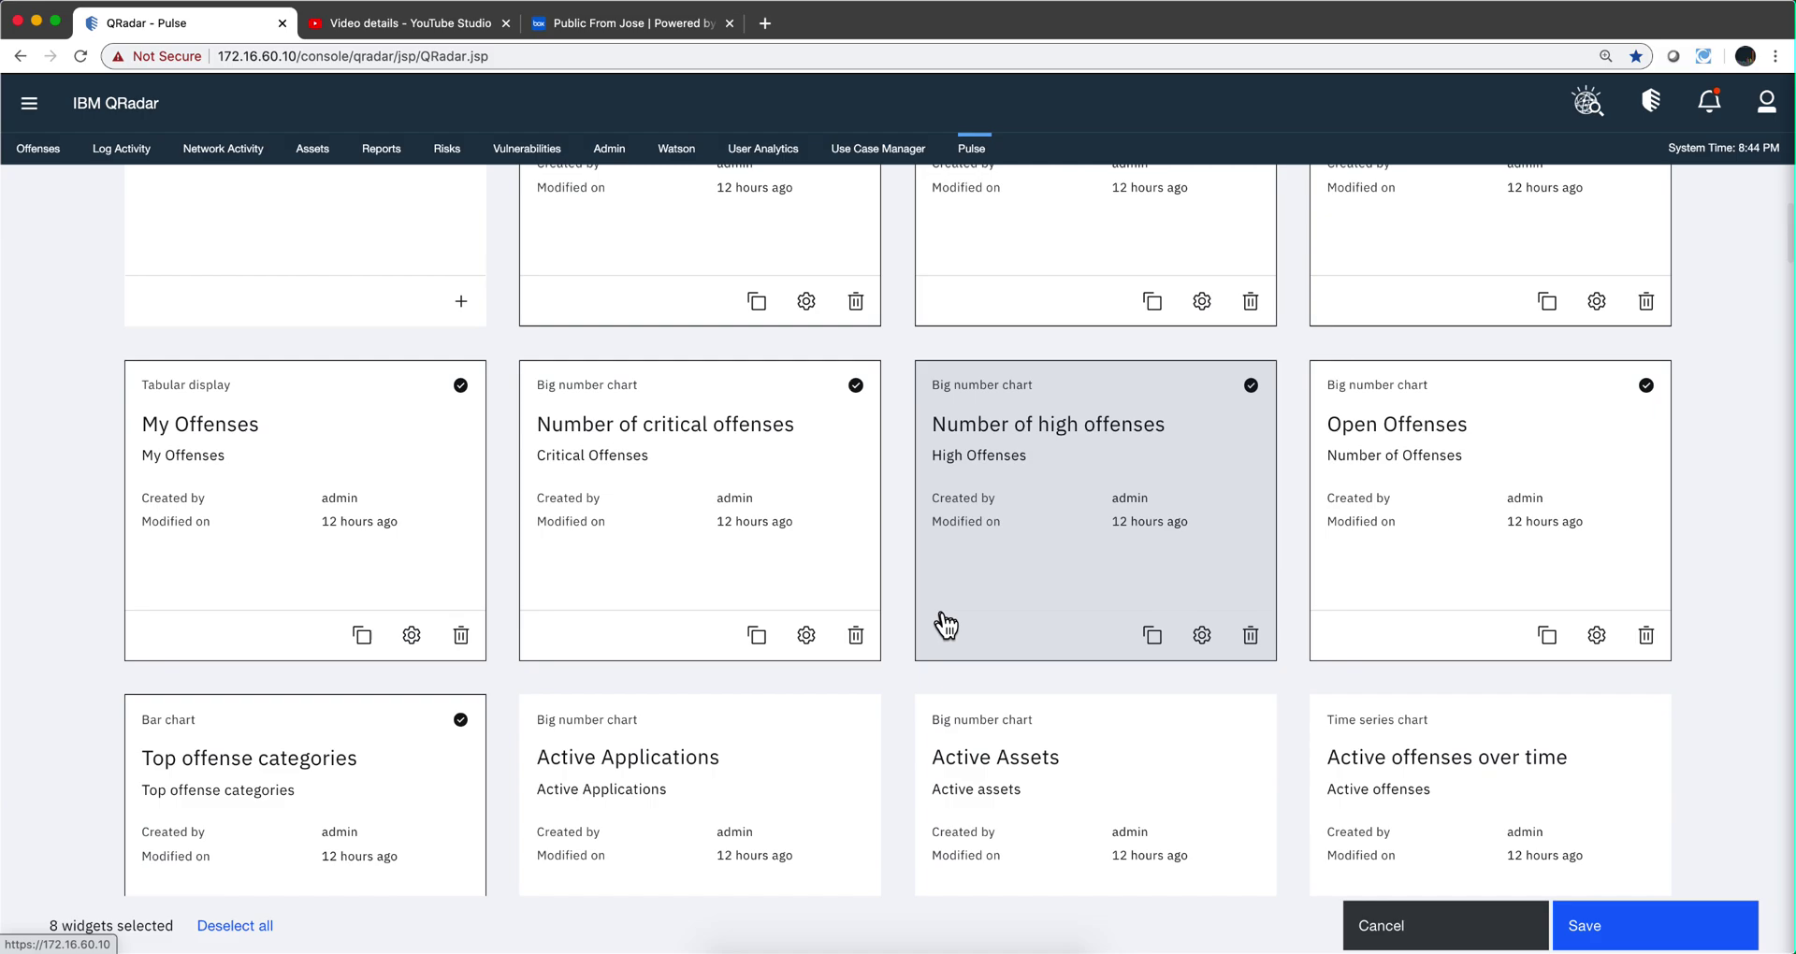
{"action": "scroll", "coordinate": [944, 619], "scroll_direction": "down", "scroll_amount": 2}
{"action": "left_click", "coordinate": [708, 708]}
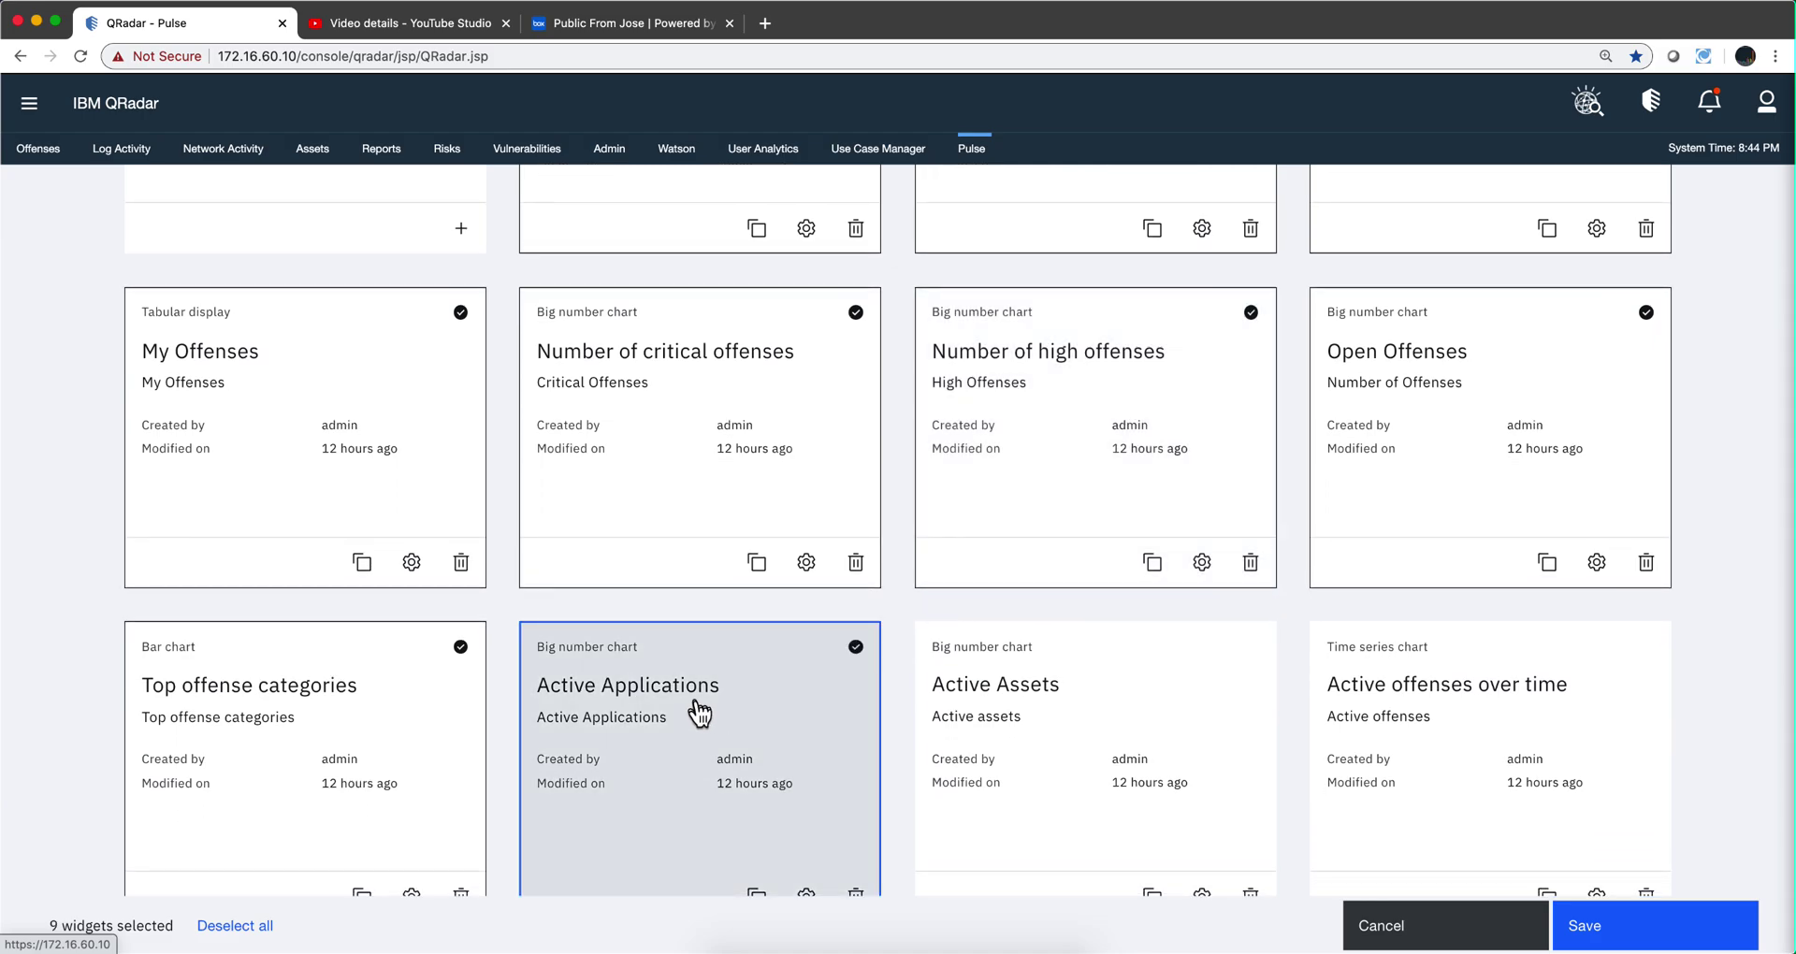
Duplicate Active Applications as 'Active Applications (Copy)' and save the copy
{"action": "scroll", "coordinate": [752, 706], "scroll_direction": "down", "scroll_amount": 2}
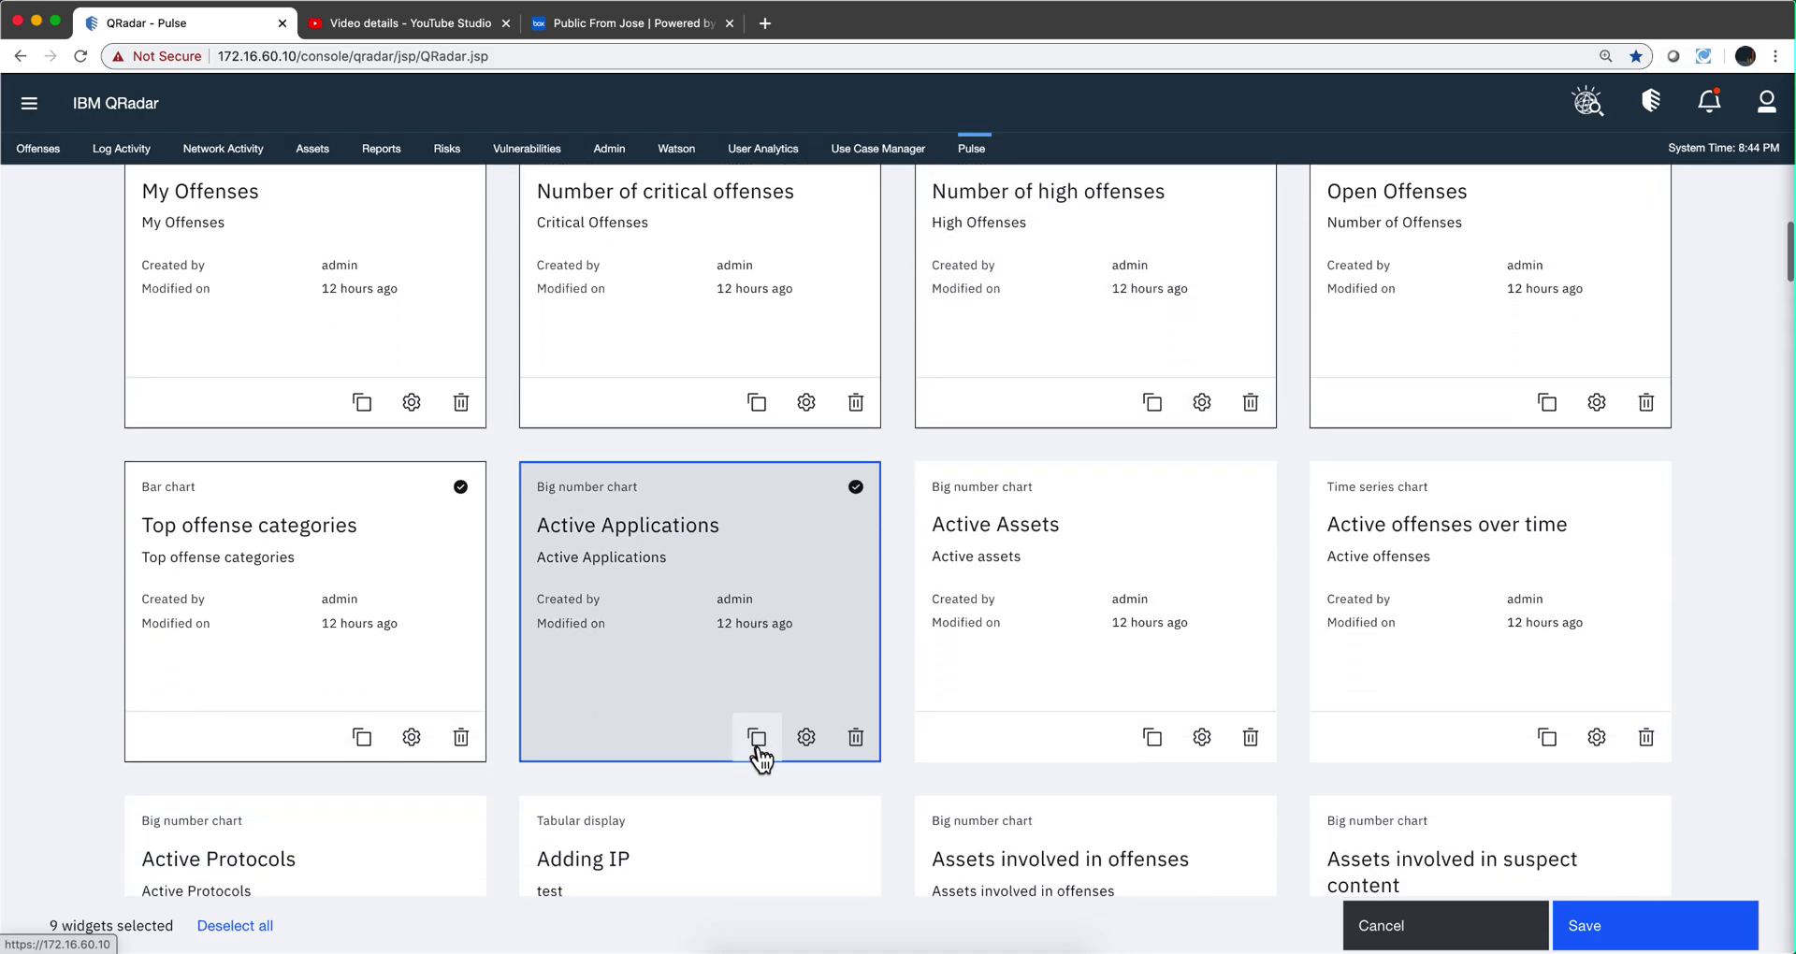
{"action": "left_click", "coordinate": [756, 740]}
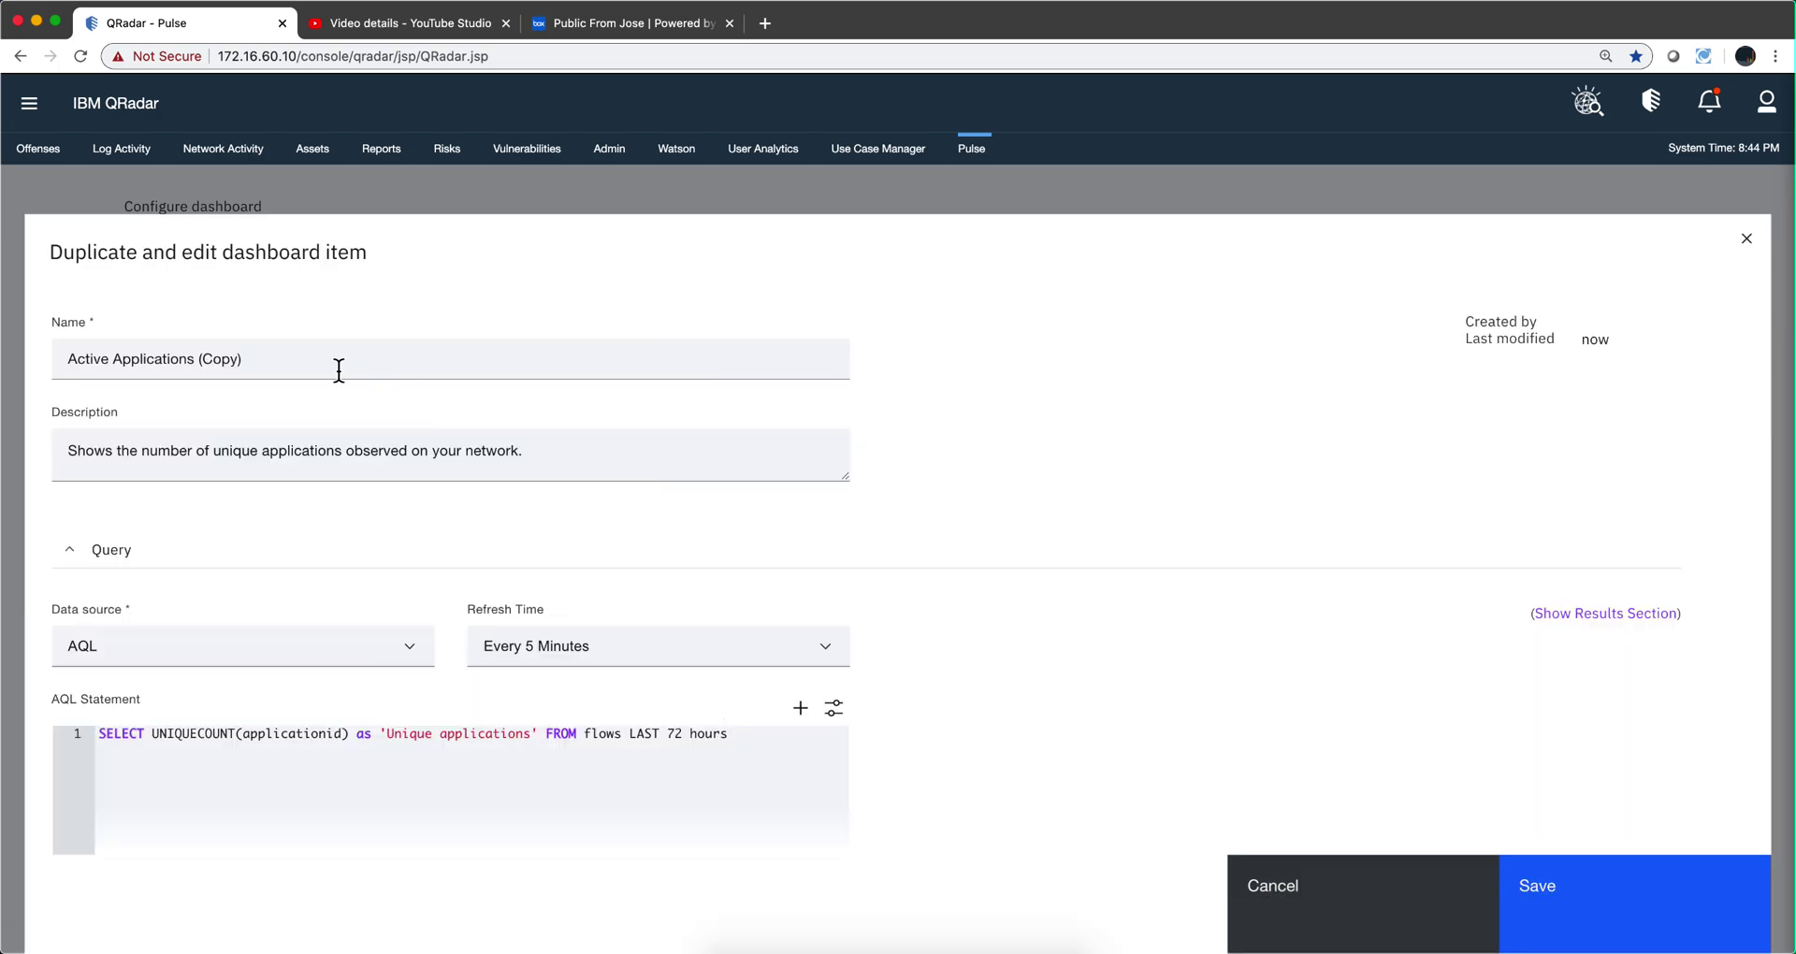
{"action": "left_click", "coordinate": [280, 363]}
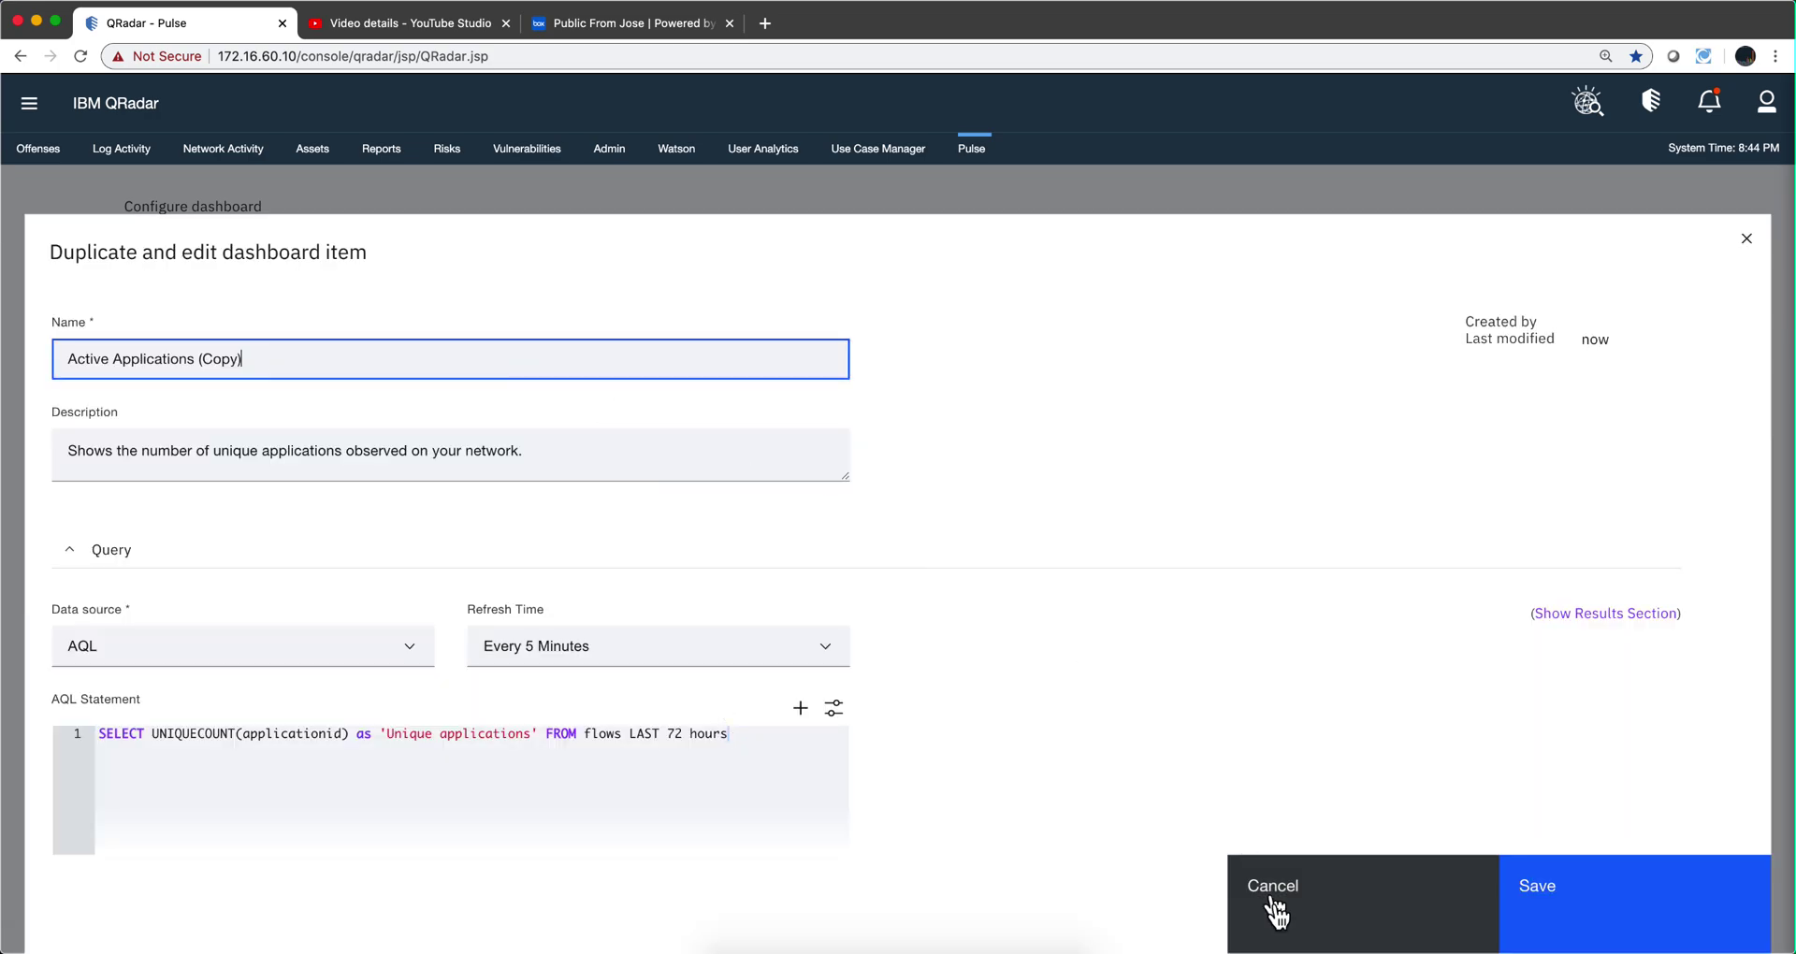
{"action": "left_click", "coordinate": [1552, 905]}
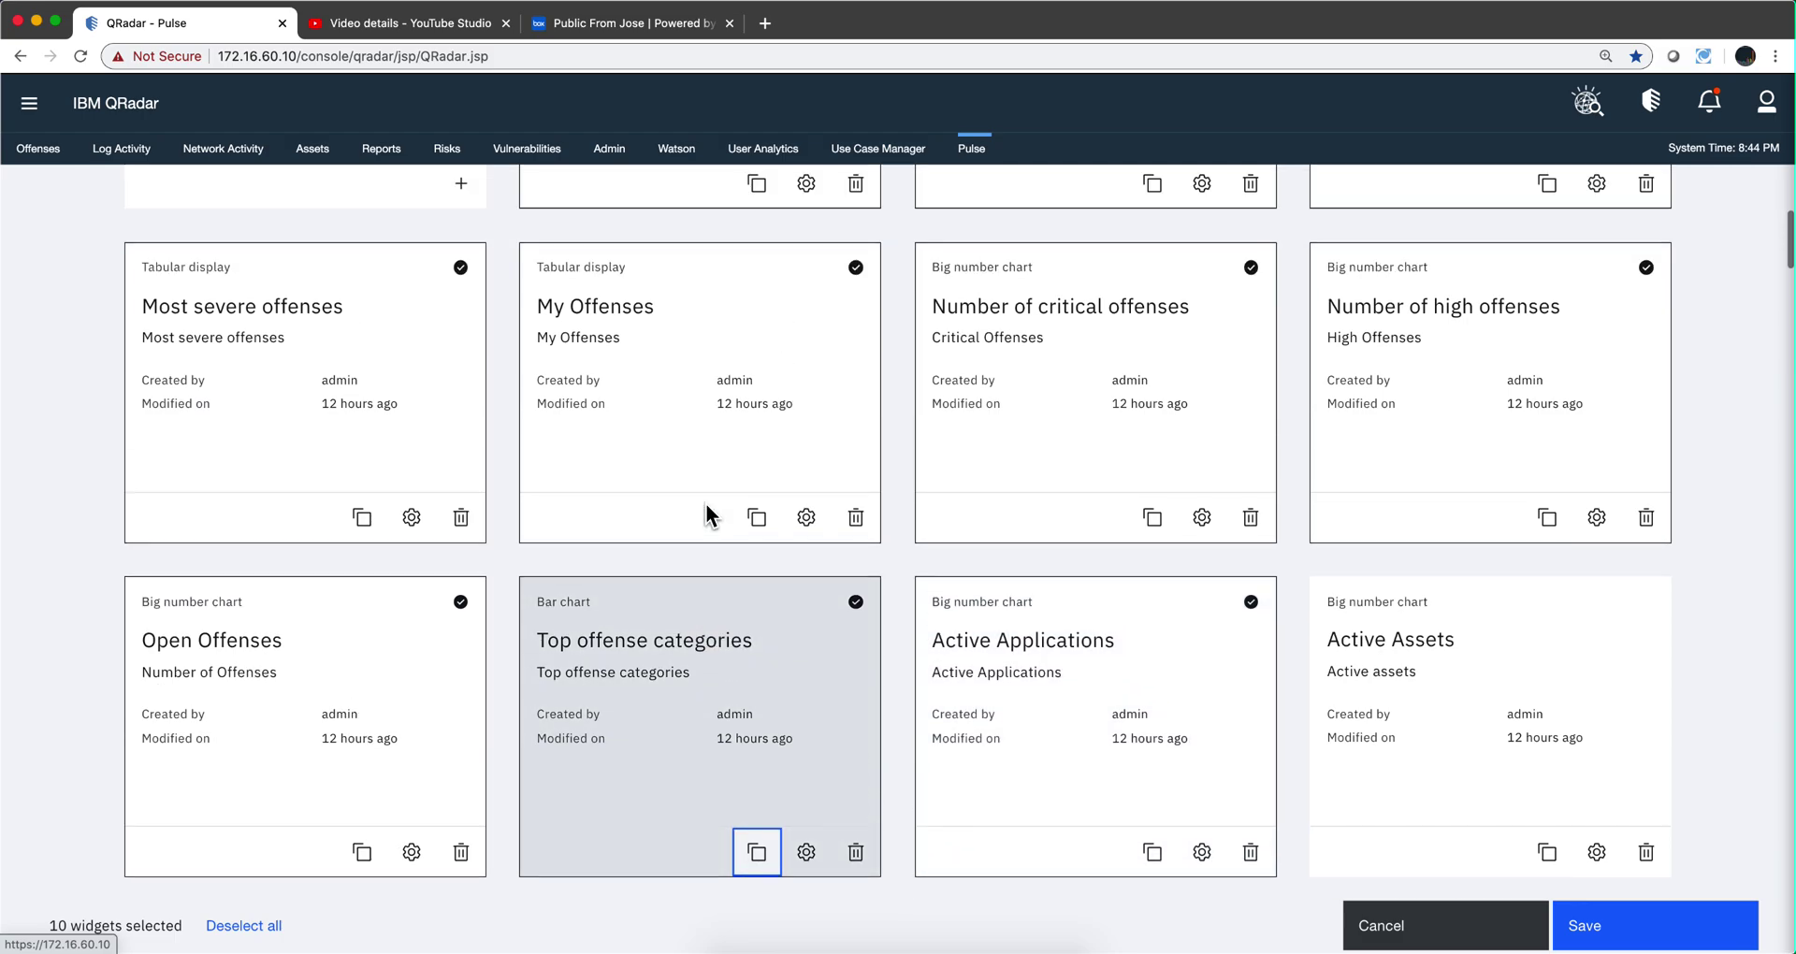
{"action": "scroll", "coordinate": [706, 510], "scroll_direction": "up", "scroll_amount": 5}
{"action": "scroll", "coordinate": [705, 503], "scroll_direction": "up", "scroll_amount": 2}
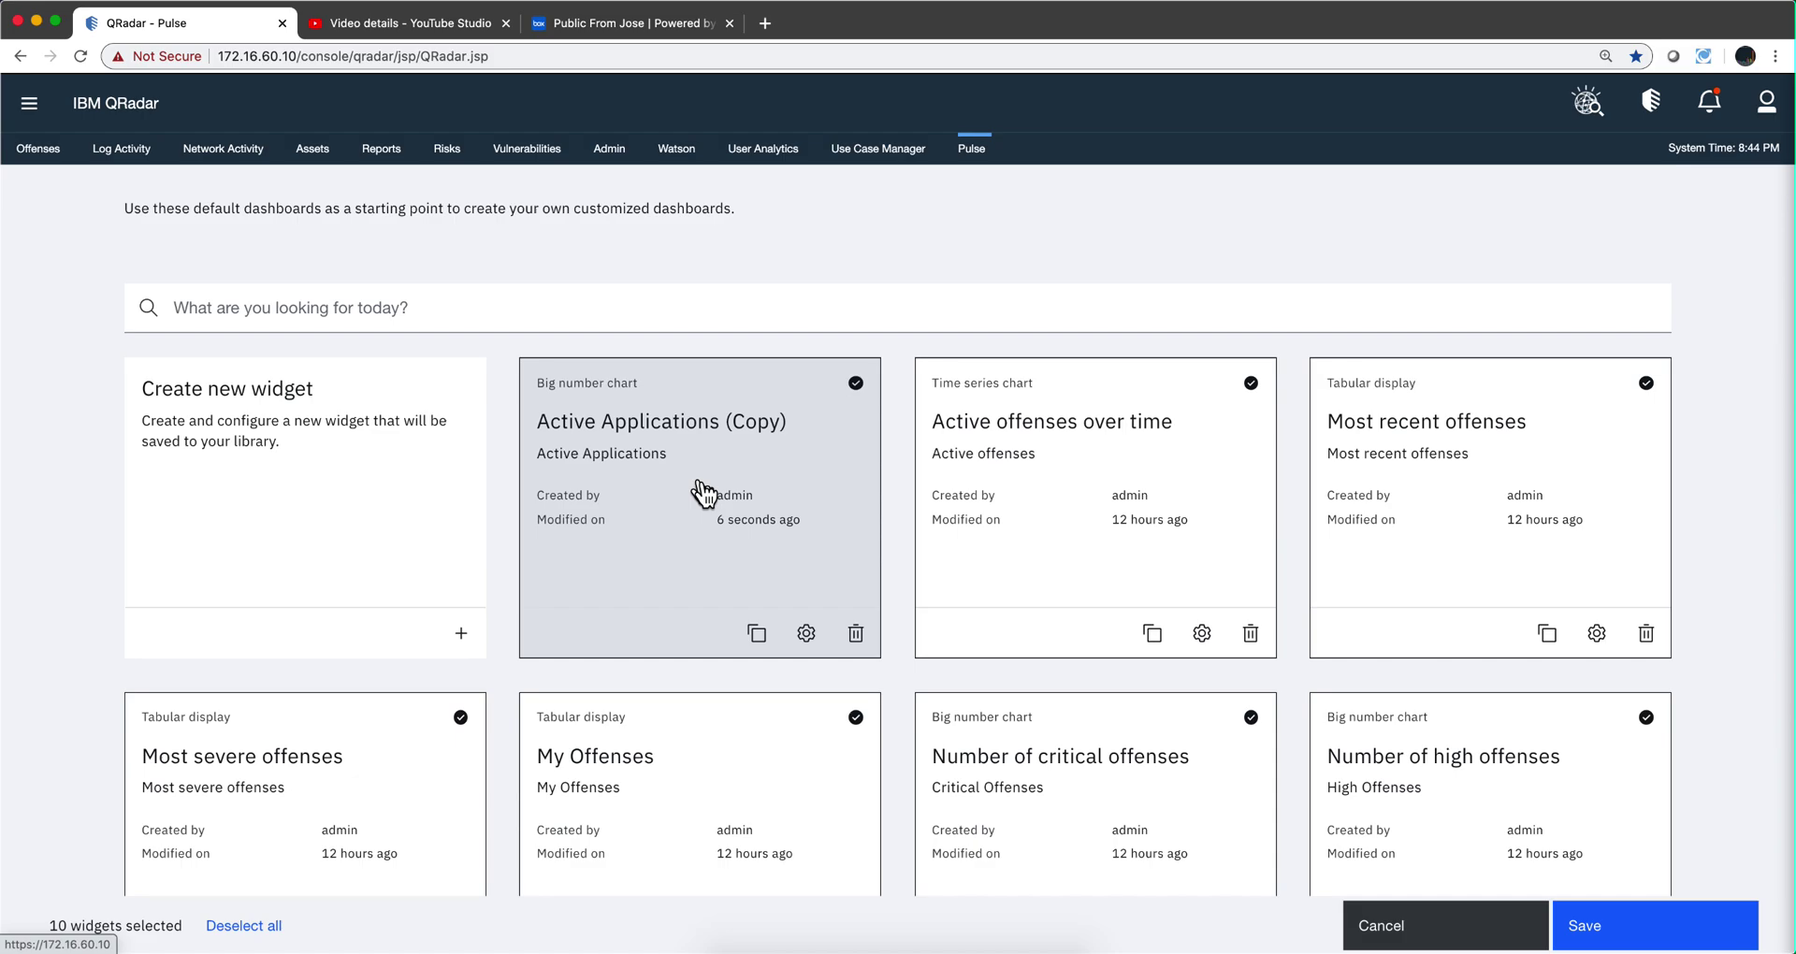
Review the Active Applications (Copy) settings and AQL query, then cancel without changes
{"action": "left_click", "coordinate": [808, 636]}
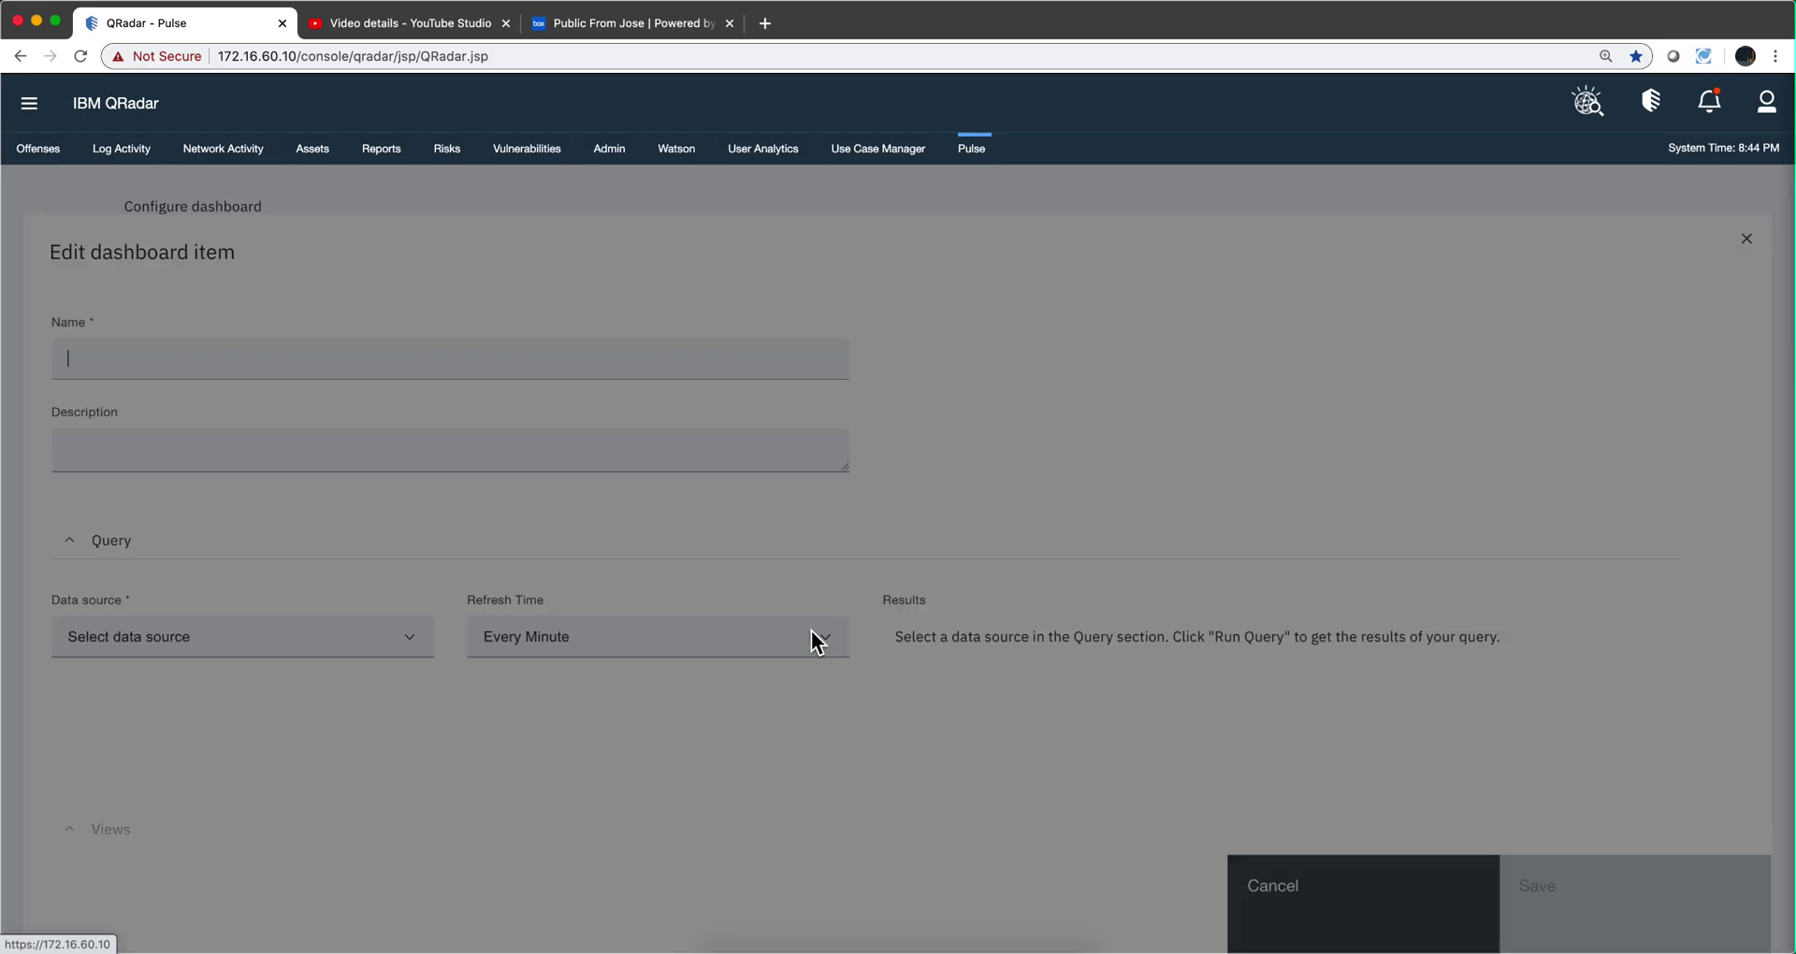
{"action": "scroll", "coordinate": [686, 565], "scroll_direction": "down", "scroll_amount": 5}
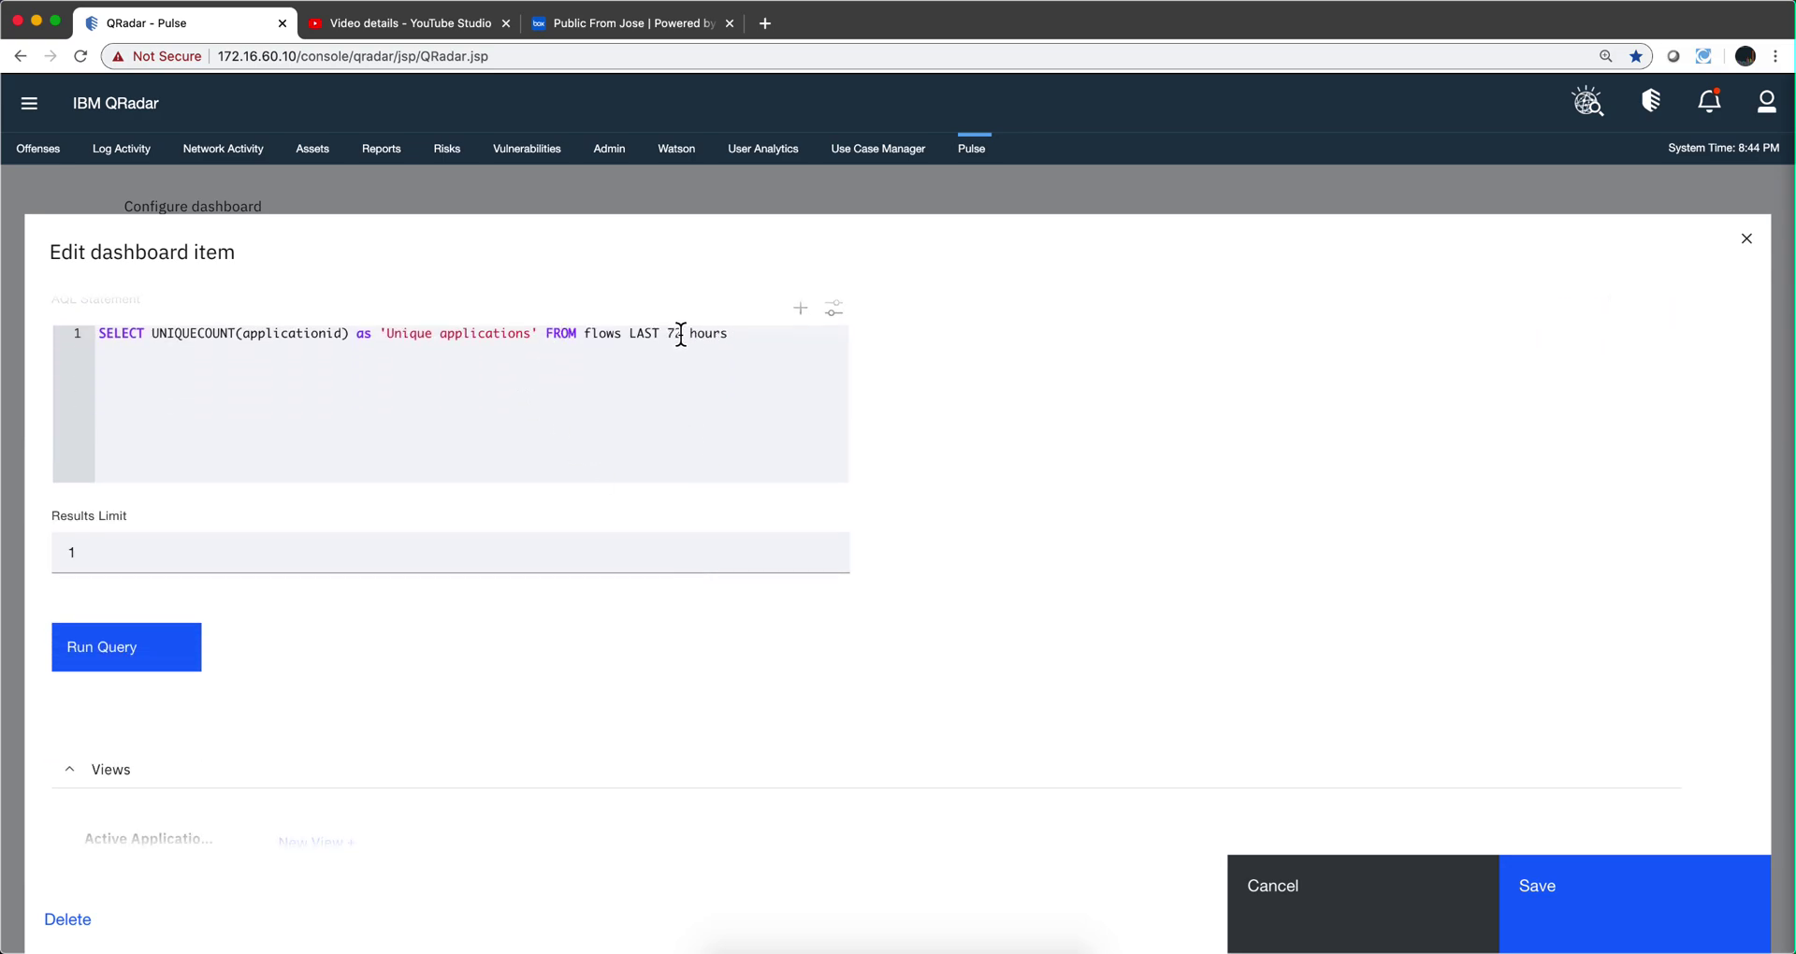
{"action": "left_click", "coordinate": [681, 334]}
{"action": "scroll", "coordinate": [361, 636], "scroll_direction": "down", "scroll_amount": 5}
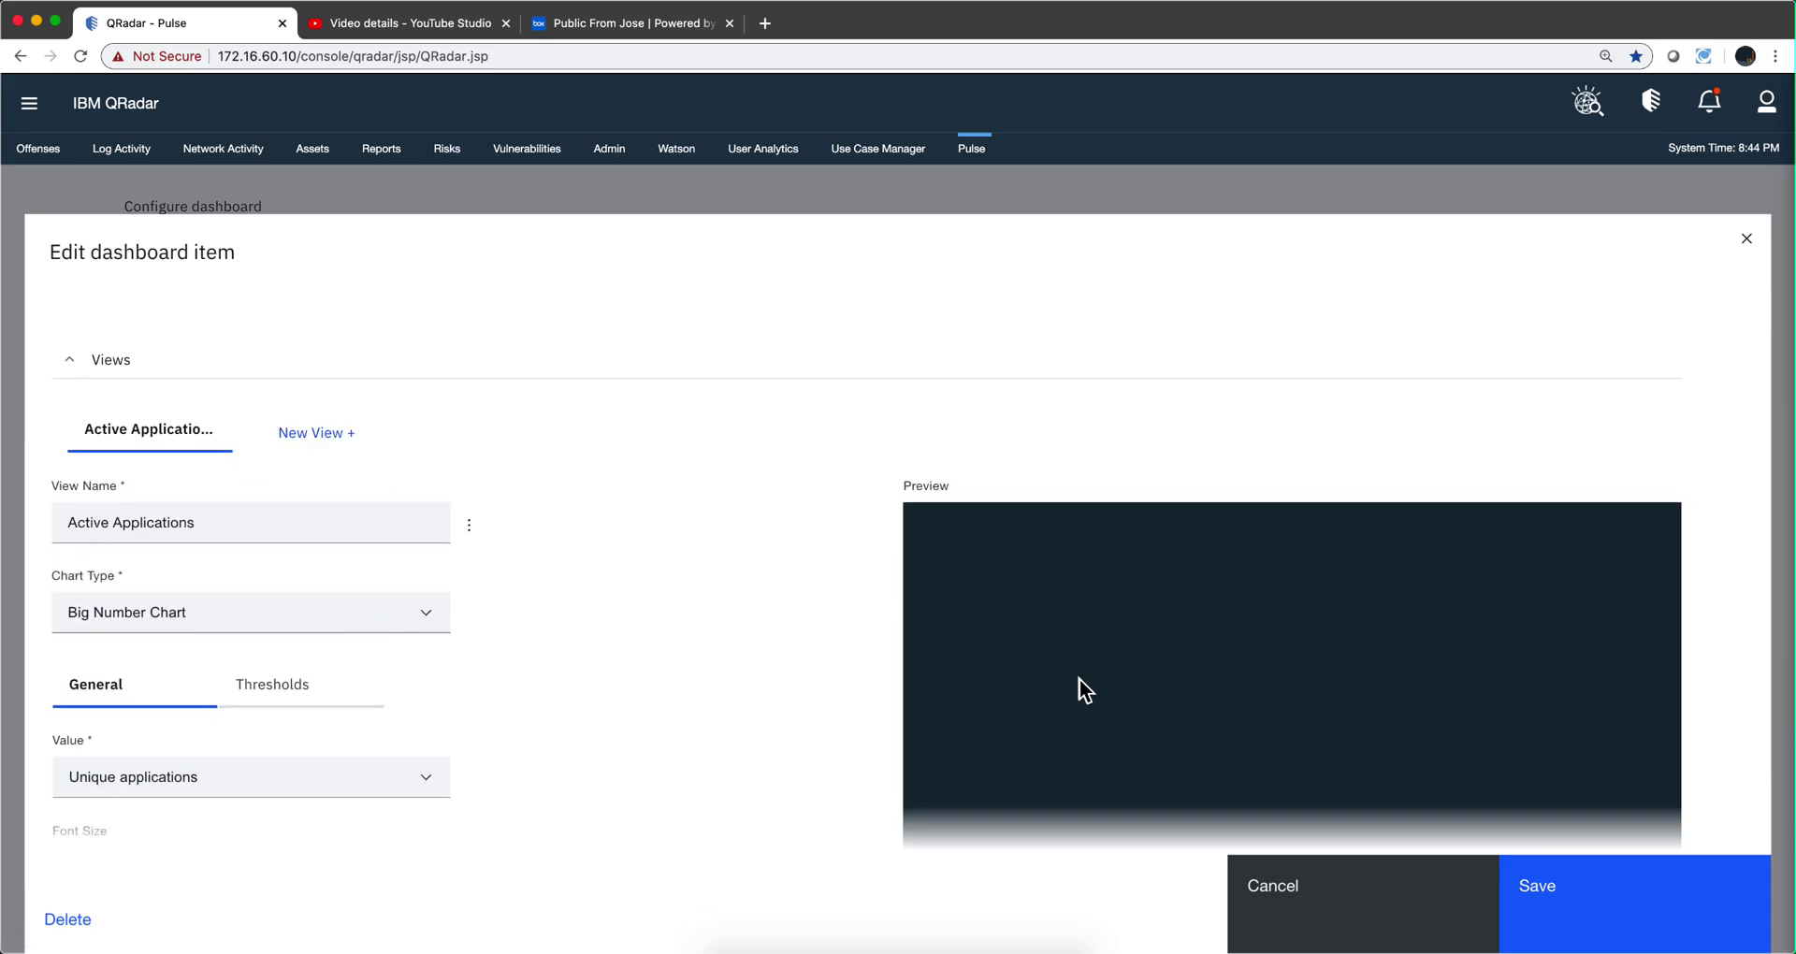
{"action": "left_click", "coordinate": [1318, 919]}
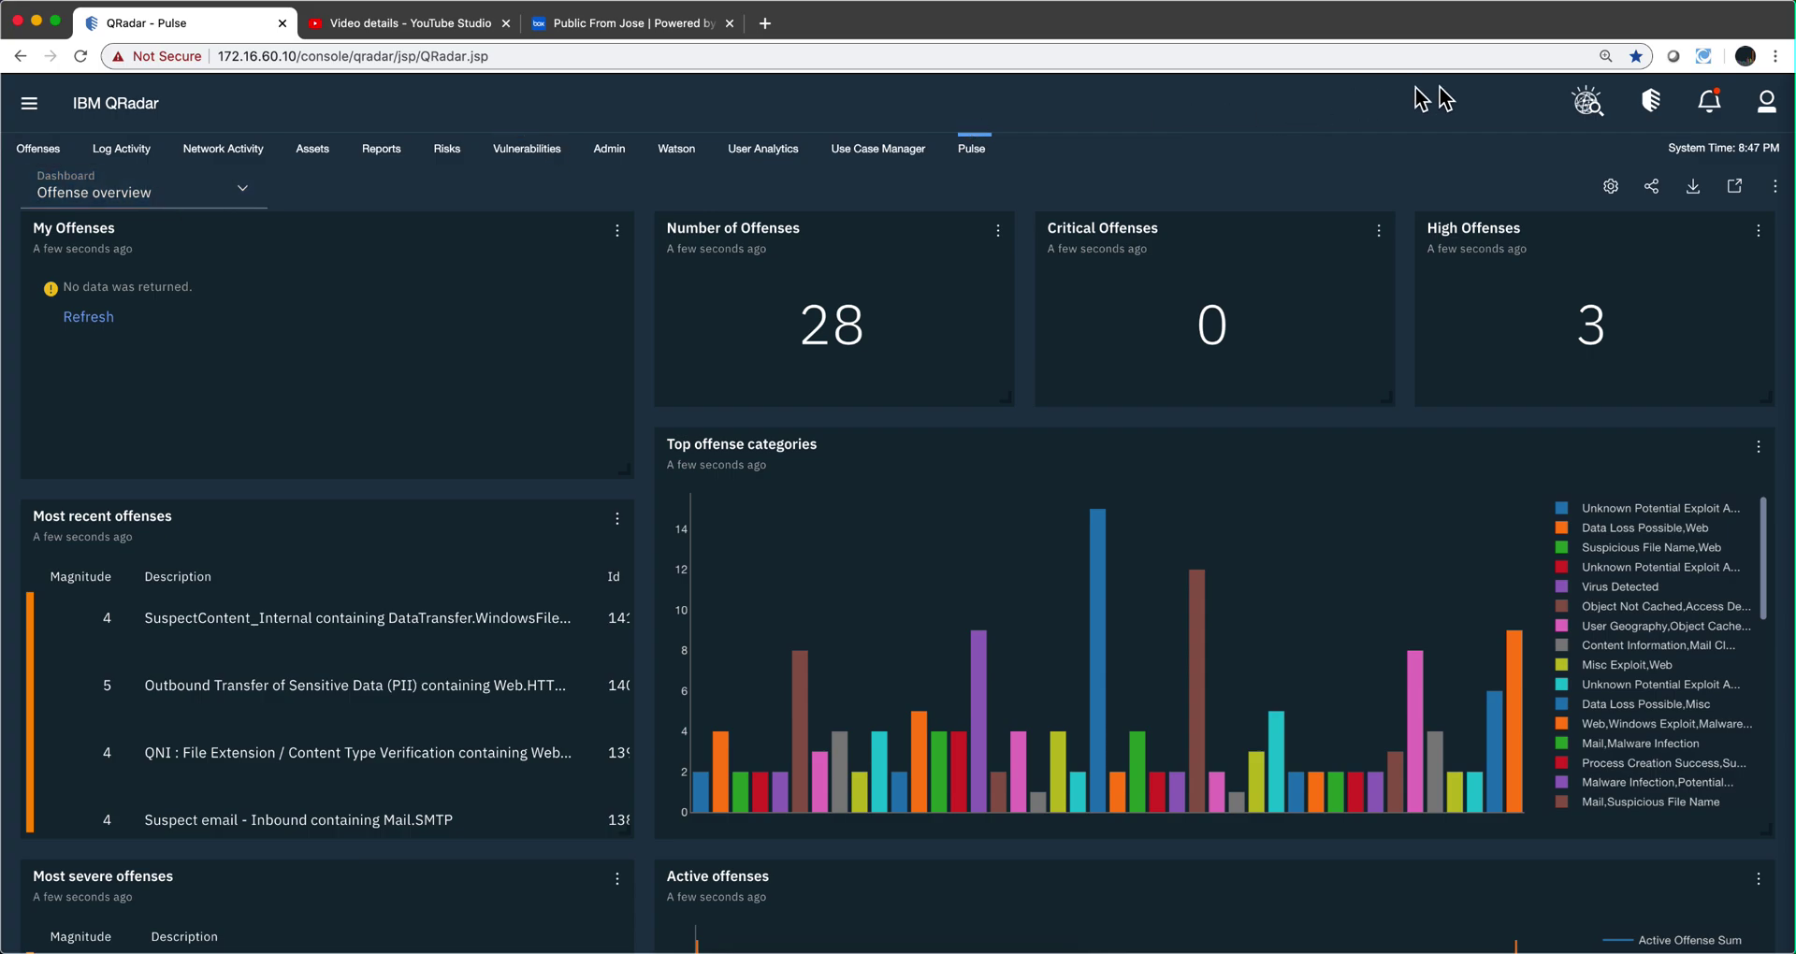
Open the Offense overview configuration and browse its 8 selected widgets, including Active Applications (Copy)
{"action": "scroll", "coordinate": [1083, 573], "scroll_direction": "down", "scroll_amount": 2}
{"action": "scroll", "coordinate": [1083, 573], "scroll_direction": "down", "scroll_amount": 2}
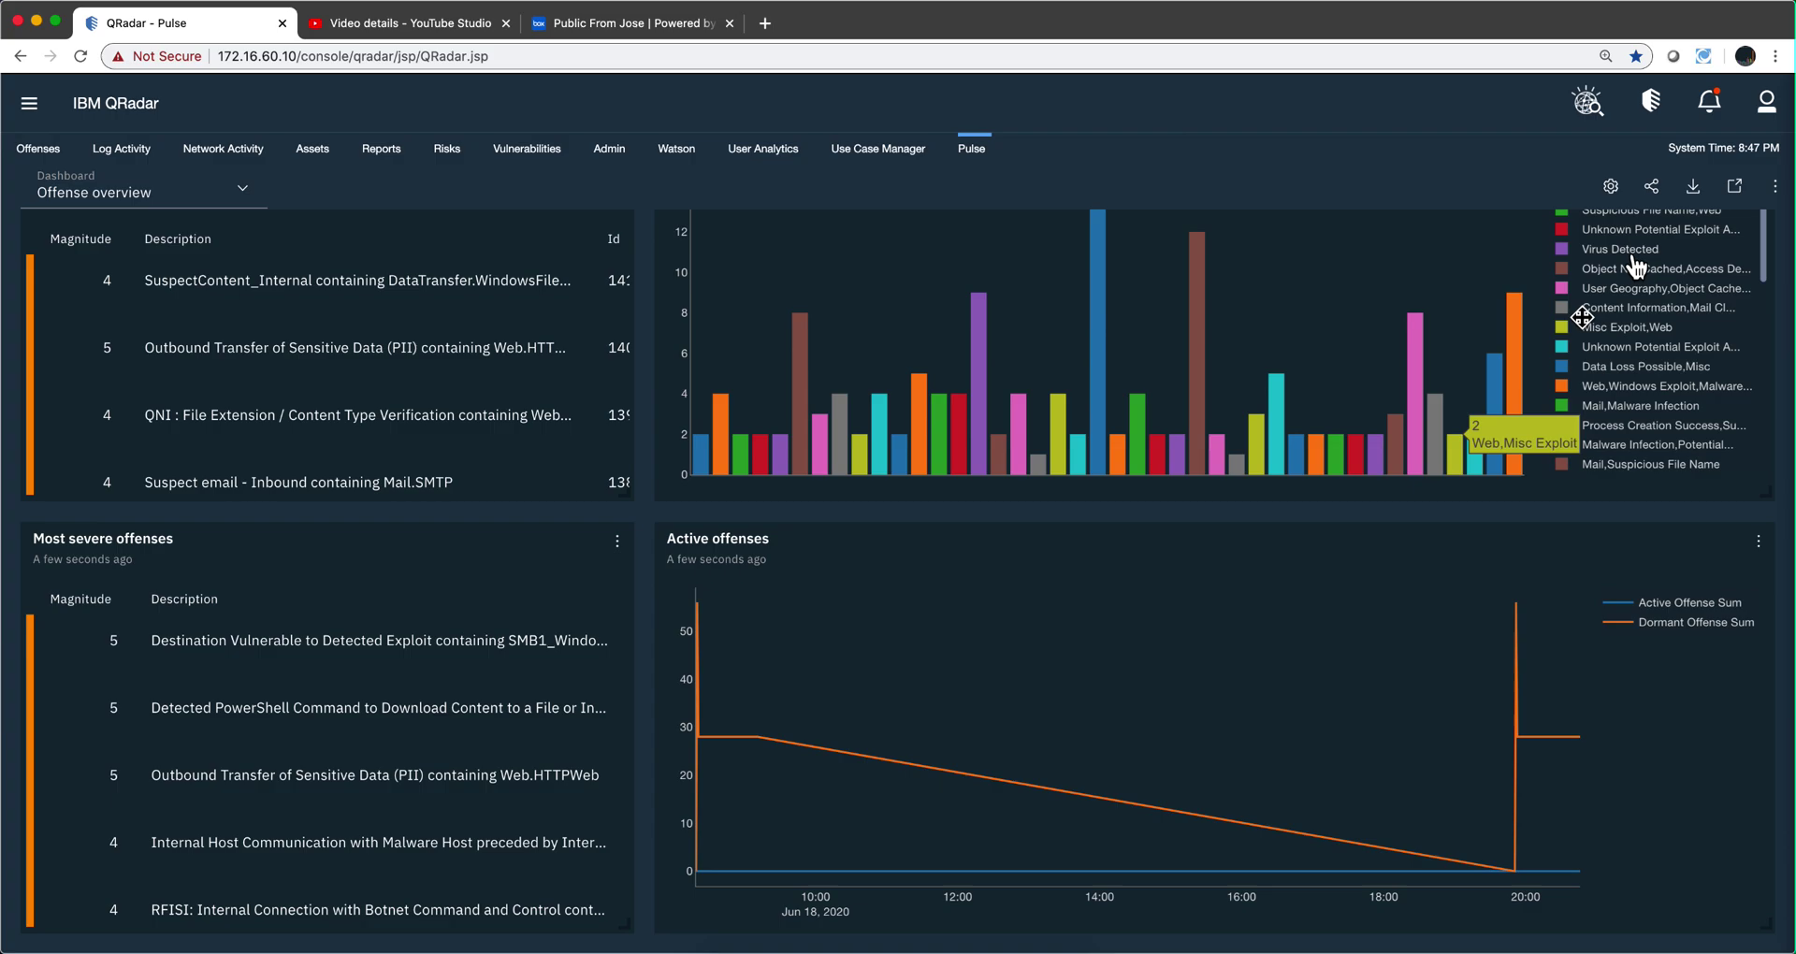
{"action": "left_click", "coordinate": [1614, 194]}
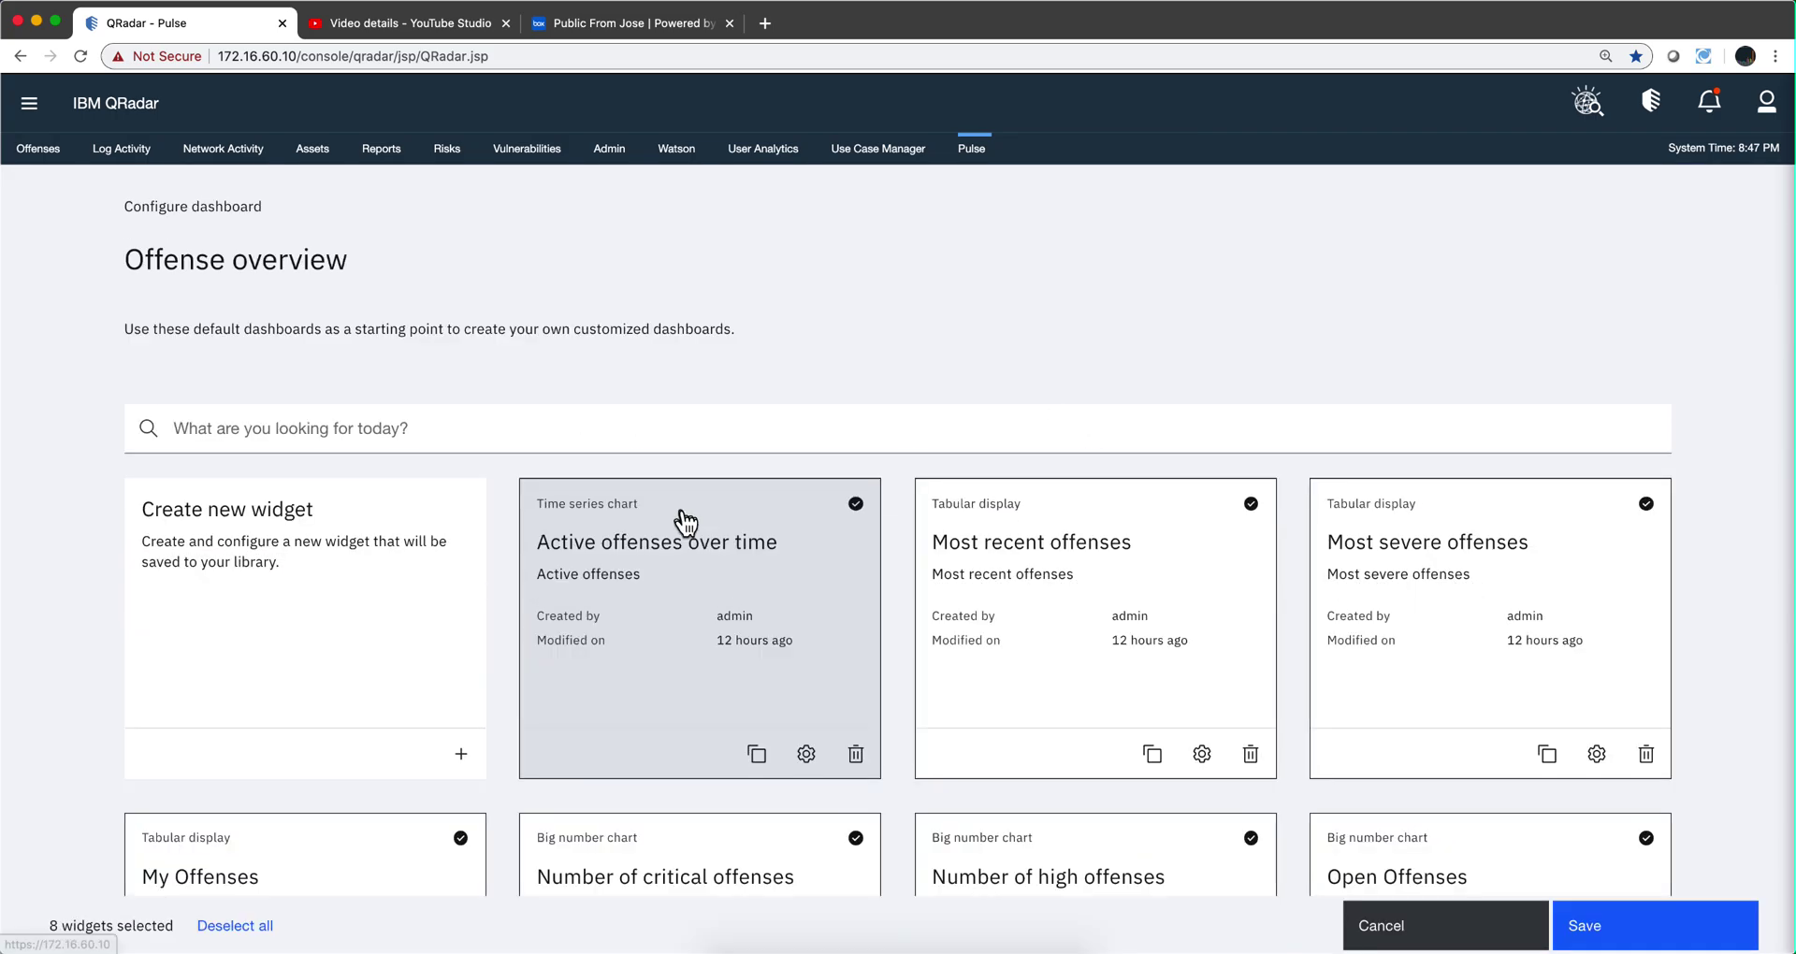
{"action": "scroll", "coordinate": [683, 521], "scroll_direction": "down", "scroll_amount": 1}
{"action": "scroll", "coordinate": [684, 521], "scroll_direction": "down", "scroll_amount": 2}
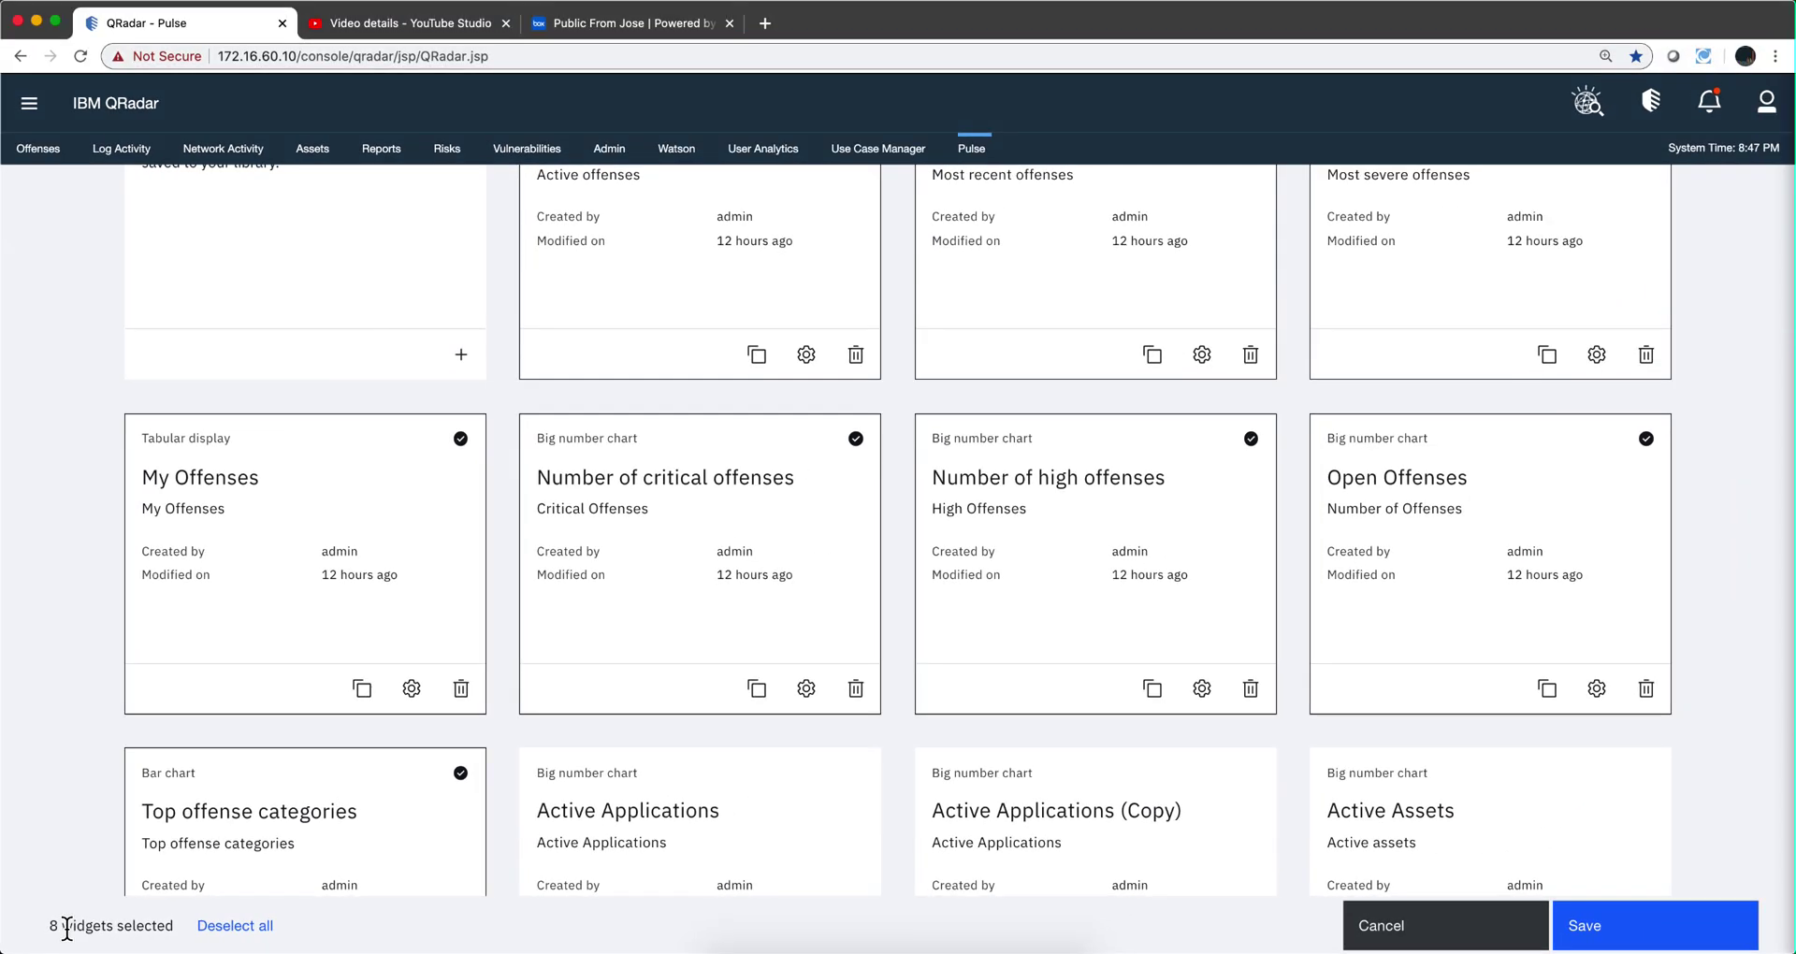
{"action": "scroll", "coordinate": [397, 692], "scroll_direction": "down", "scroll_amount": 1}
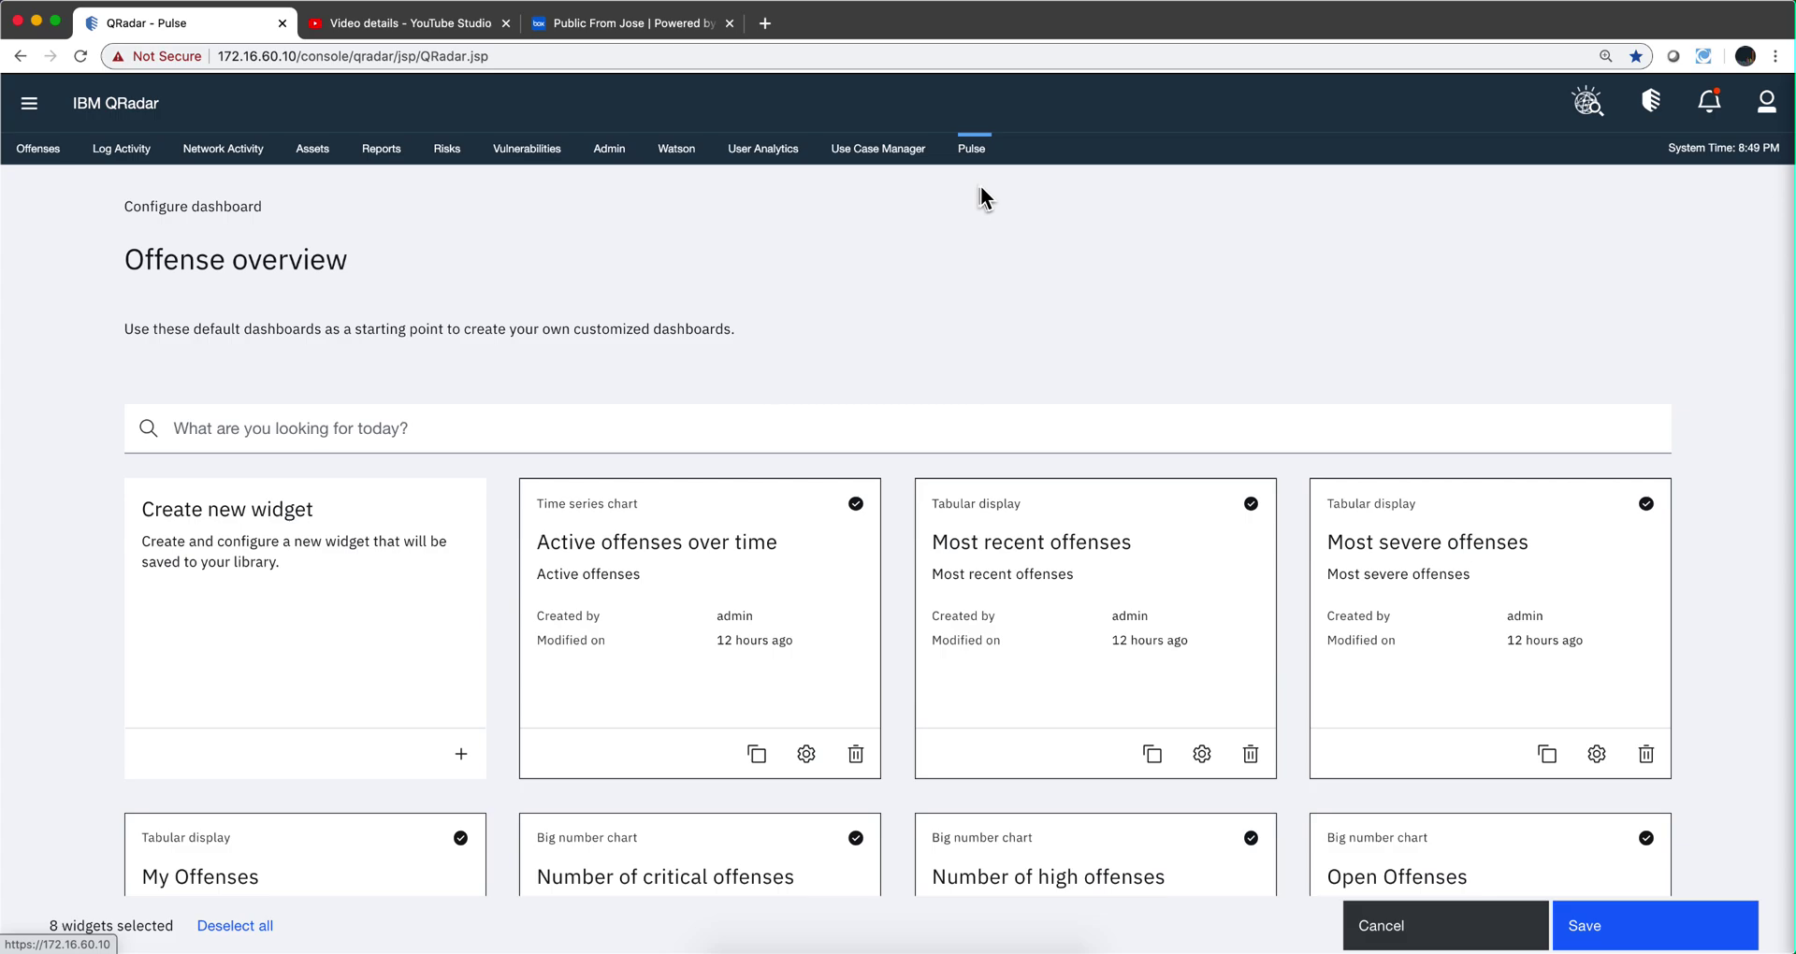
Back on the live Offense overview dashboard, remove the Active offenses widget
{"action": "left_click", "coordinate": [965, 151]}
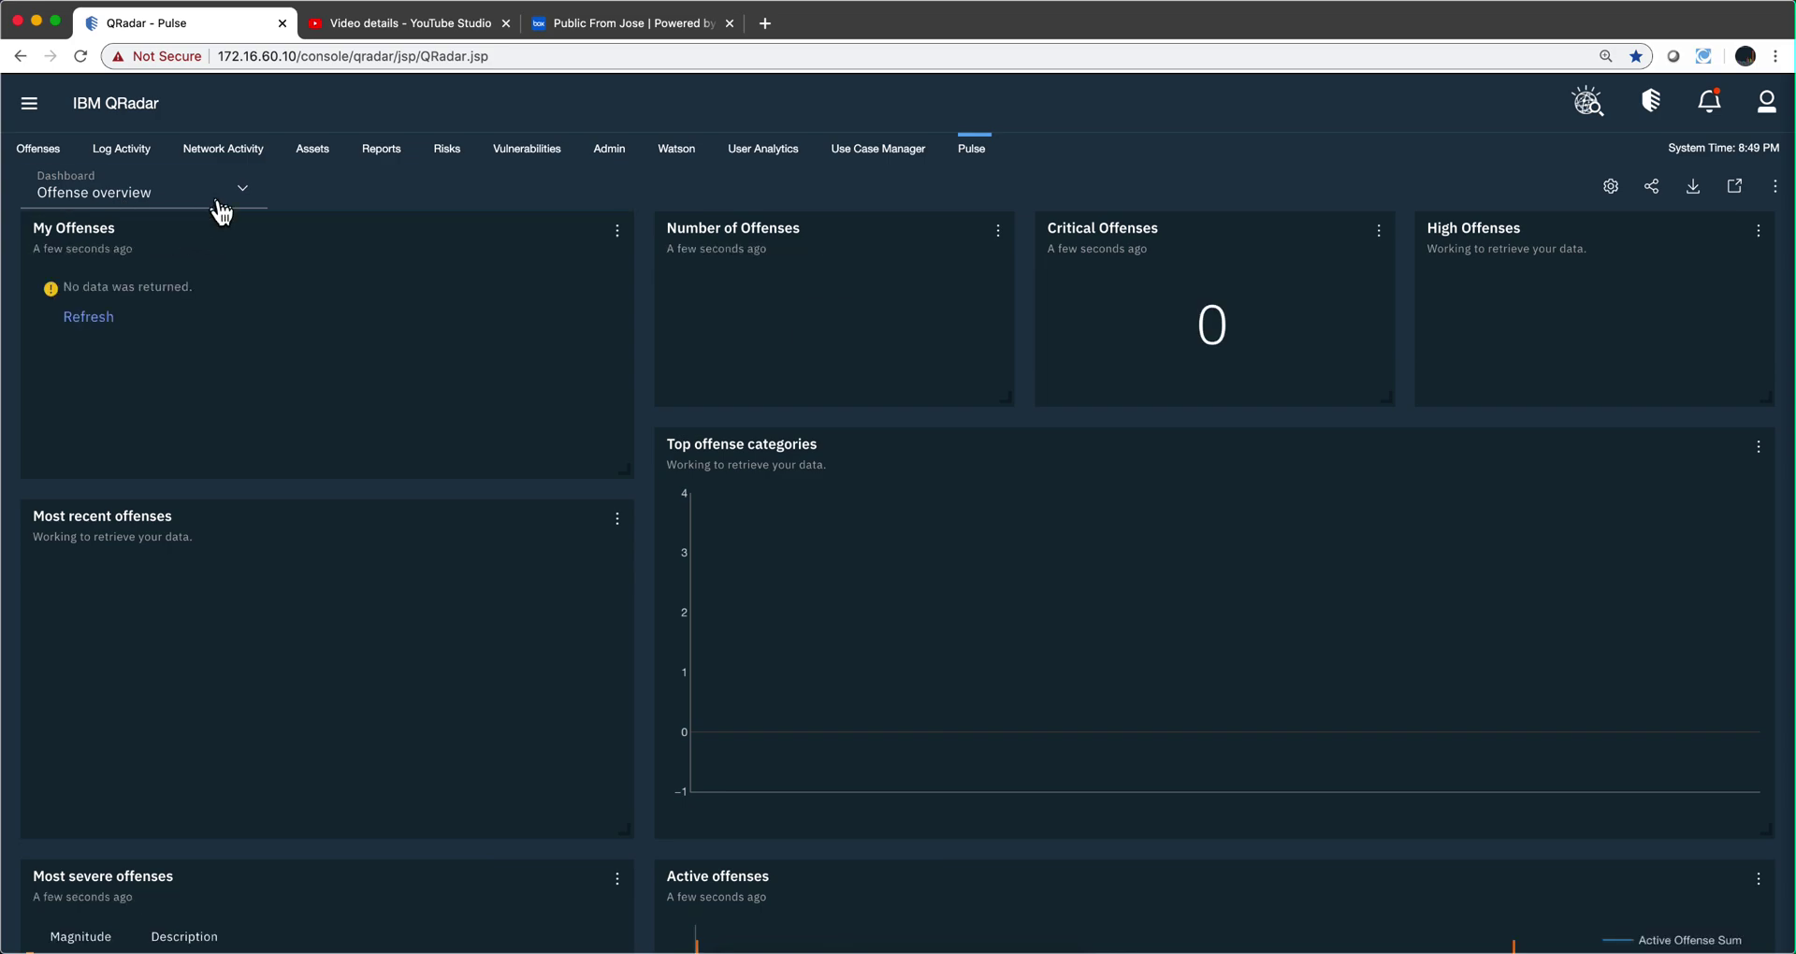
{"action": "scroll", "coordinate": [946, 502], "scroll_direction": "down", "scroll_amount": 4}
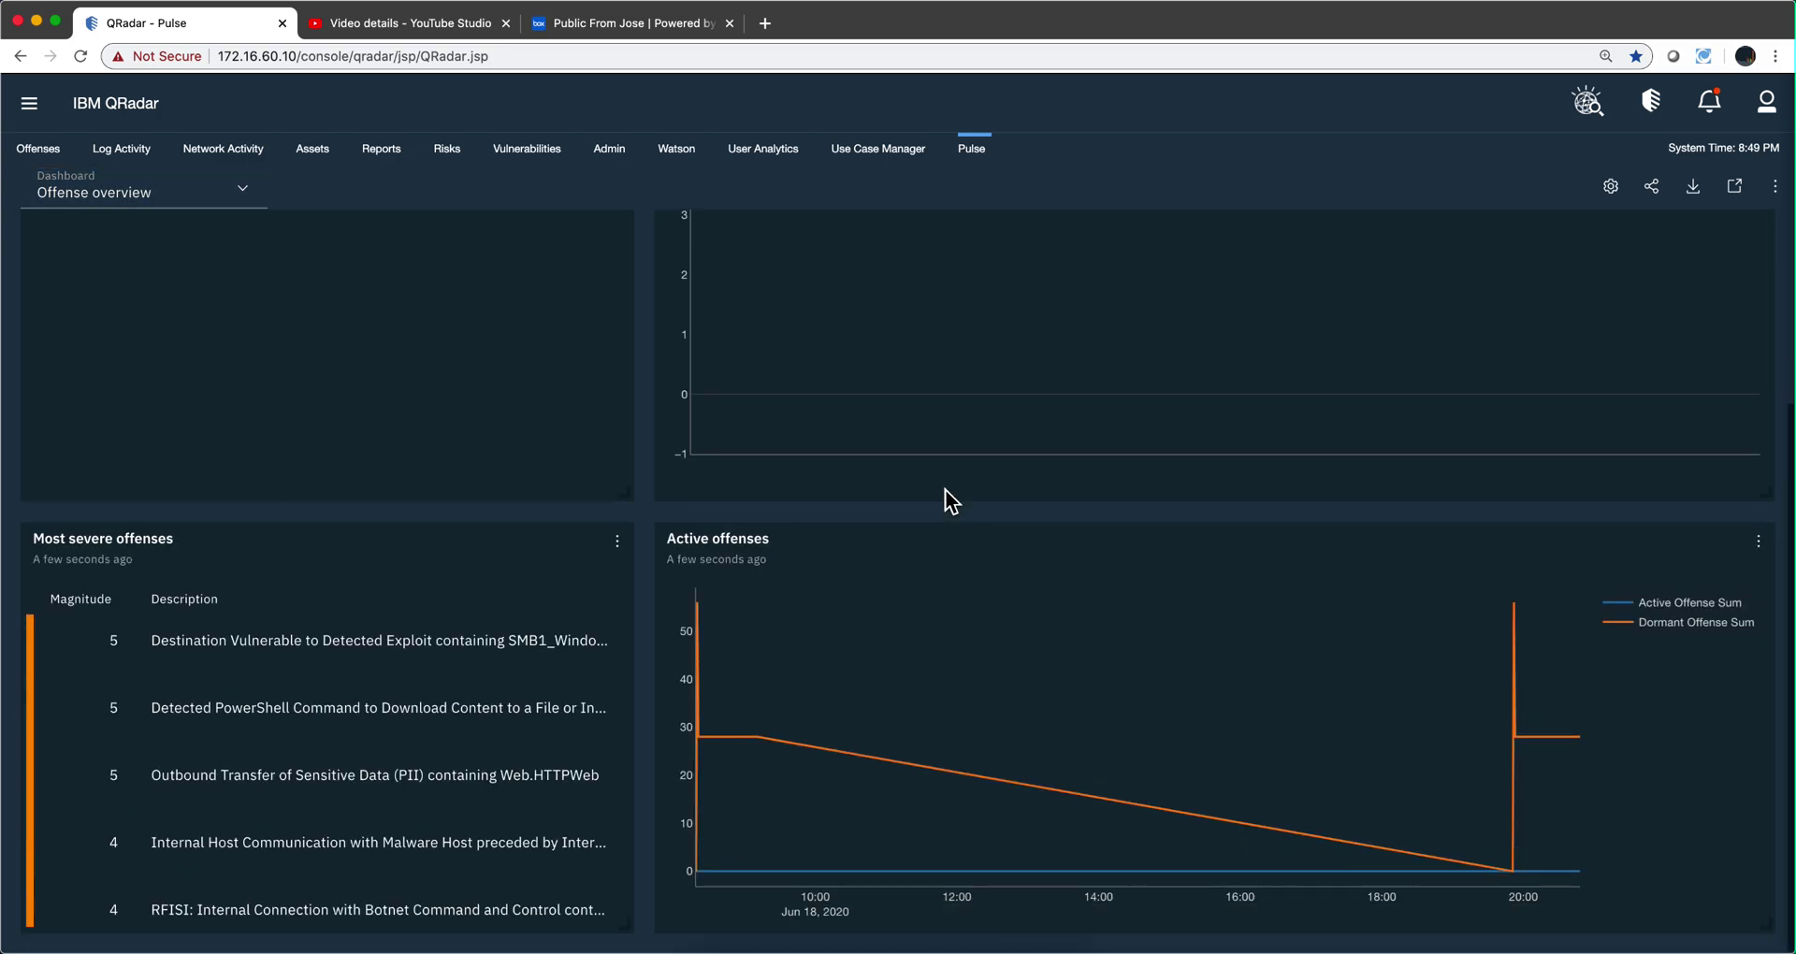
{"action": "left_click", "coordinate": [1758, 542]}
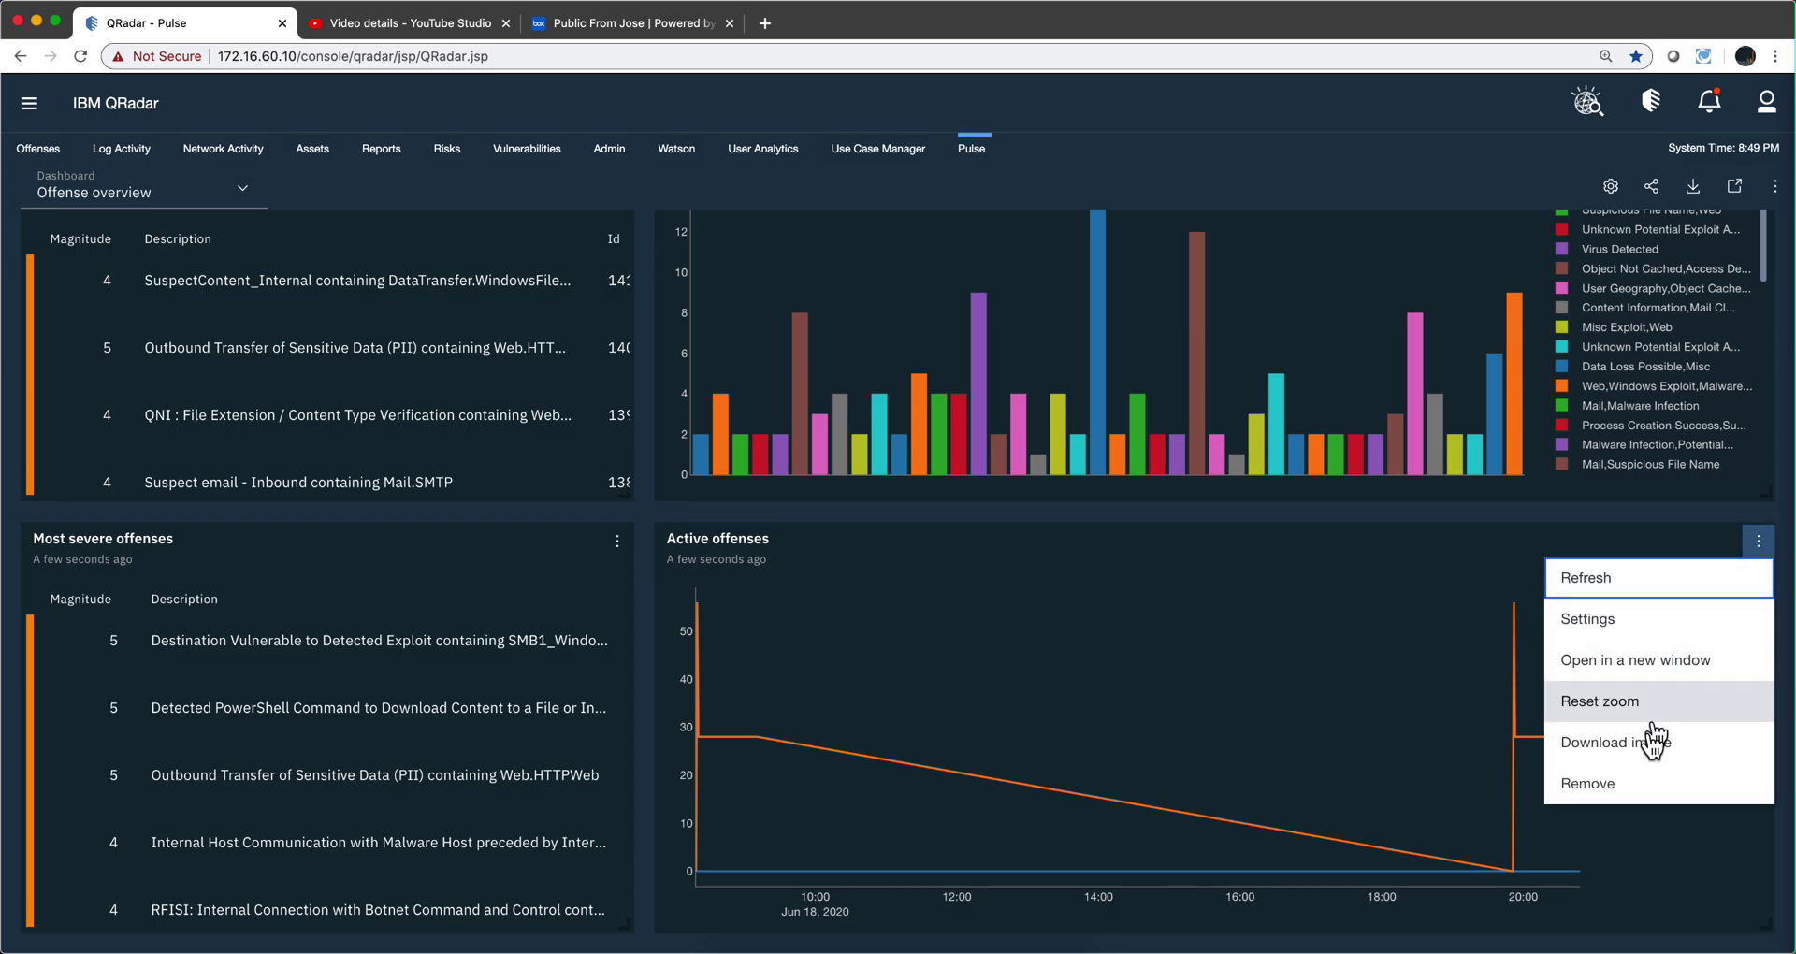
{"action": "left_click", "coordinate": [1626, 783]}
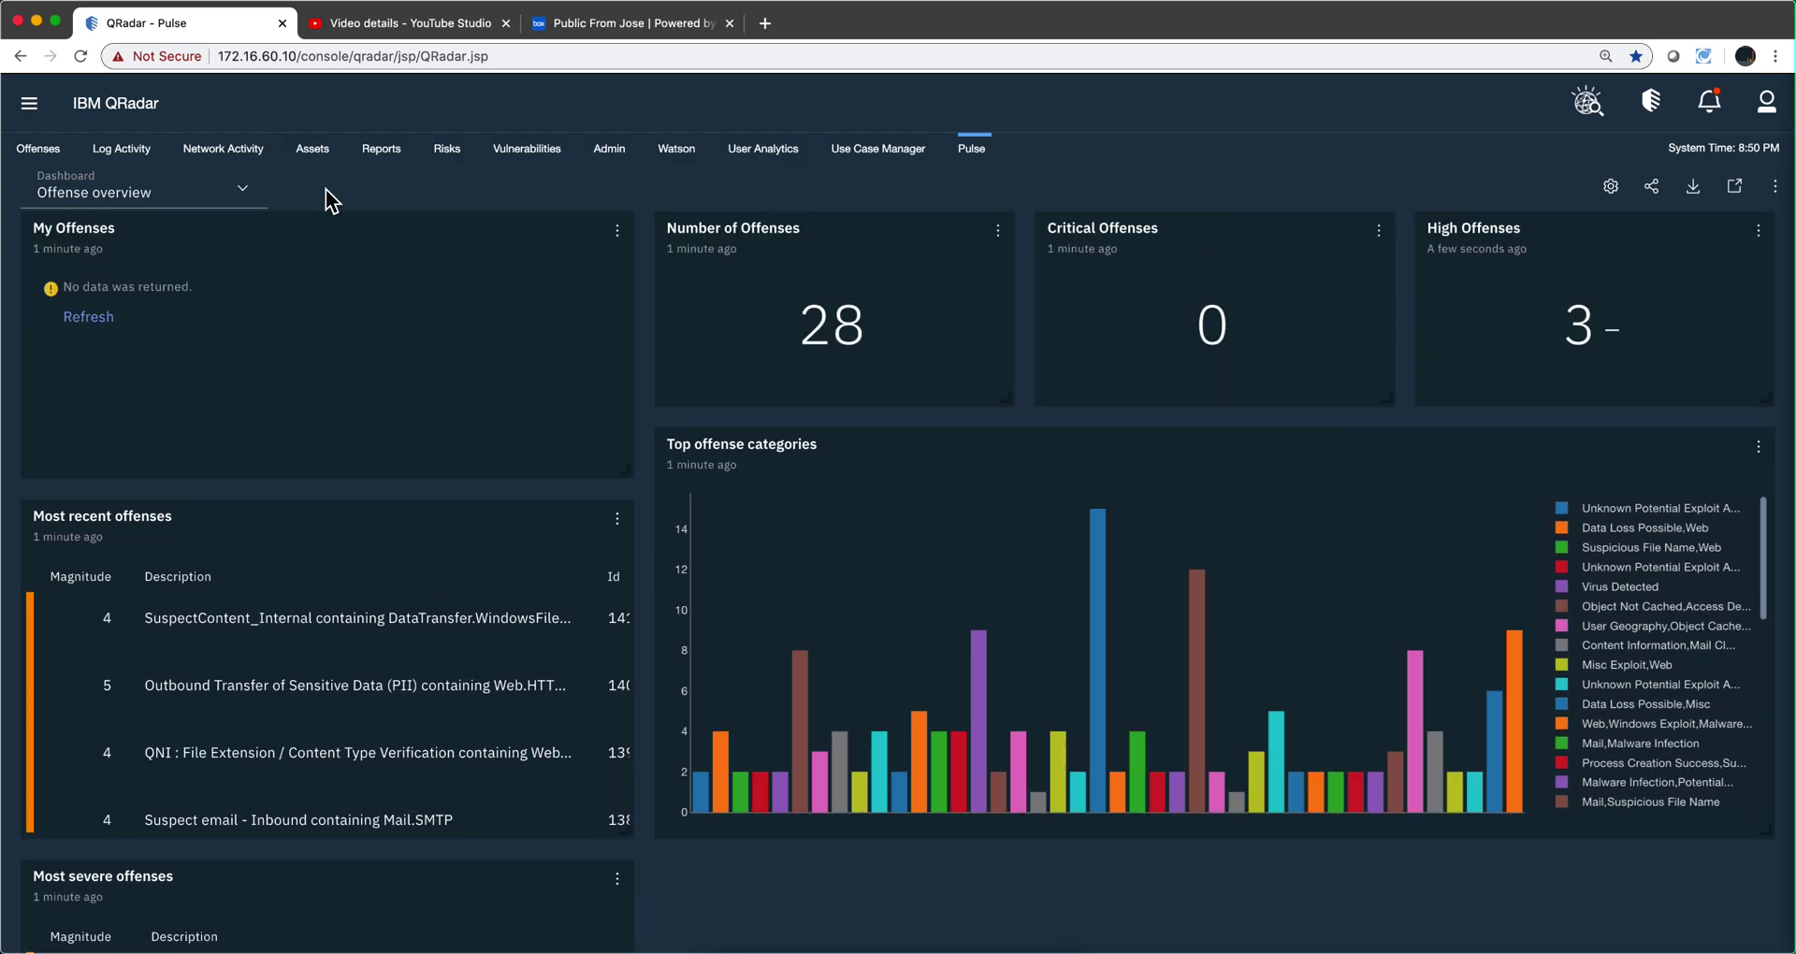
Switch to the Summary view dashboard and open its configuration with 10 widgets selected
{"action": "left_click", "coordinate": [254, 193]}
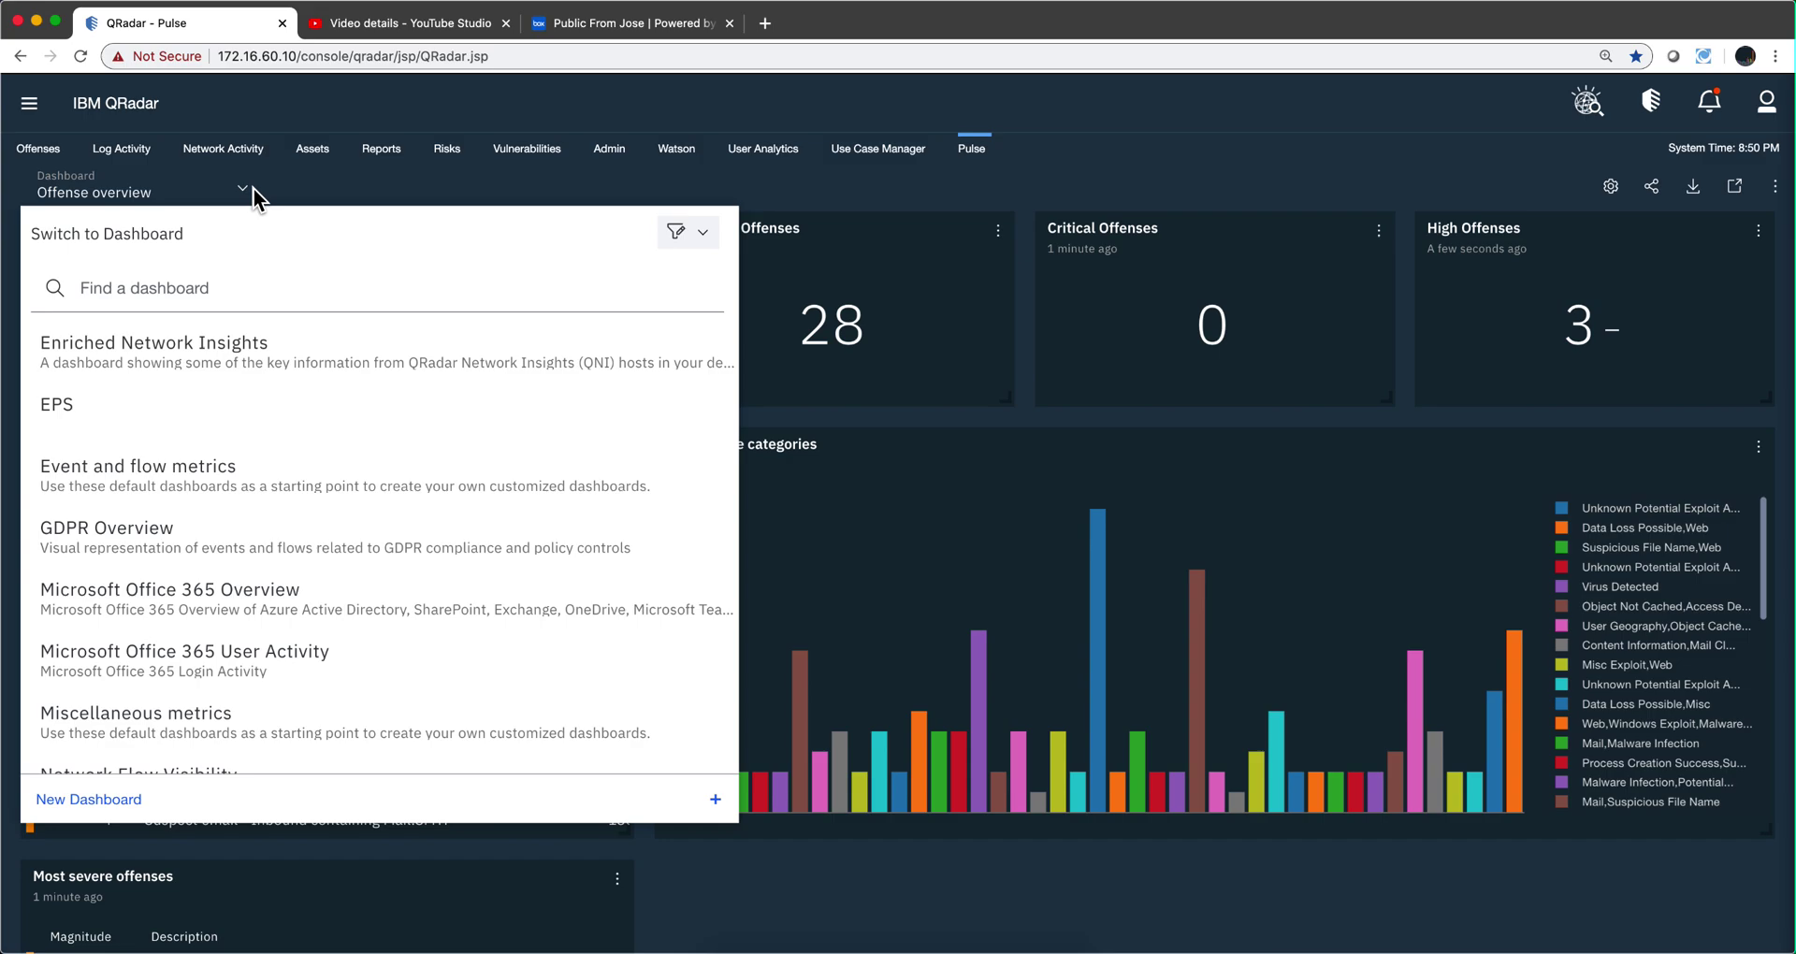
{"action": "scroll", "coordinate": [266, 393], "scroll_direction": "down", "scroll_amount": 1}
{"action": "scroll", "coordinate": [265, 393], "scroll_direction": "down", "scroll_amount": 5}
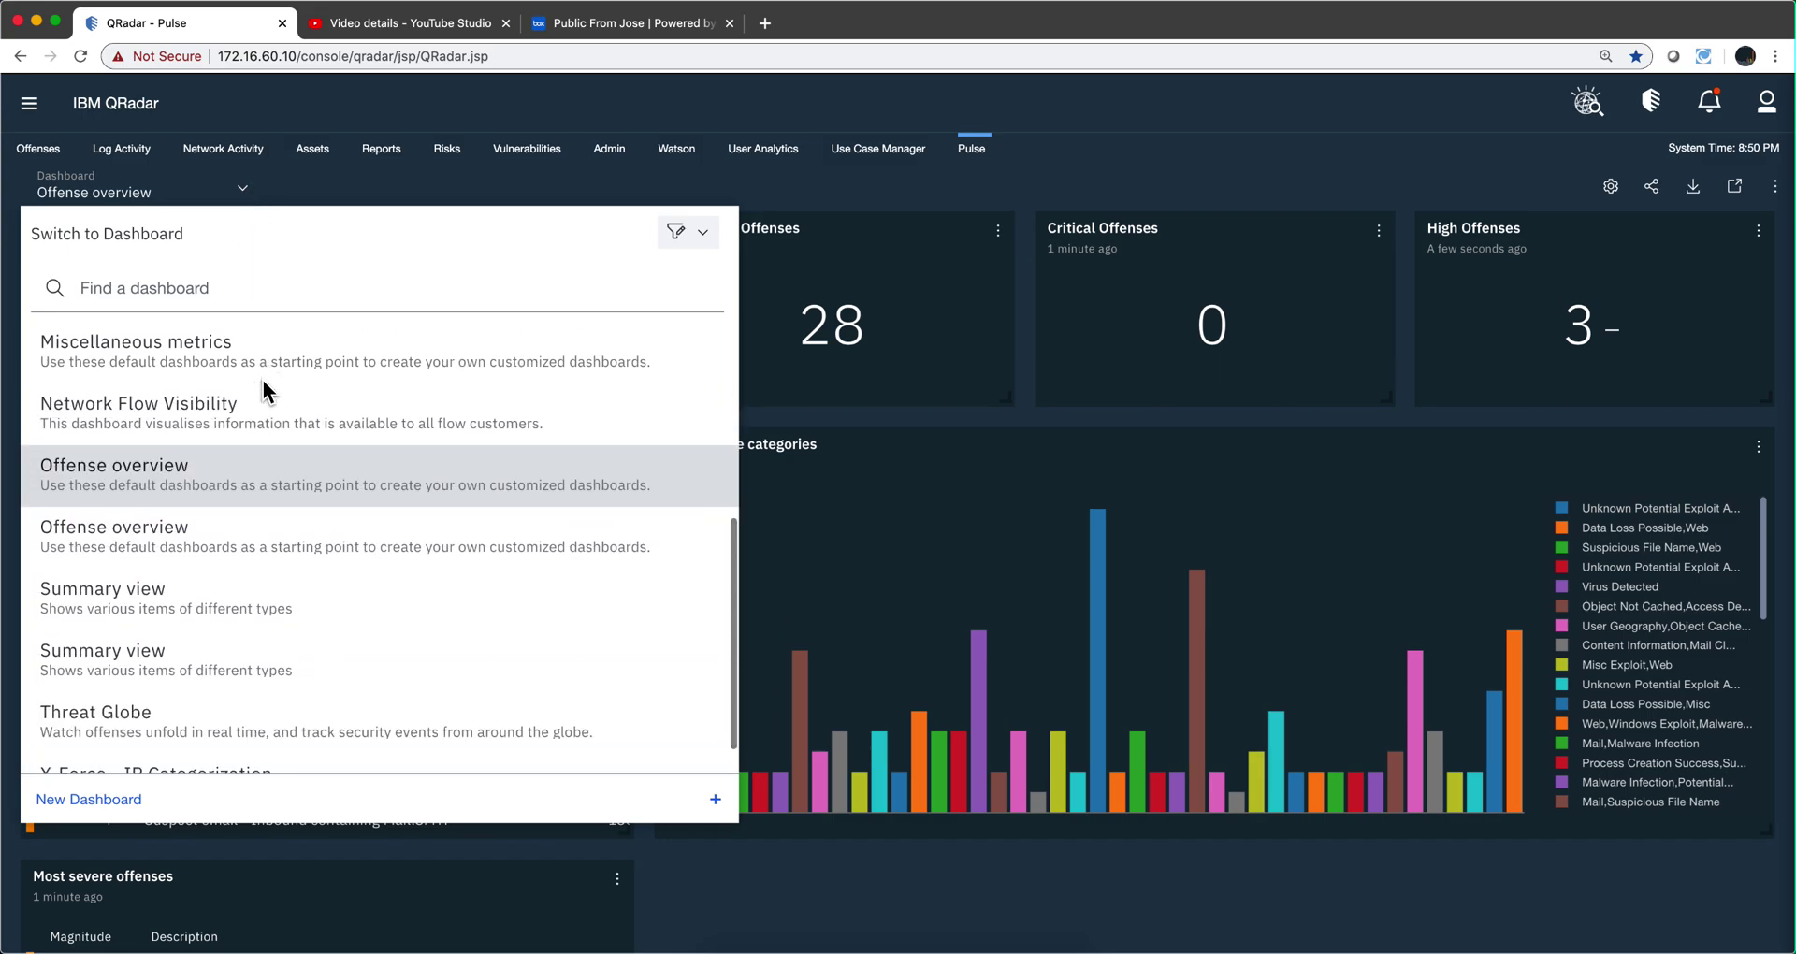
{"action": "left_click", "coordinate": [145, 593]}
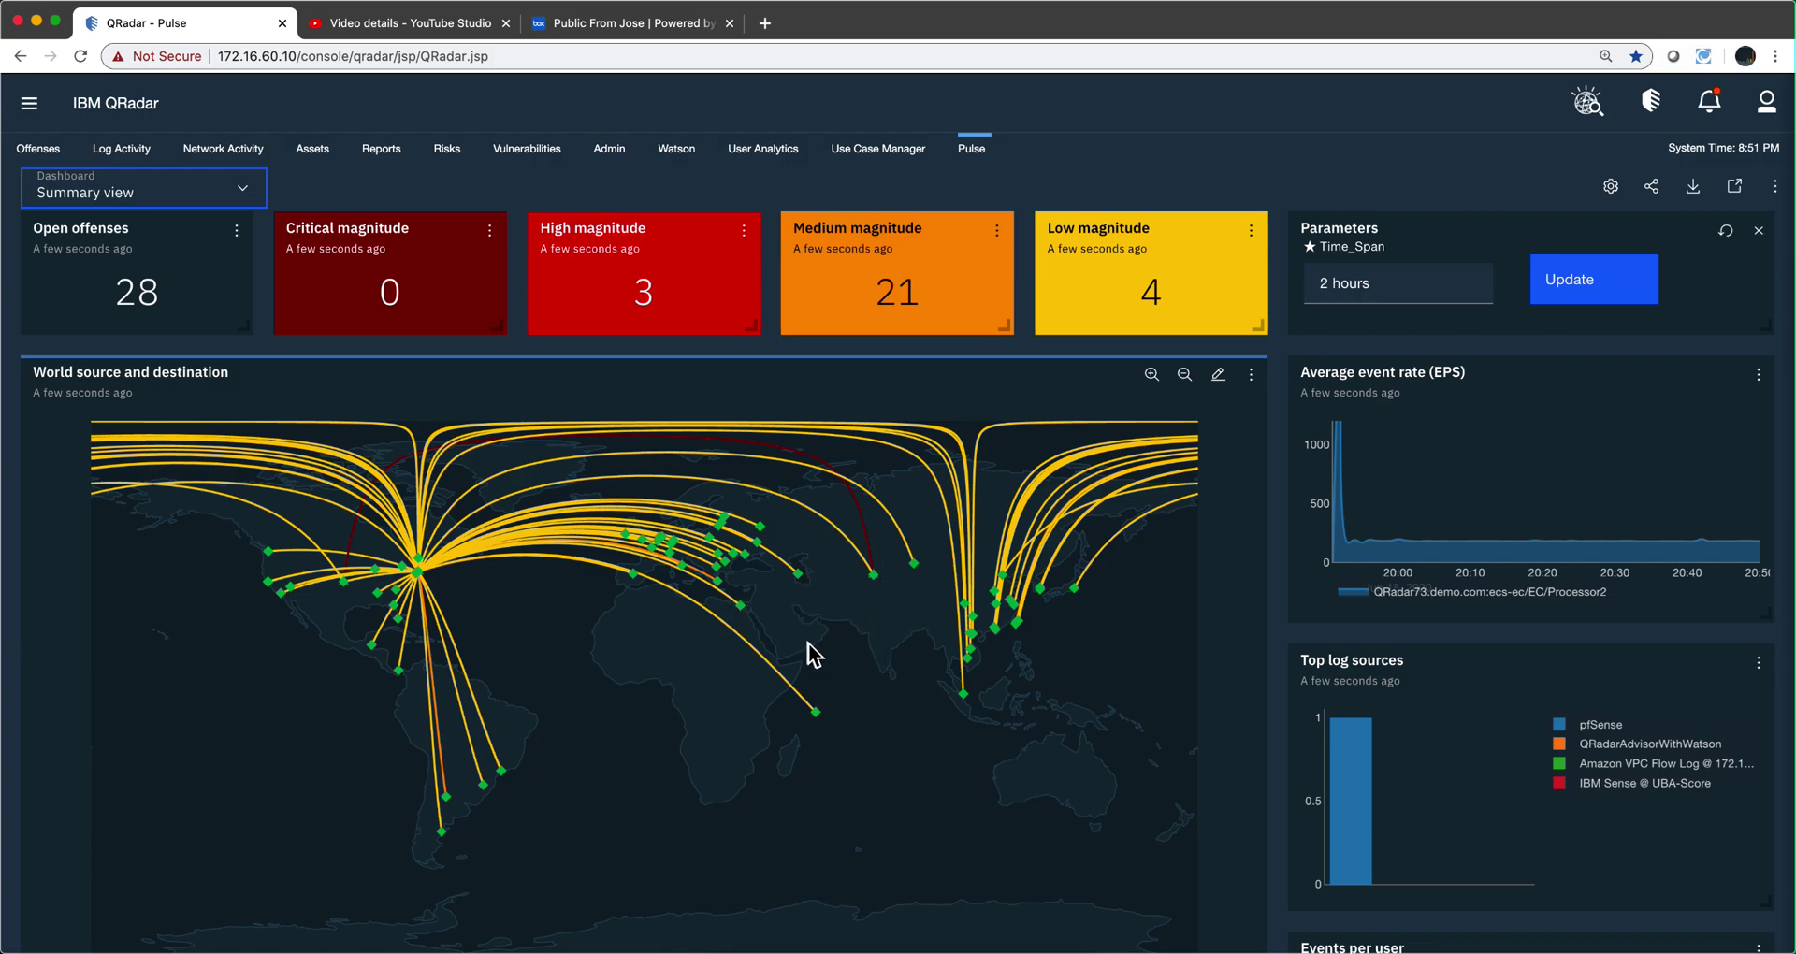
{"action": "scroll", "coordinate": [808, 642], "scroll_direction": "down", "scroll_amount": 5}
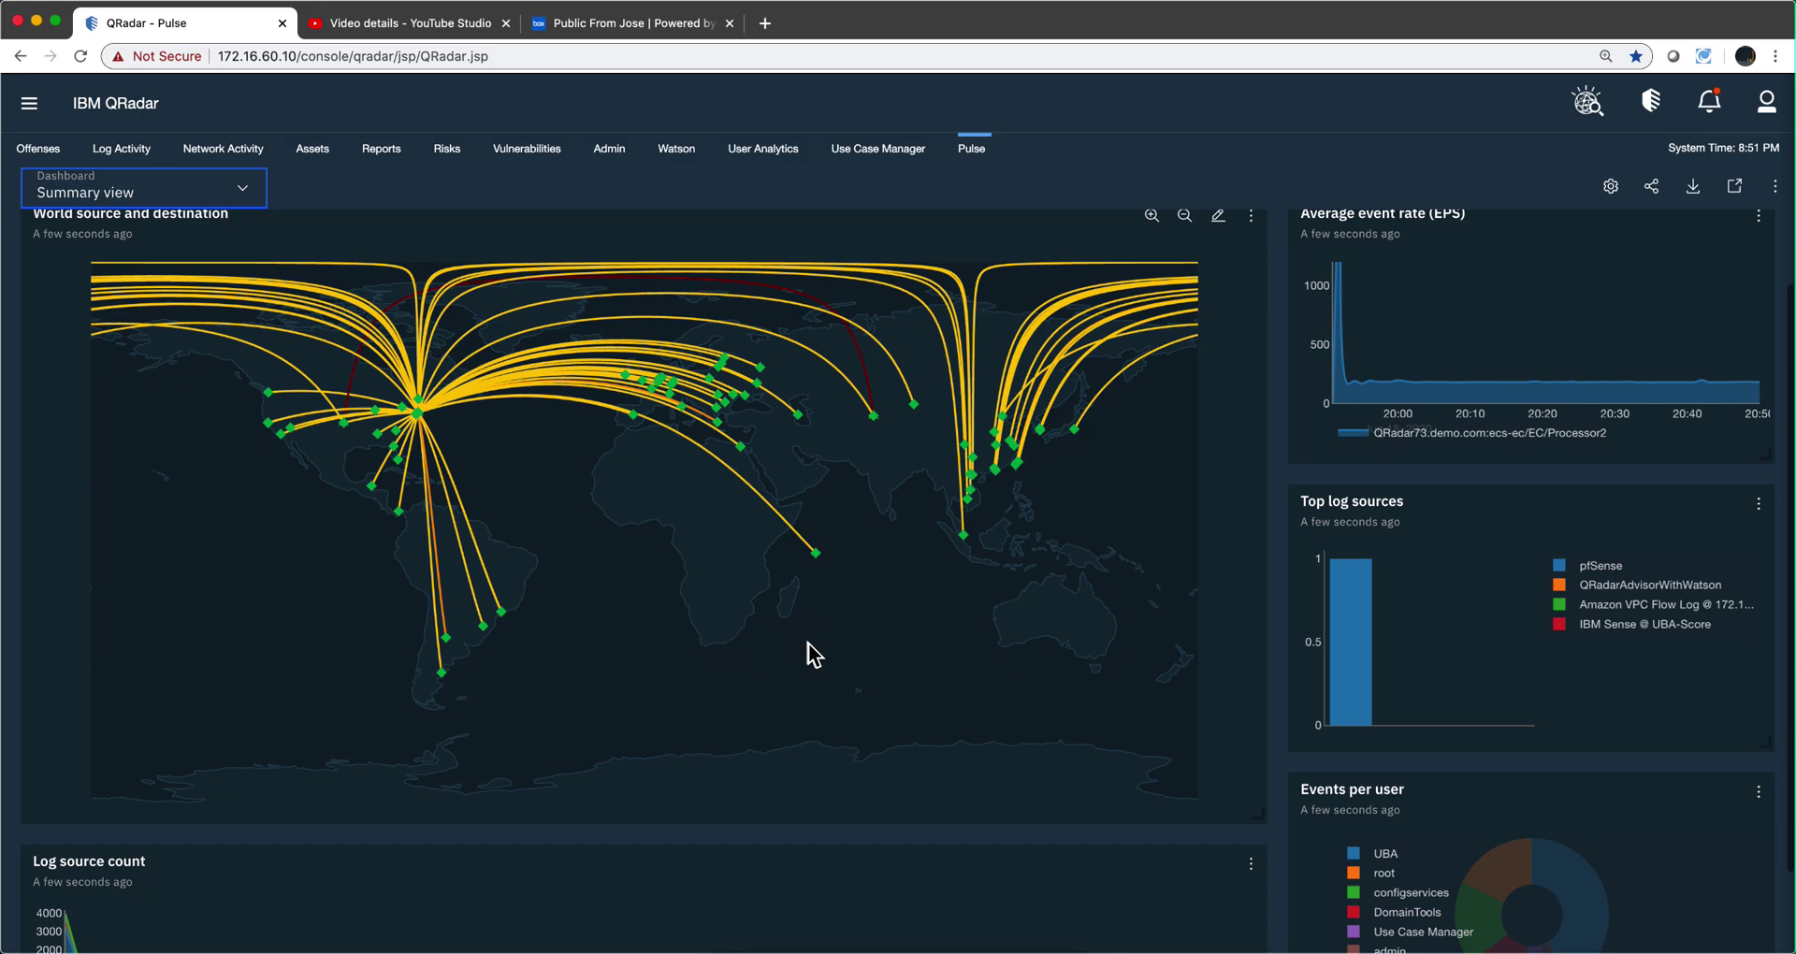
{"action": "scroll", "coordinate": [808, 643], "scroll_direction": "up", "scroll_amount": 5}
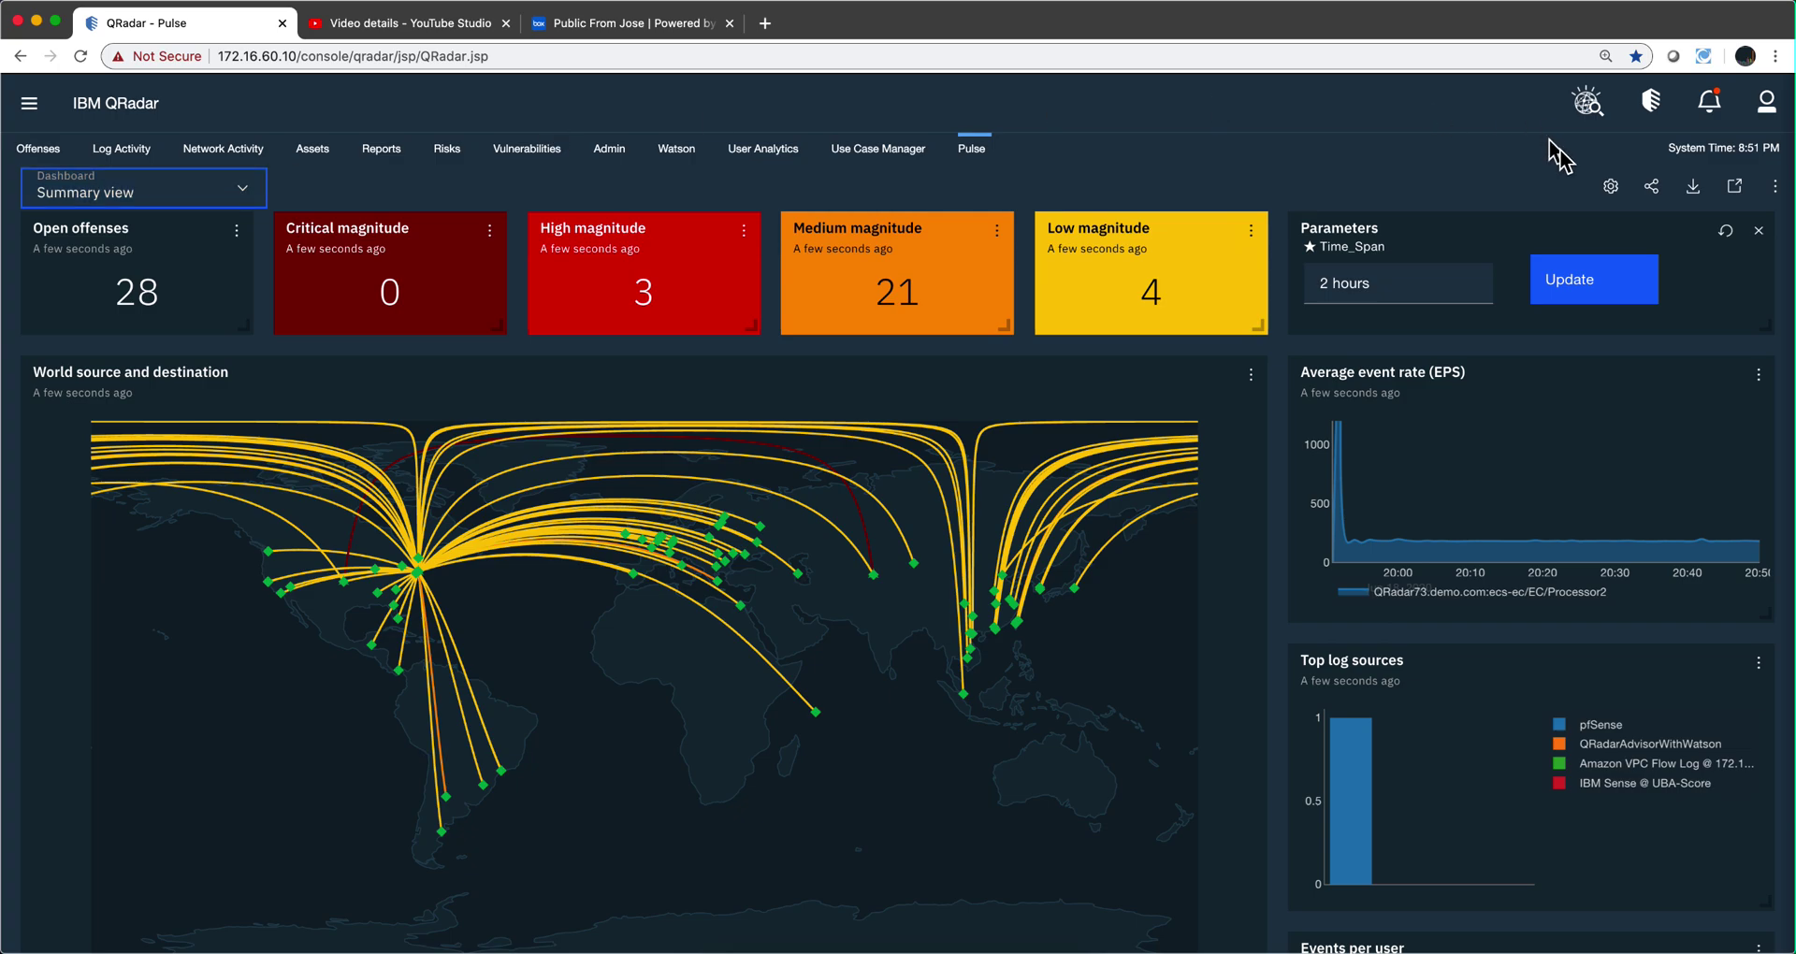
{"action": "left_click", "coordinate": [1611, 187]}
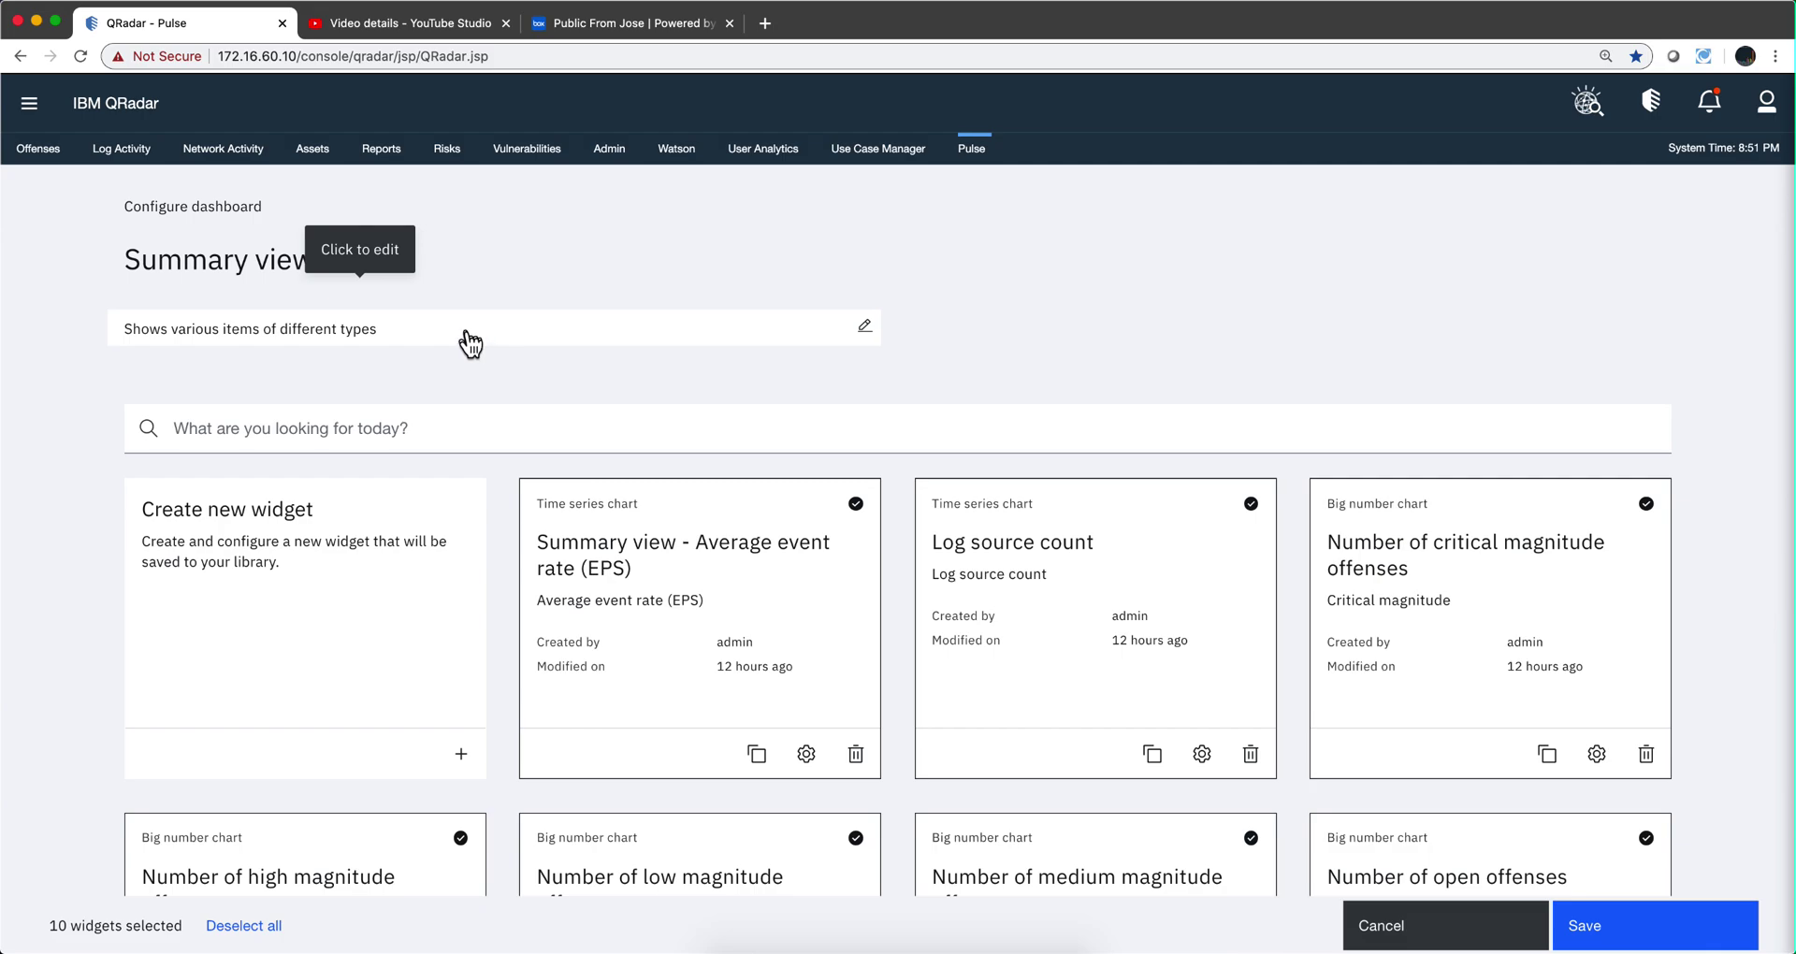
{"action": "left_click", "coordinate": [251, 529]}
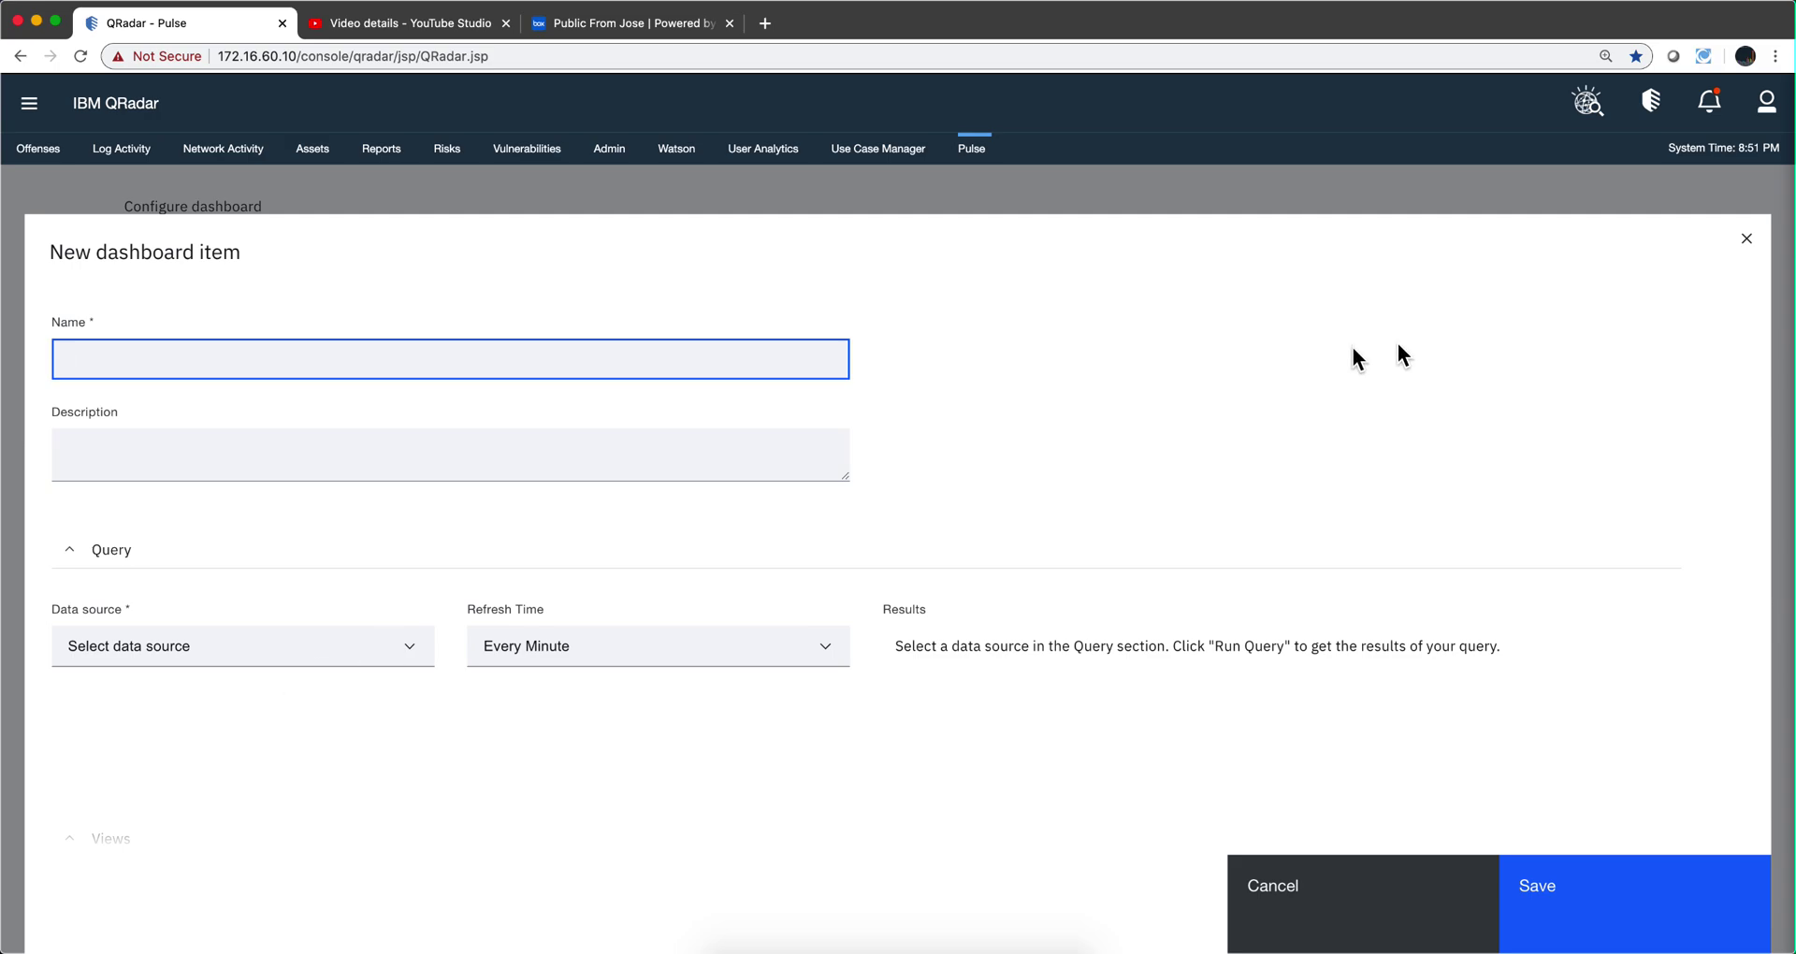
{"action": "left_click", "coordinate": [1747, 248]}
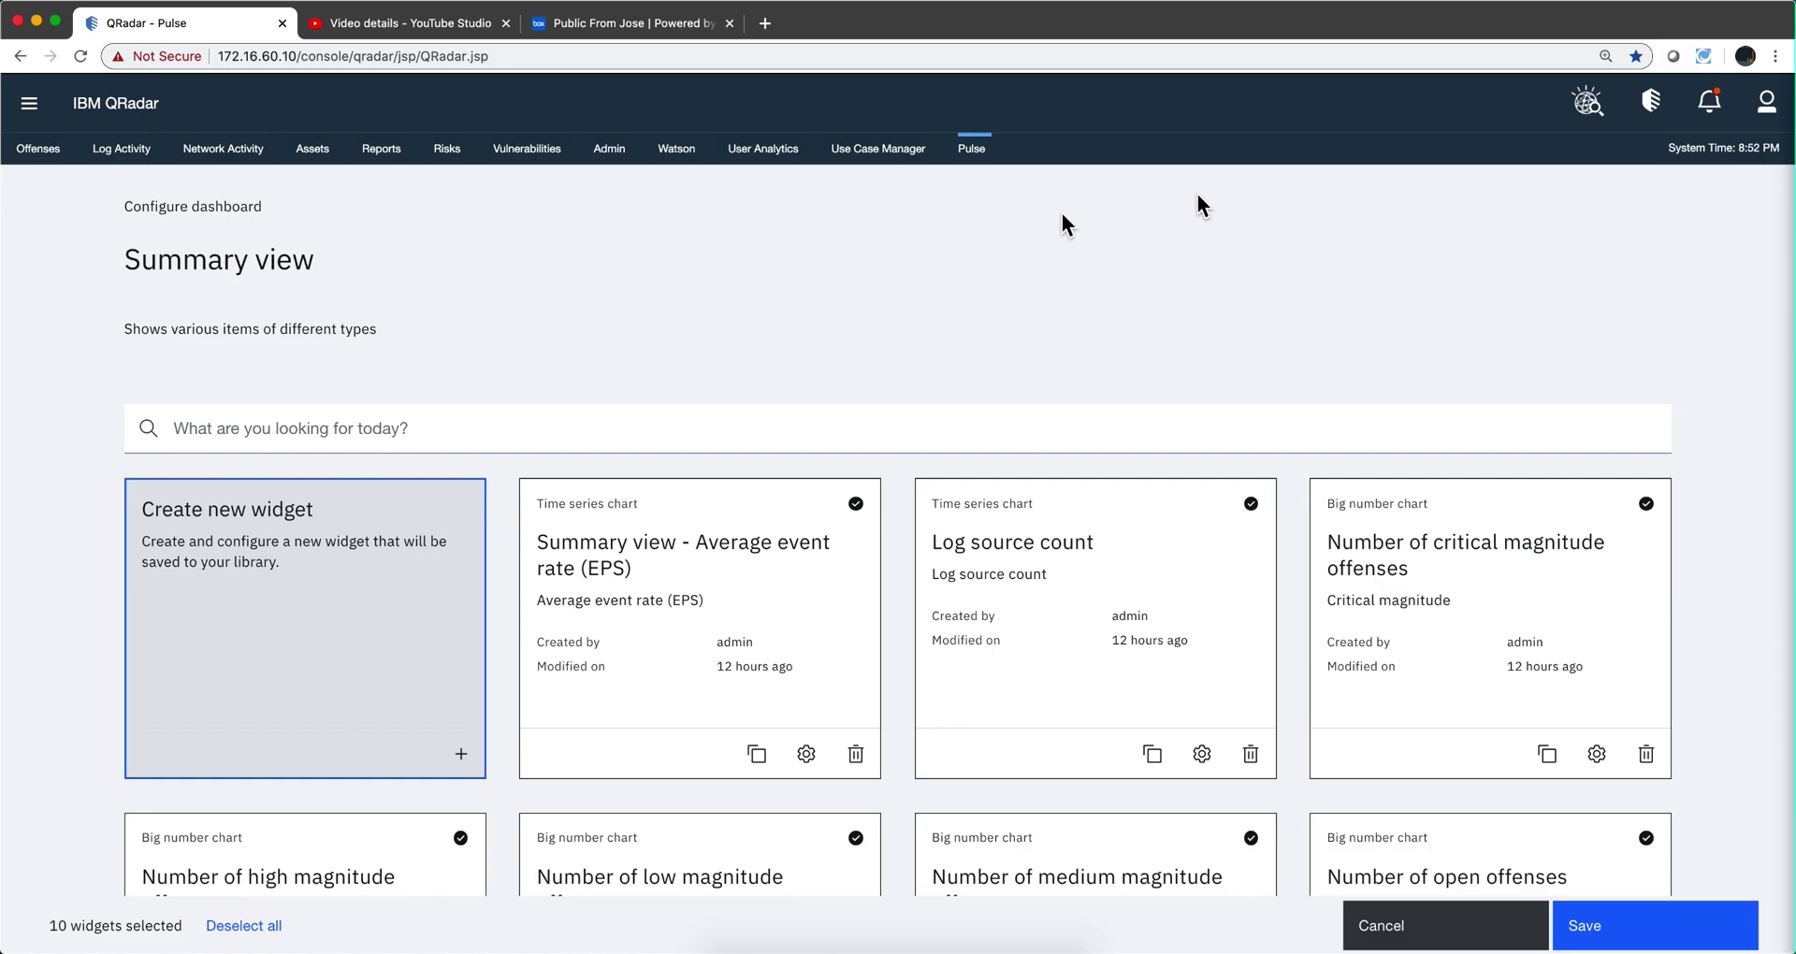
Go back to the live Offense overview dashboard showing 0 critical and 3 high offenses
{"action": "left_click", "coordinate": [983, 151]}
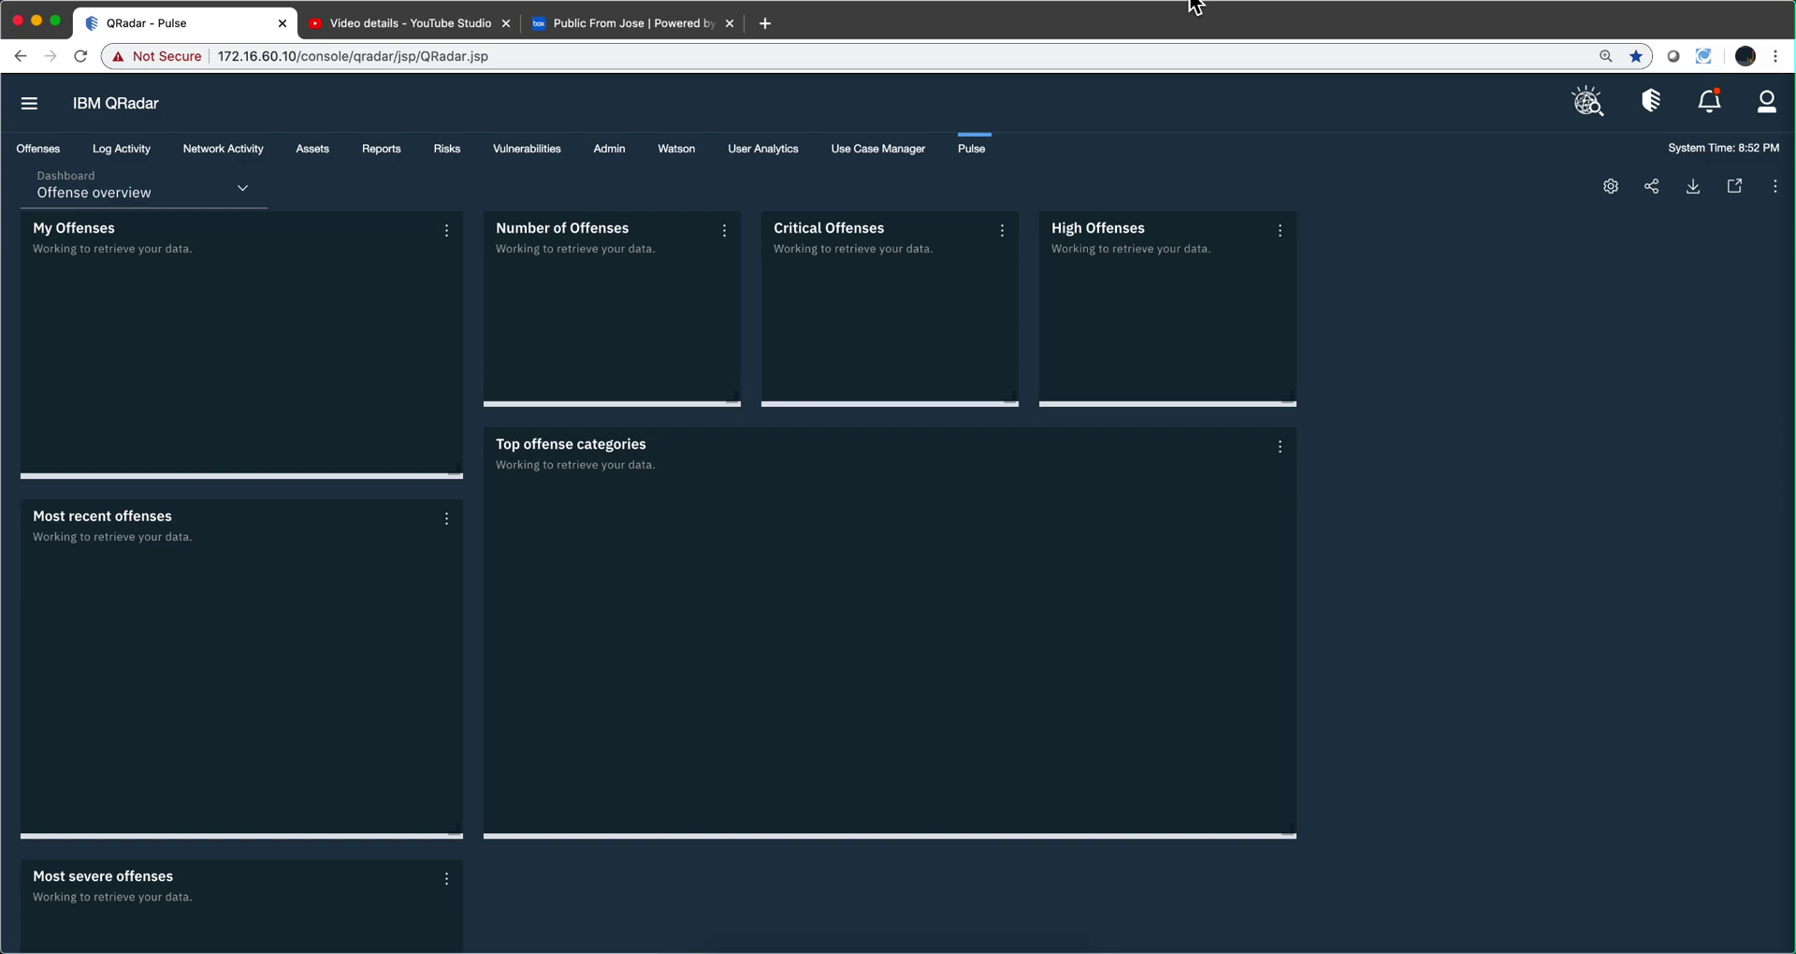
{"action": "left_click", "coordinate": [1194, 6]}
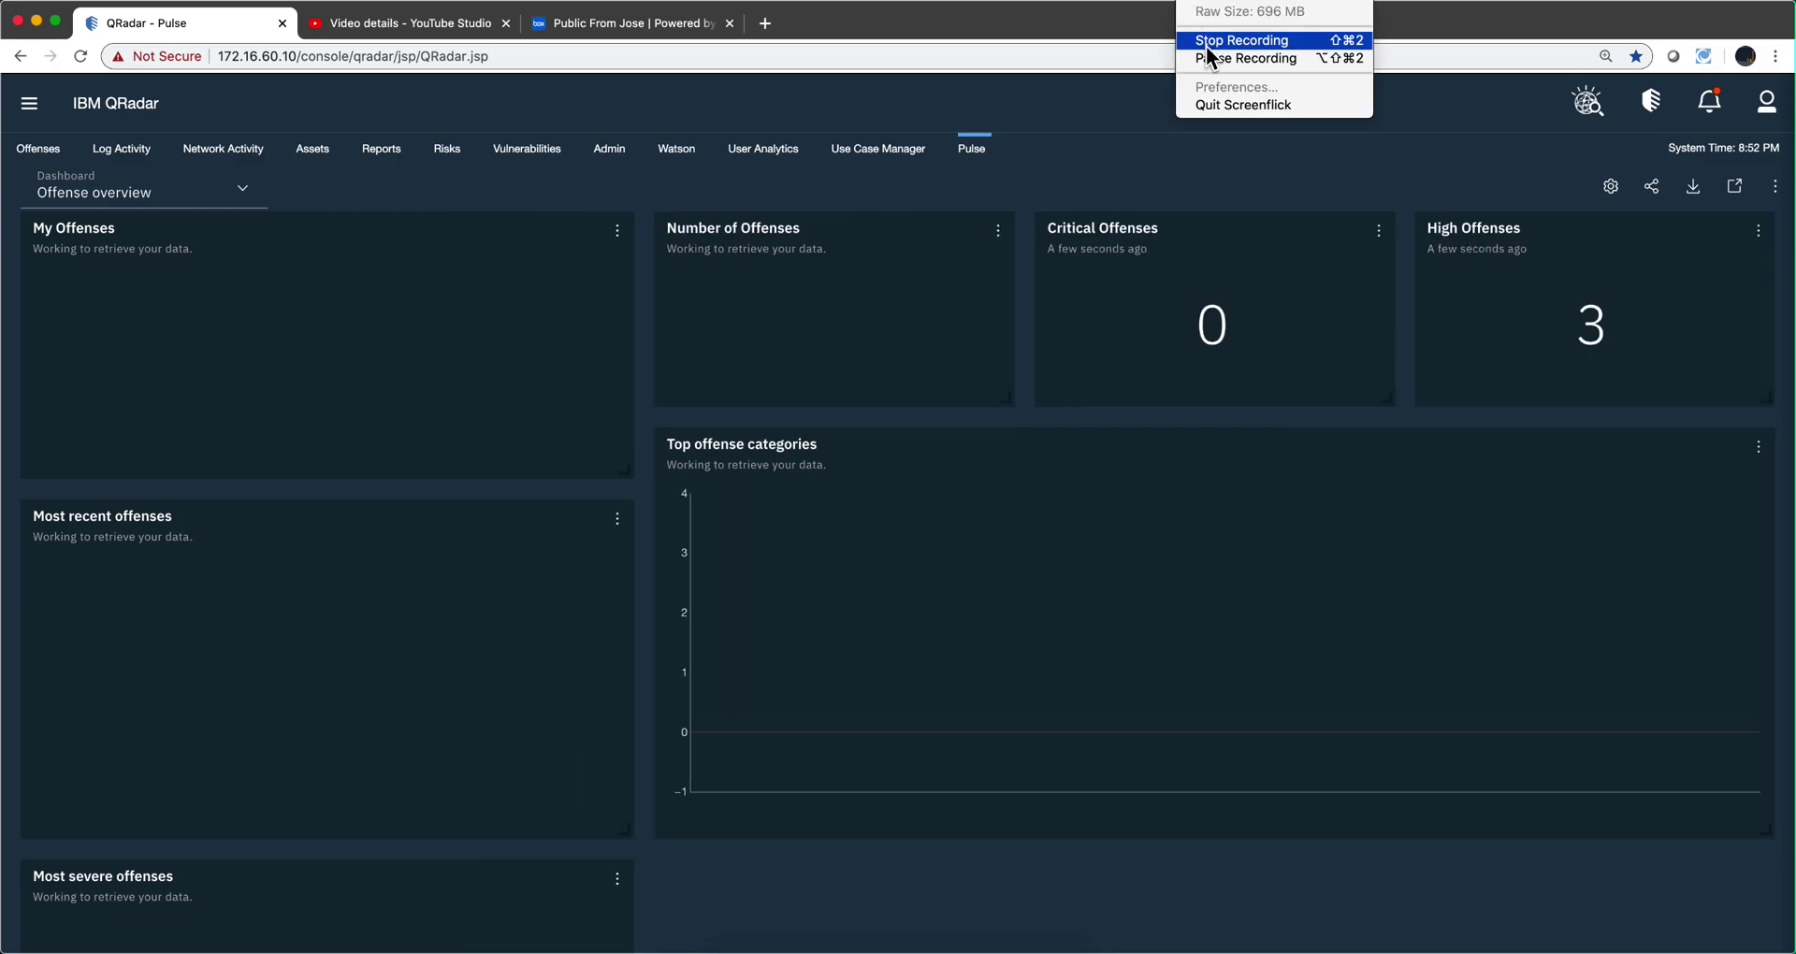